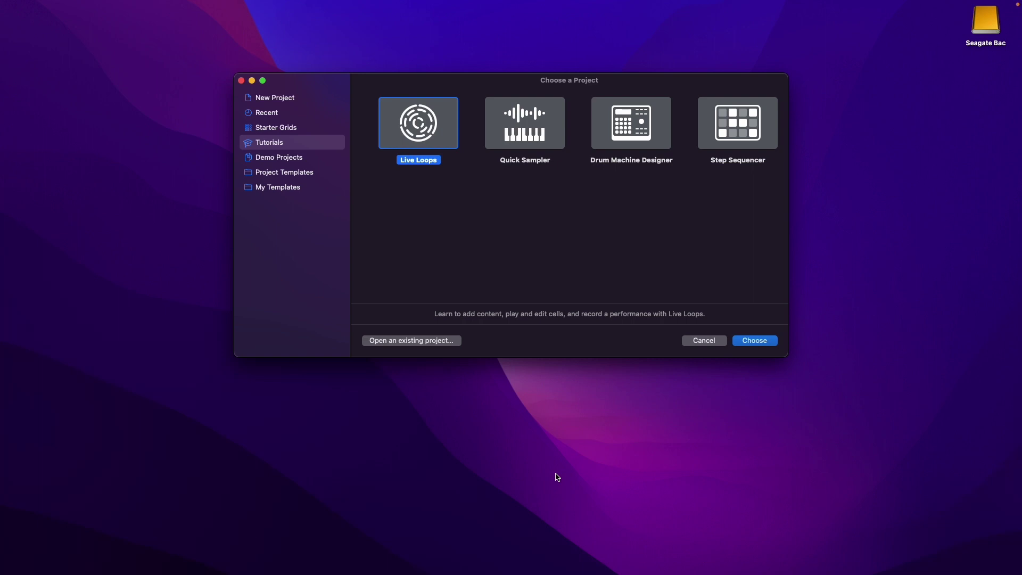
# Step: Create an empty project with a 48 kHz sample rate and add one audio track to it
pyautogui.click(267, 177)
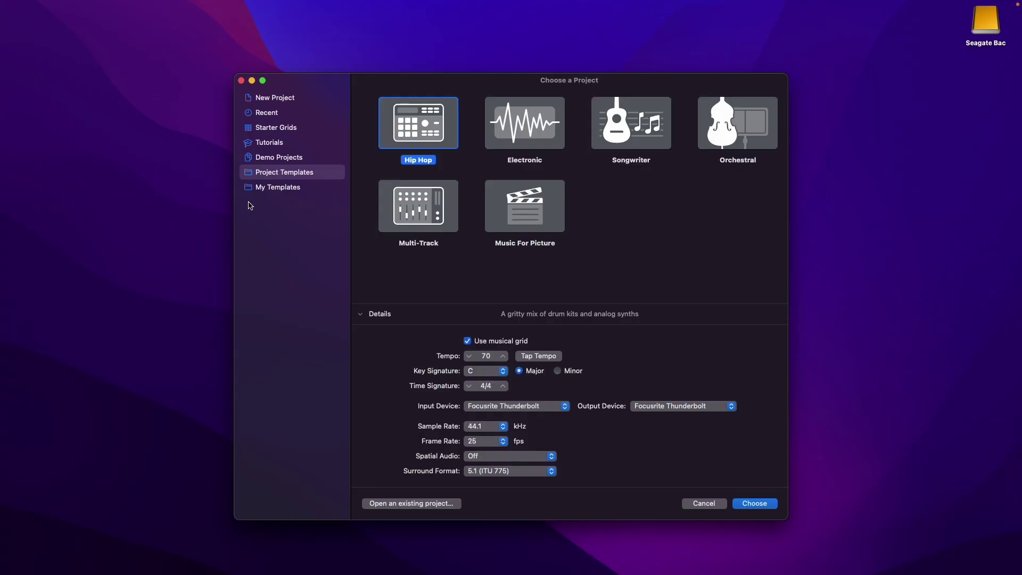
pyautogui.click(271, 100)
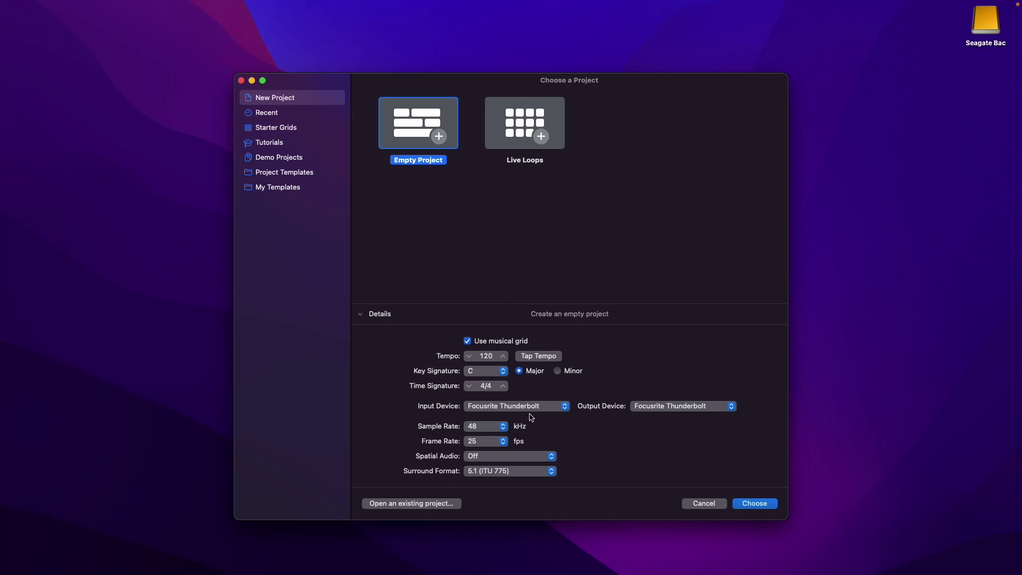
pyautogui.click(499, 430)
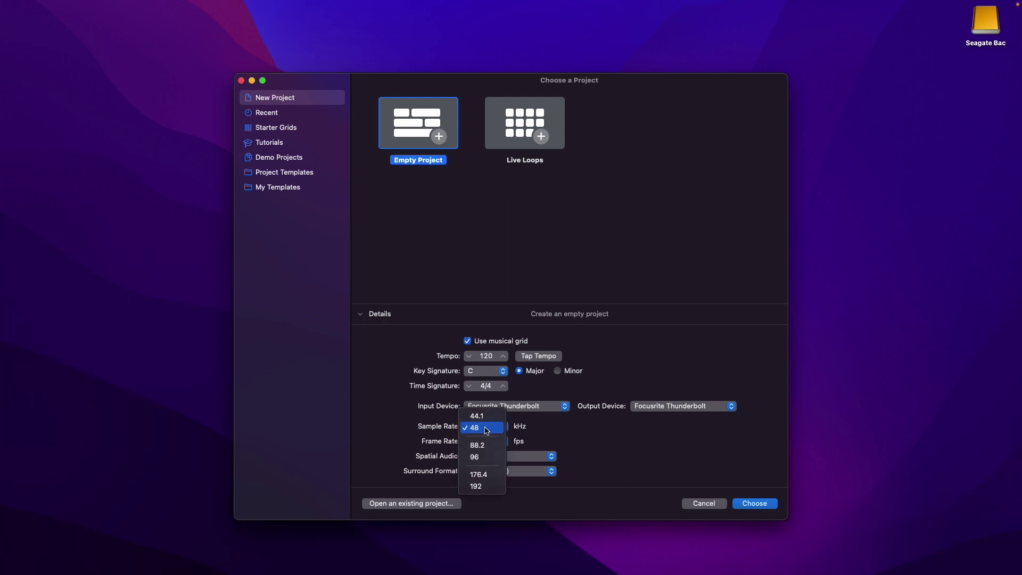
pyautogui.click(496, 428)
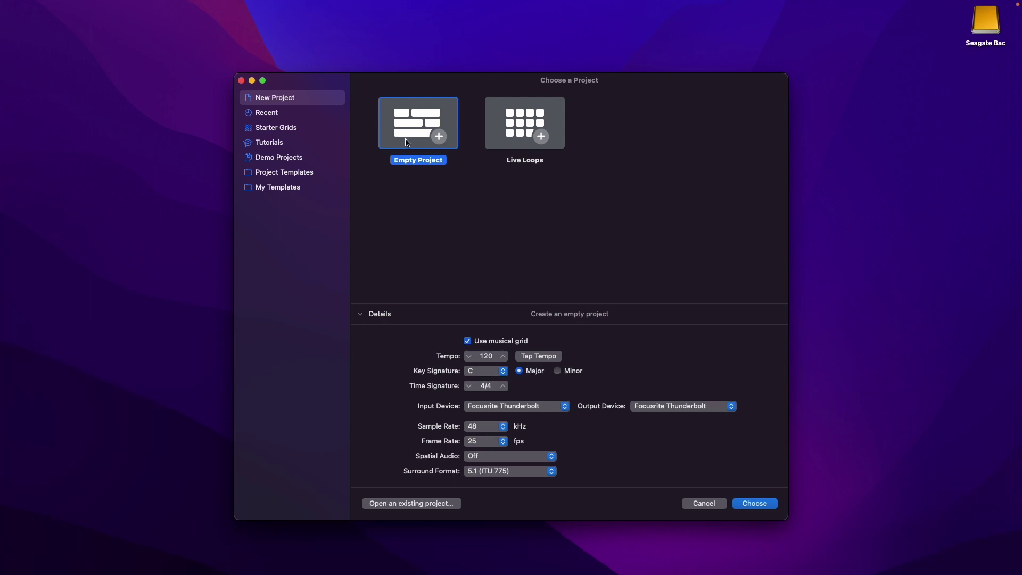
pyautogui.click(751, 505)
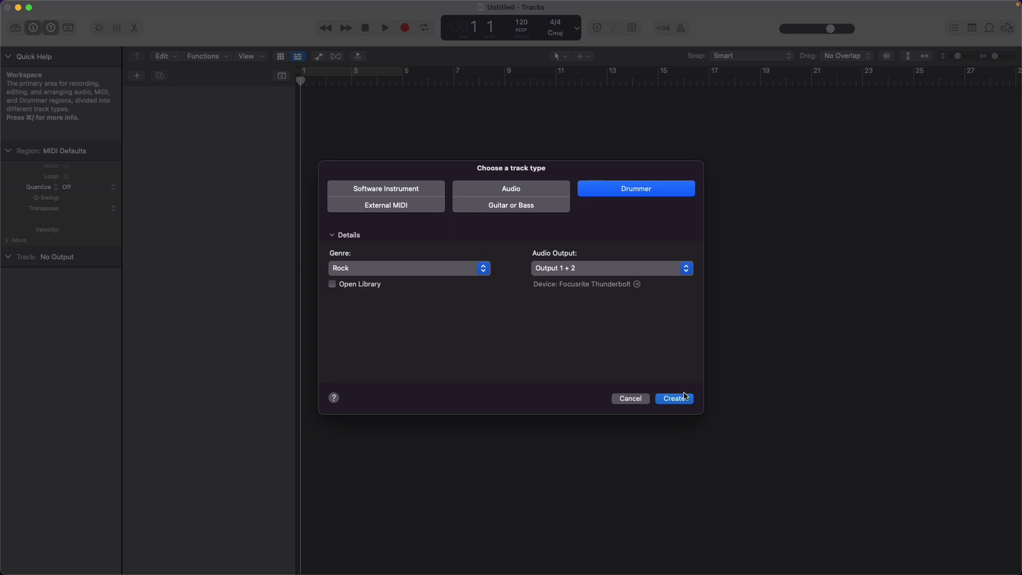
pyautogui.click(511, 191)
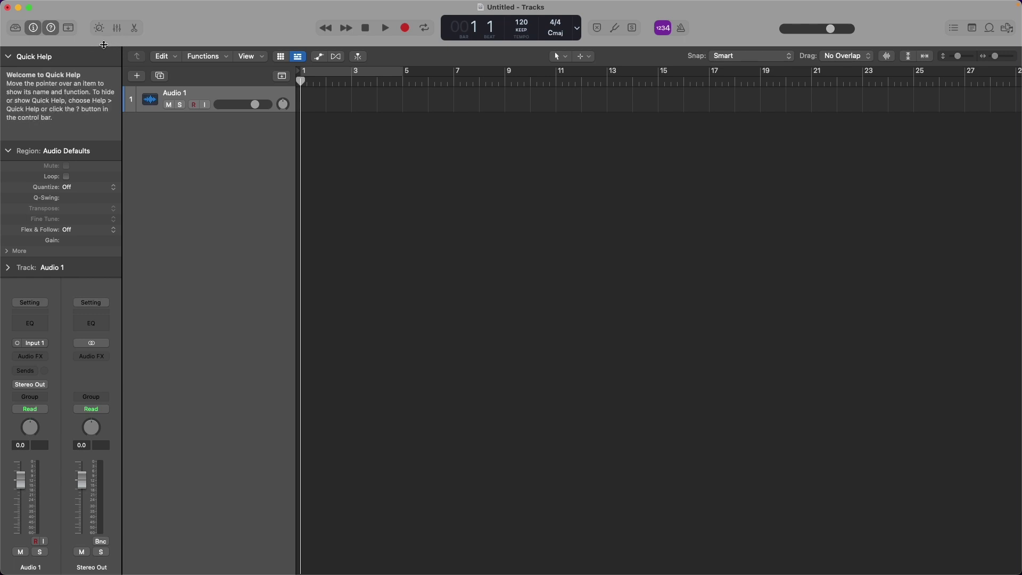
# Step: Load the Echo Hi-Hat patch from the library's Drums and Percussion category onto the audio track
pyautogui.click(15, 28)
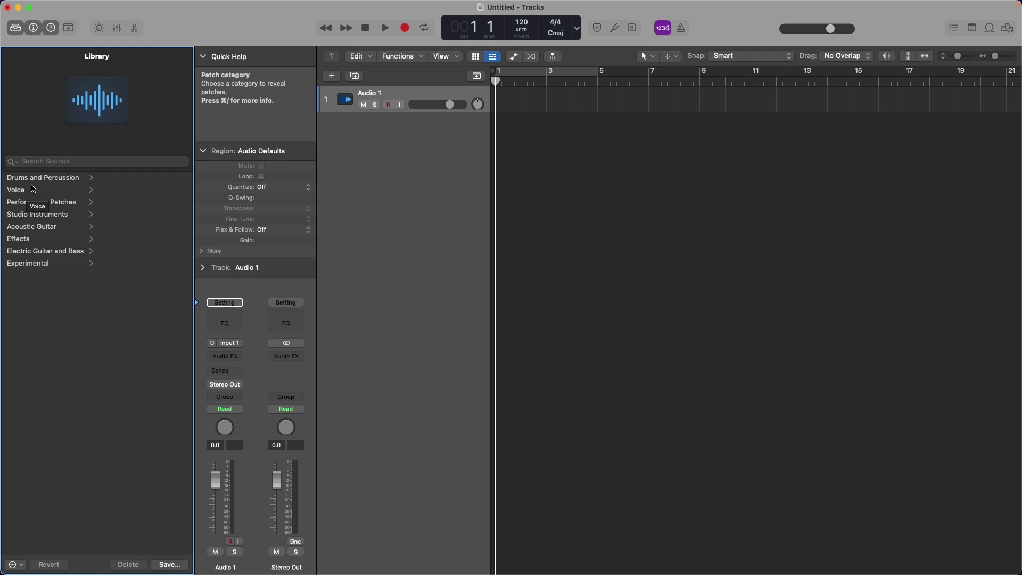
pyautogui.click(34, 181)
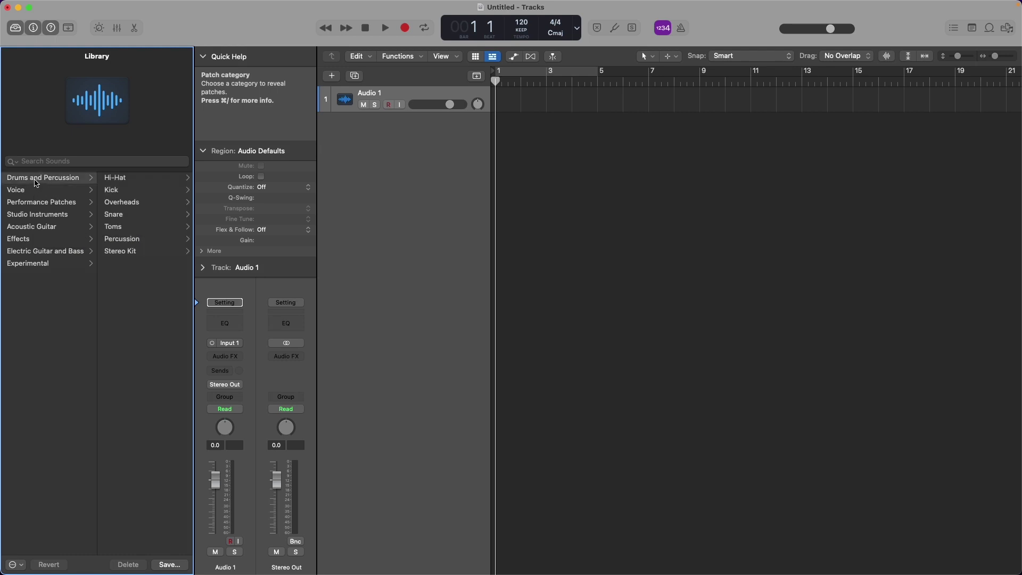
pyautogui.click(118, 181)
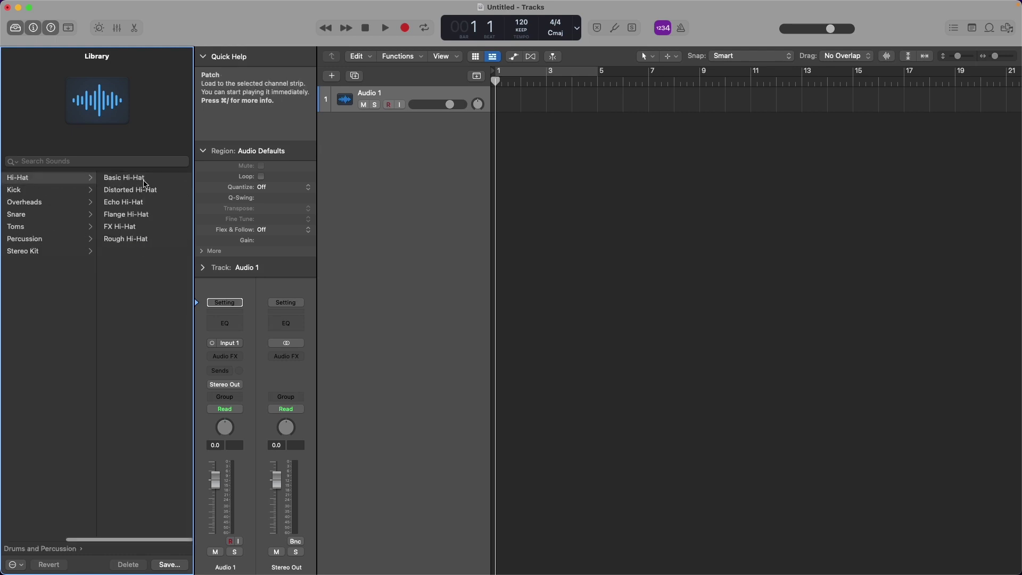
pyautogui.click(129, 203)
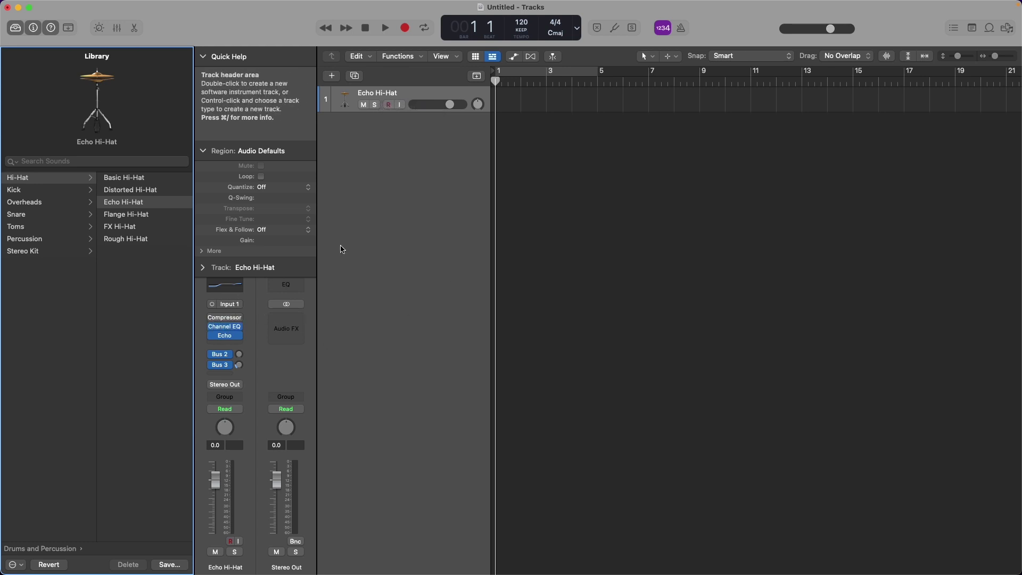
# Step: Hide Quick Help and reset the Echo Hi-Hat track's channel strip
pyautogui.click(51, 28)
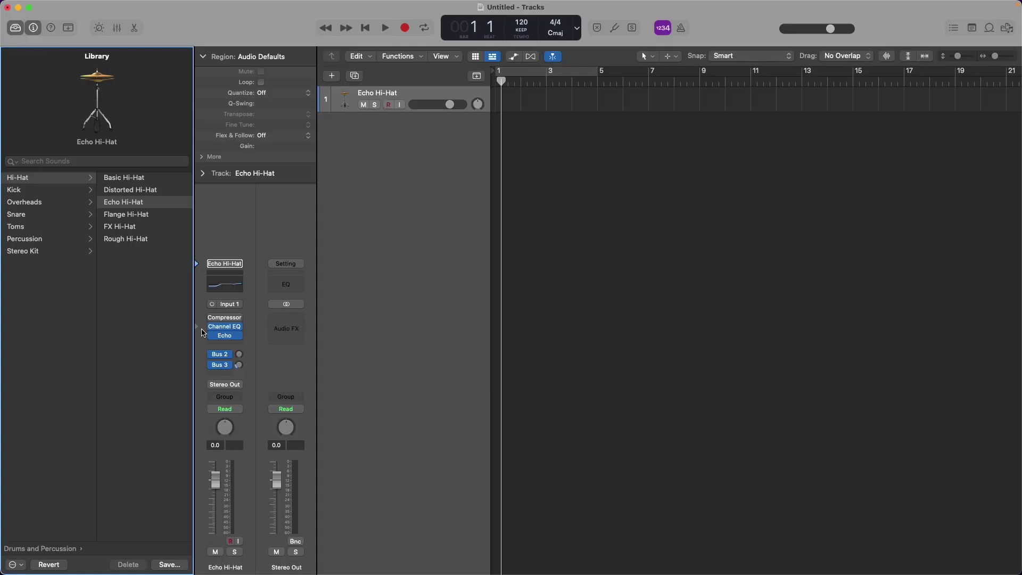
pyautogui.click(227, 266)
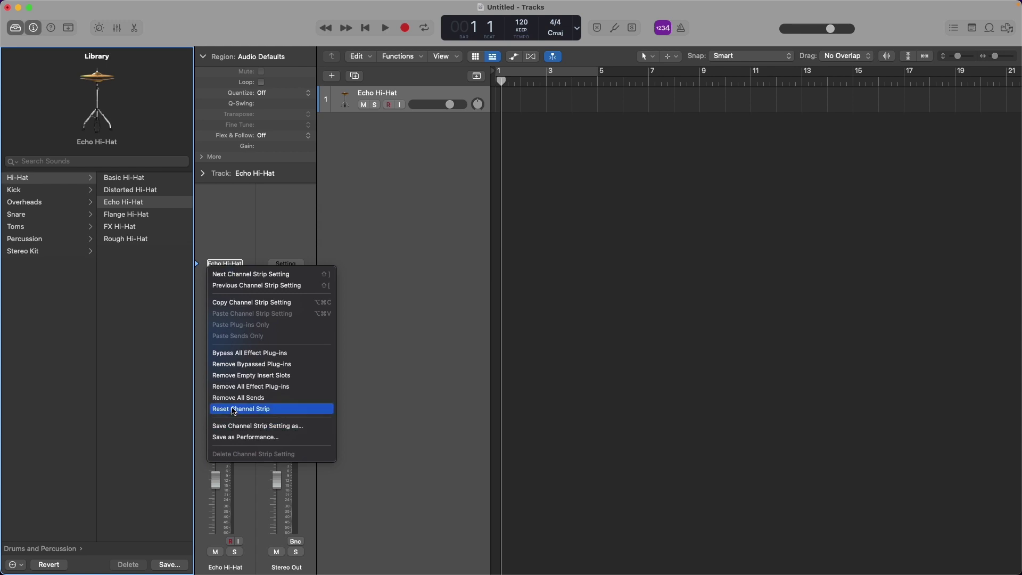
pyautogui.click(234, 408)
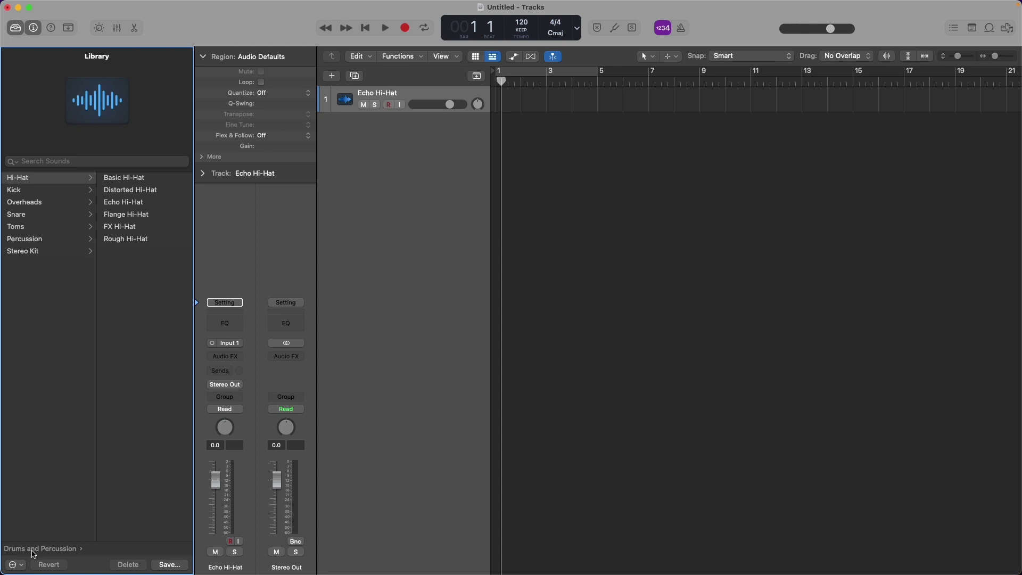
# Step: Load the Natural Stereo patch from the library's Acoustic Guitar category onto the track
pyautogui.click(33, 552)
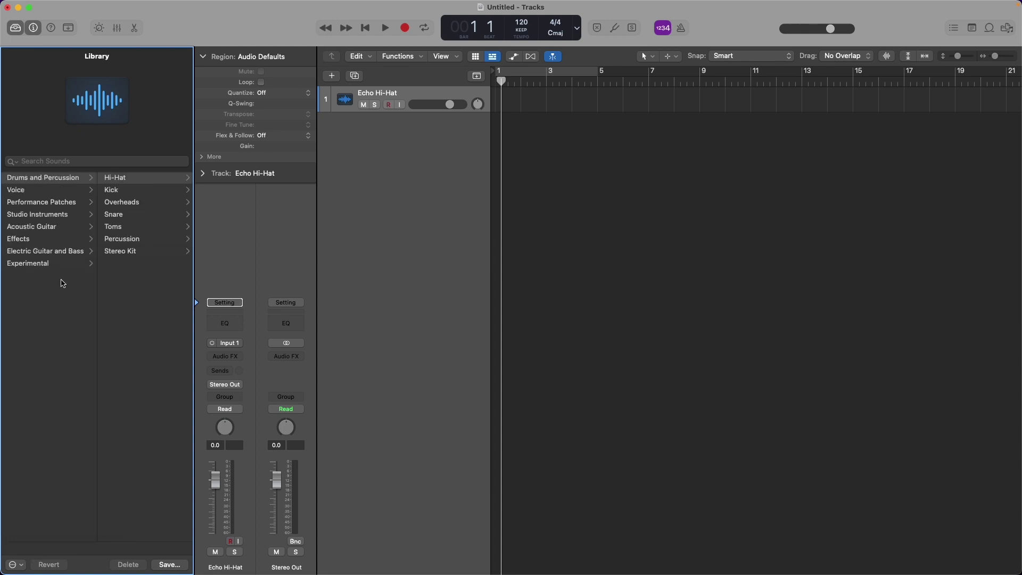
pyautogui.click(47, 227)
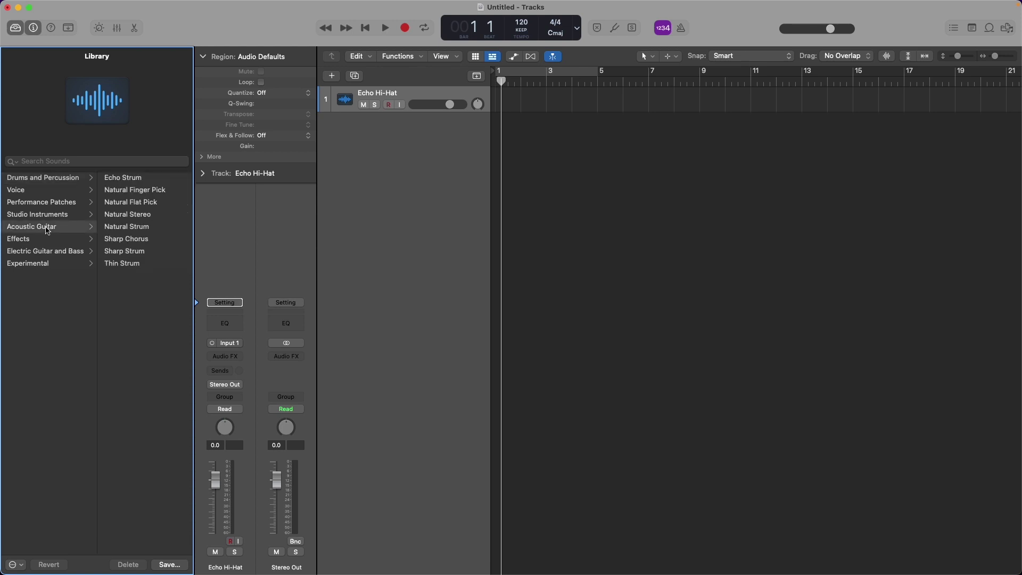
pyautogui.click(128, 214)
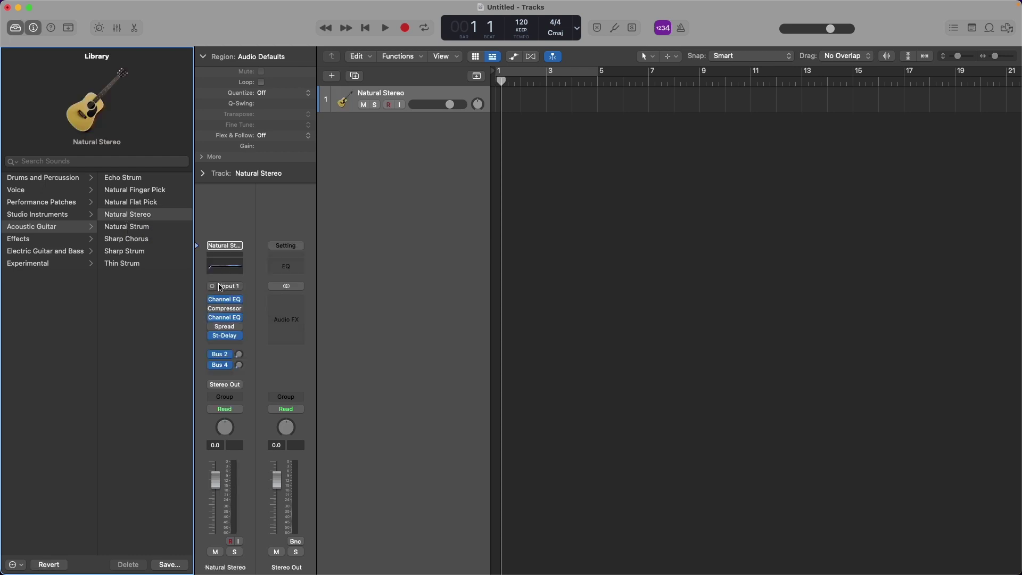
# Step: Reset the Natural Stereo track's channel strip and close the Library
pyautogui.moveTo(223, 336)
pyautogui.click(217, 246)
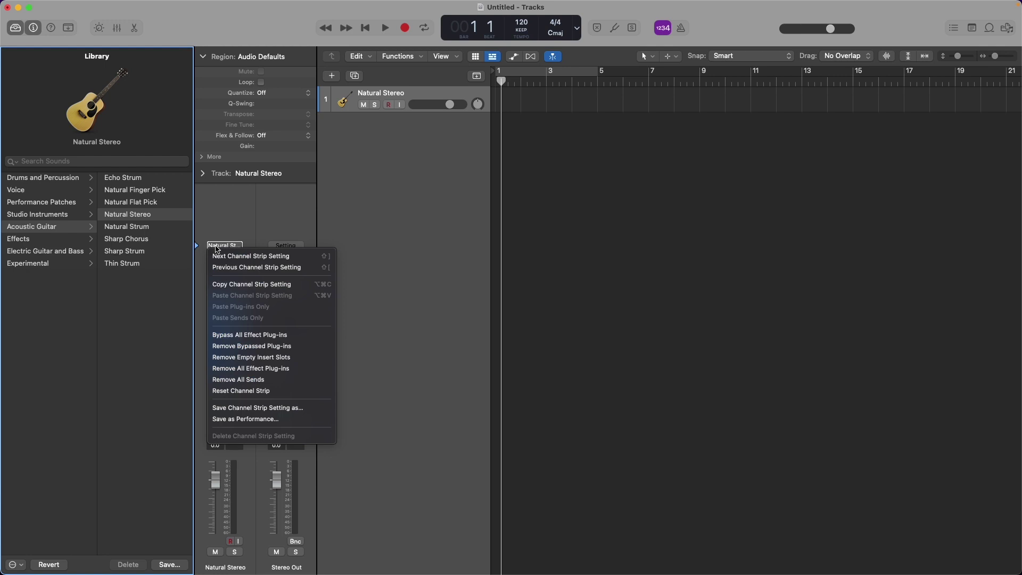
pyautogui.click(253, 391)
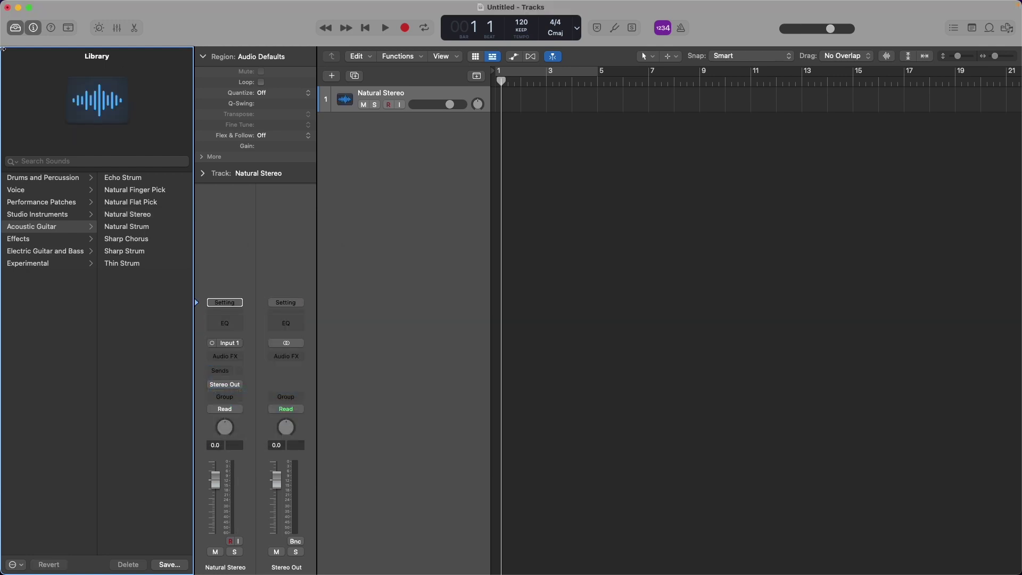
pyautogui.click(16, 29)
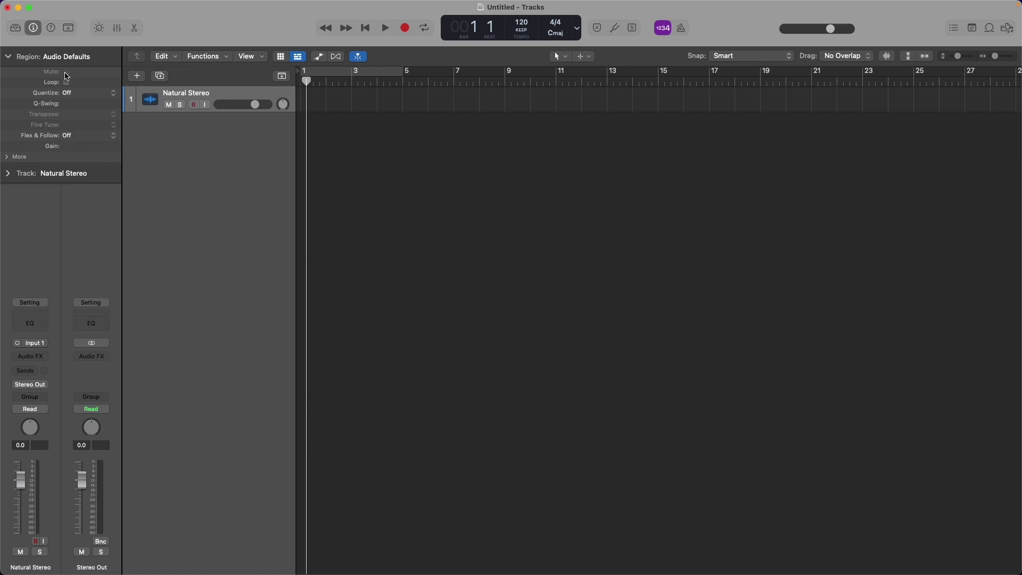
# Step: Toggle the Inspector to demonstrate it and leave it hidden
pyautogui.click(33, 28)
pyautogui.click(33, 28)
pyautogui.click(33, 30)
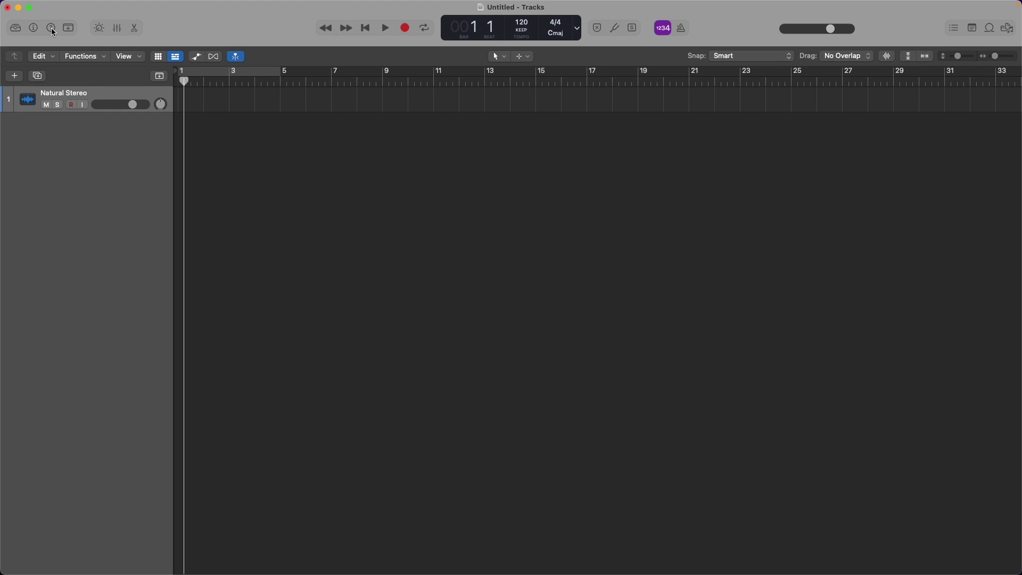
# Step: Set Quick Help to appear as bubbles at the pointer location, check it on the Record control, and turn it off
pyautogui.click(51, 28)
pyautogui.click(51, 28)
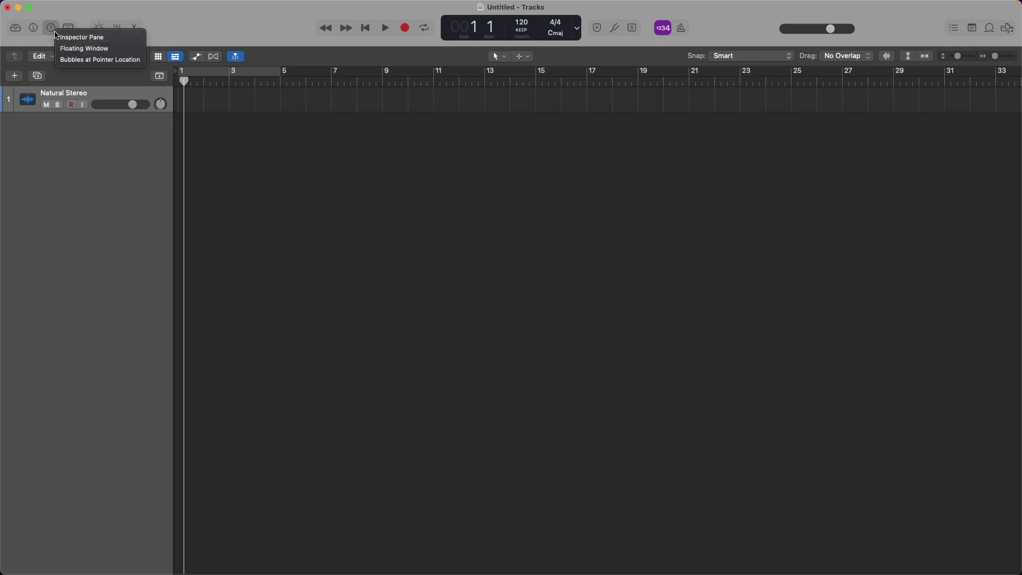
pyautogui.click(77, 61)
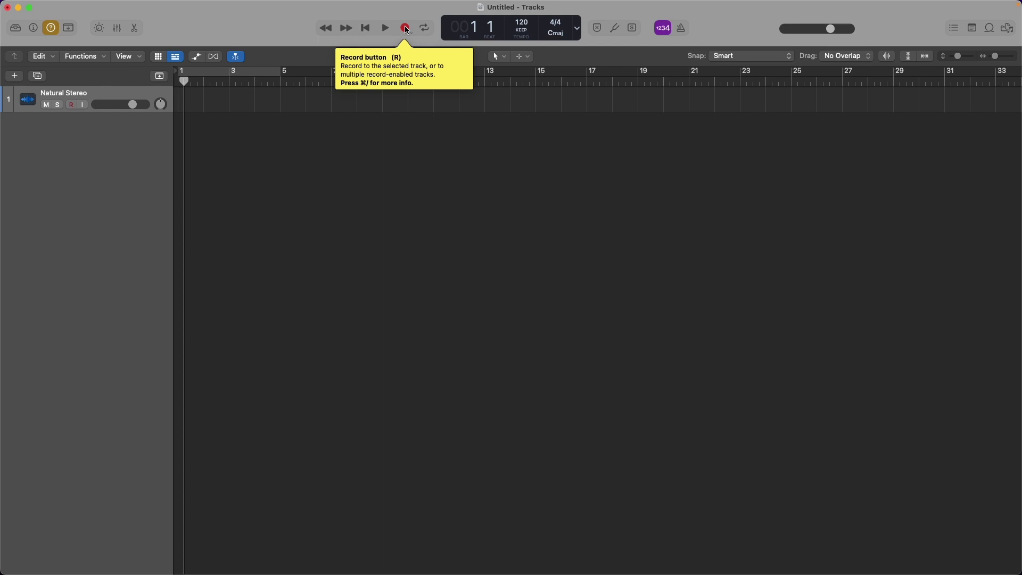
pyautogui.click(50, 27)
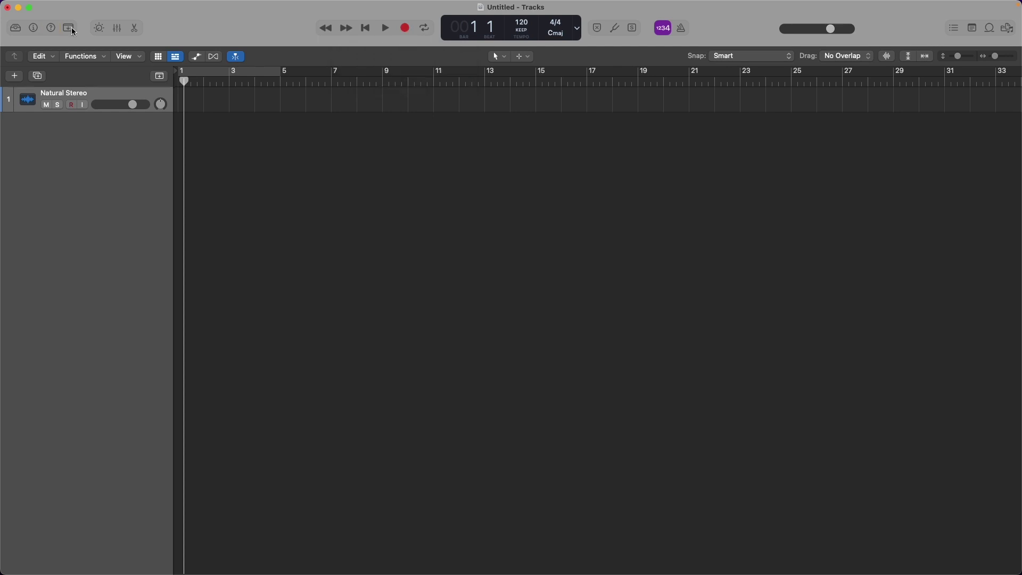
# Step: Show the toolbar, try its Track Zoom and Colors functions, and hide it again
pyautogui.click(68, 28)
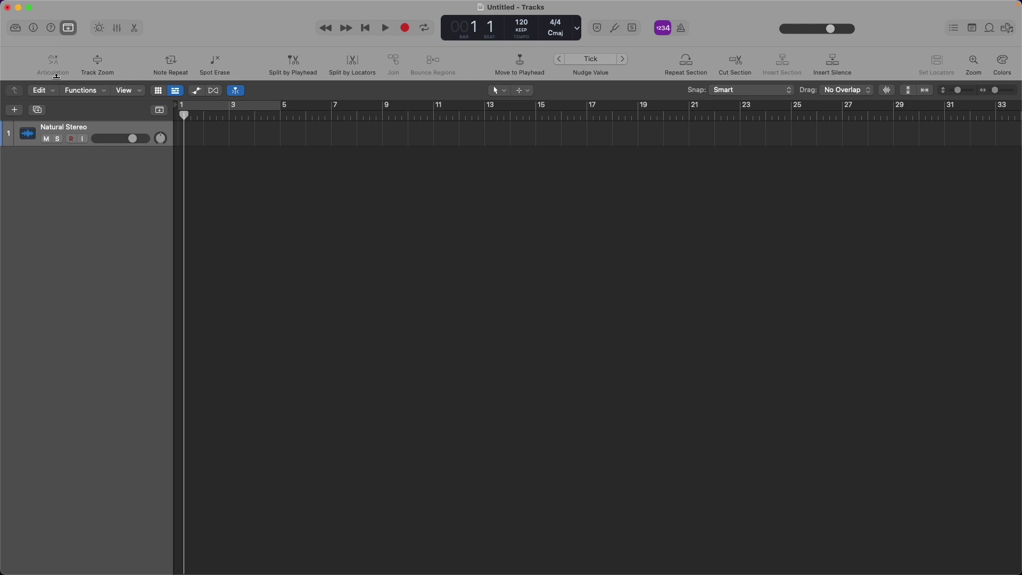
pyautogui.click(99, 62)
pyautogui.click(99, 61)
pyautogui.click(1000, 61)
pyautogui.click(1000, 61)
pyautogui.hscroll(1, 7, 249)
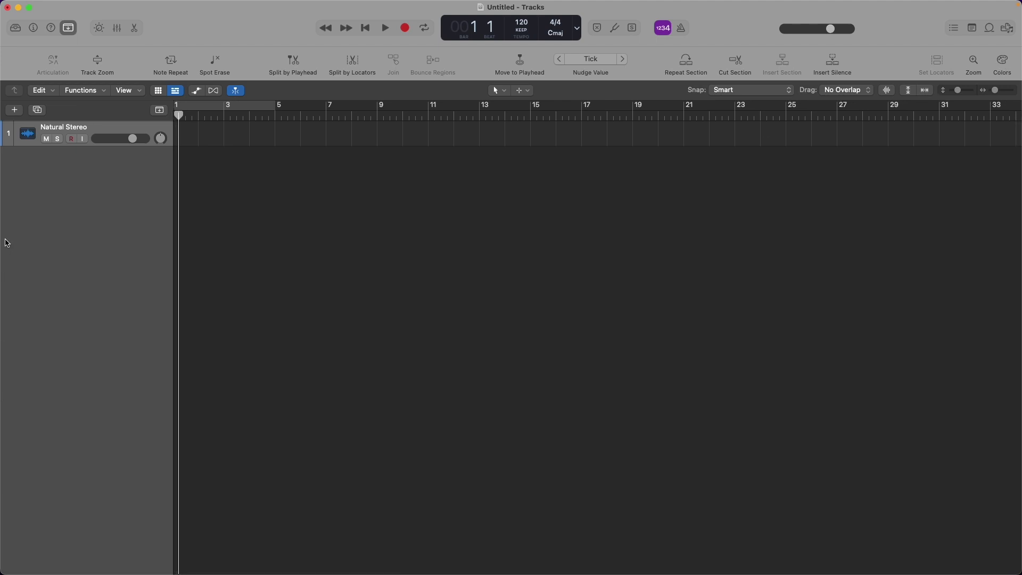
pyautogui.hscroll(-1, 44, 137)
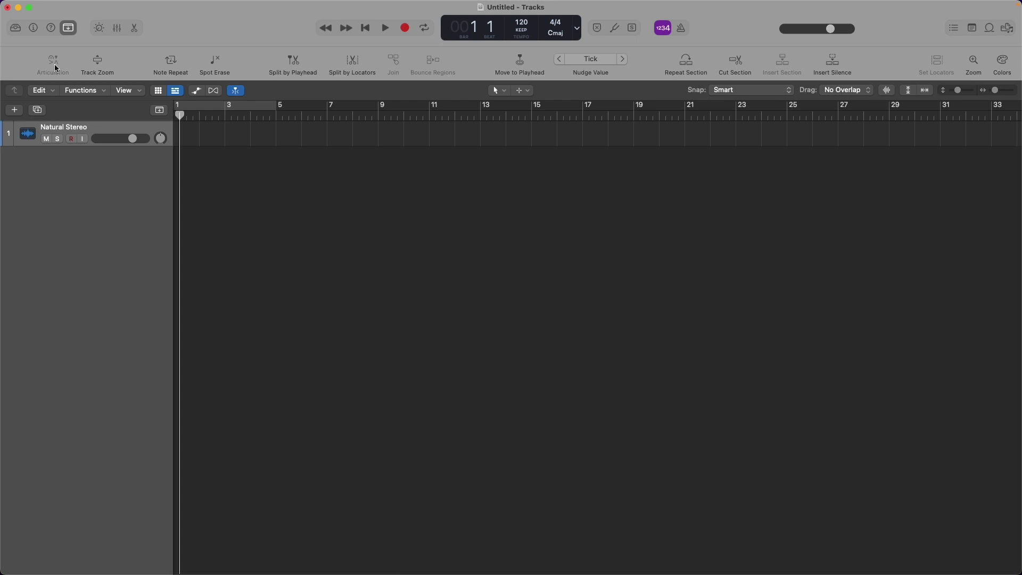
pyautogui.click(69, 29)
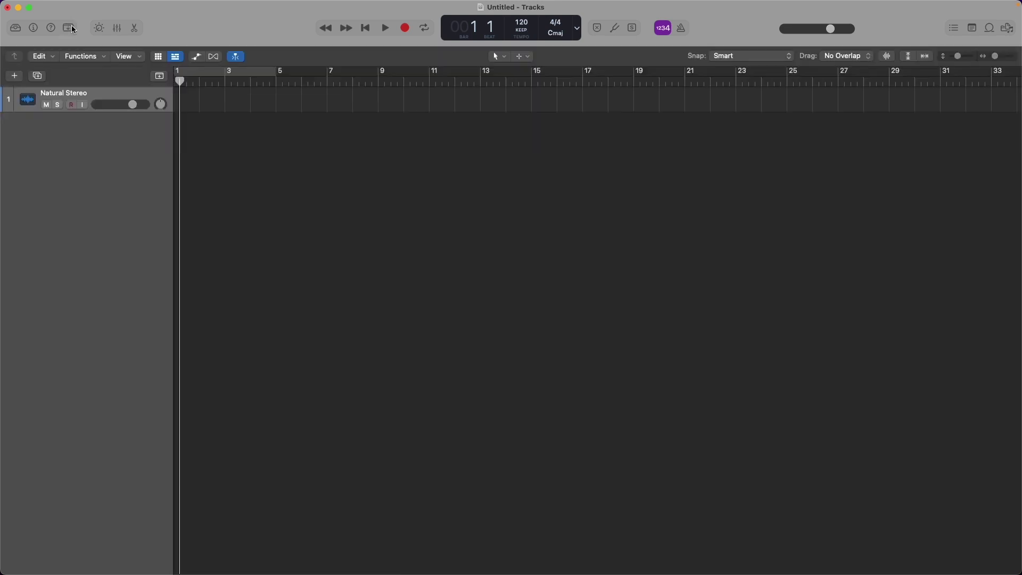
pyautogui.click(98, 32)
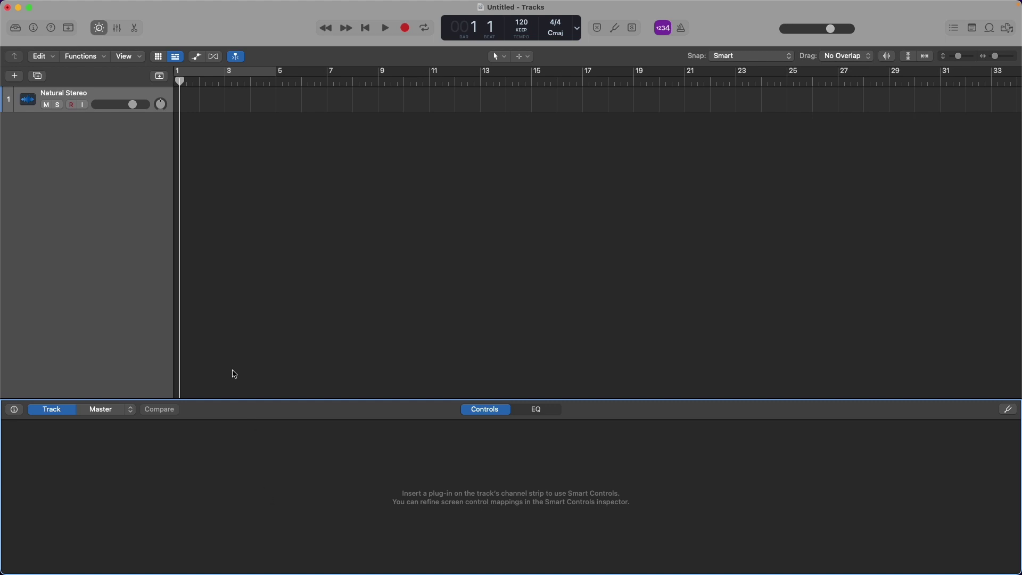
pyautogui.click(119, 30)
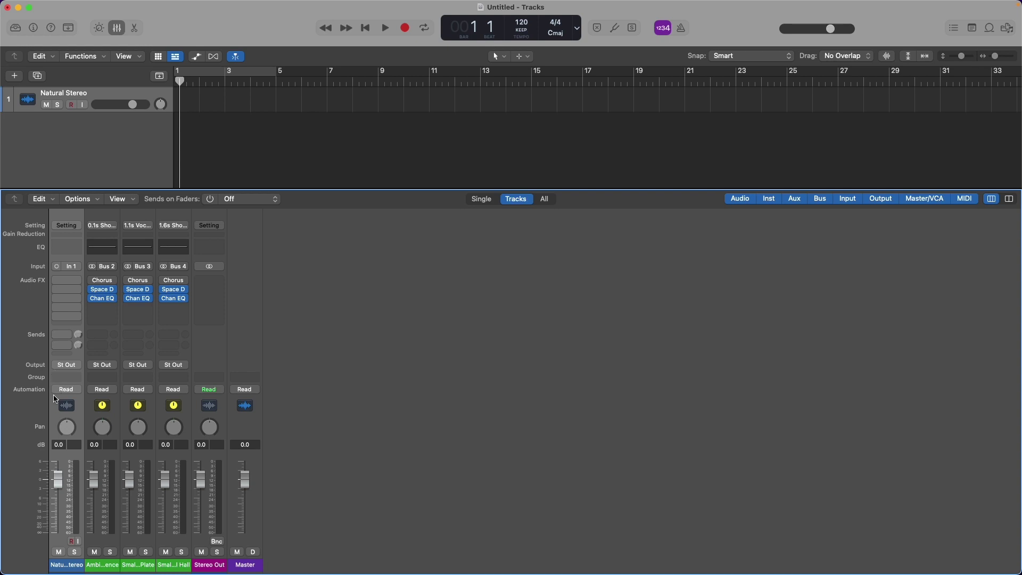
pyautogui.scroll(-1, 56, 399)
pyautogui.scroll(1, 56, 400)
pyautogui.scroll(2, 56, 399)
pyautogui.scroll(-5, 56, 400)
pyautogui.scroll(5, 55, 400)
pyautogui.scroll(-5, 56, 400)
pyautogui.scroll(5, 57, 400)
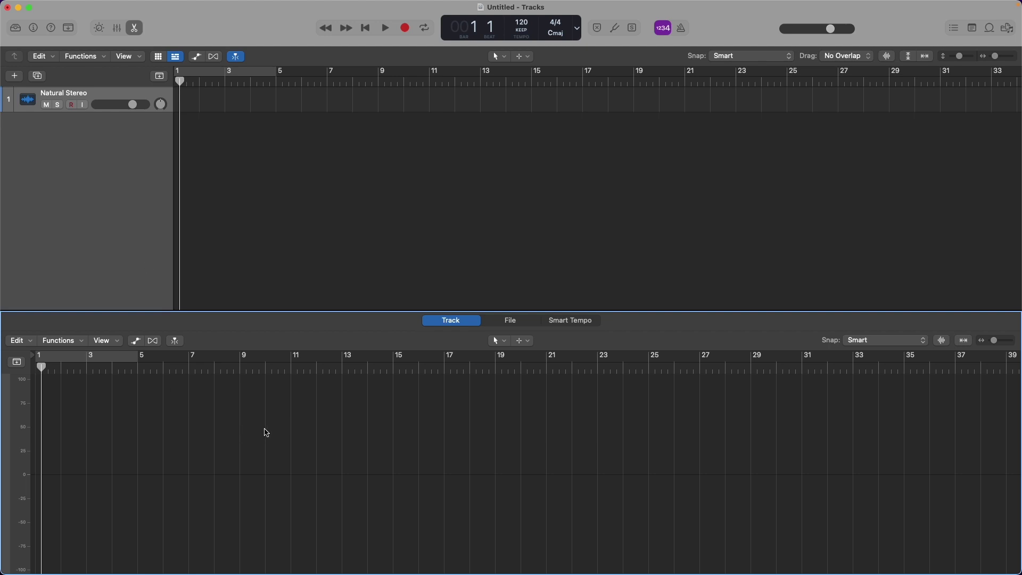
pyautogui.click(132, 30)
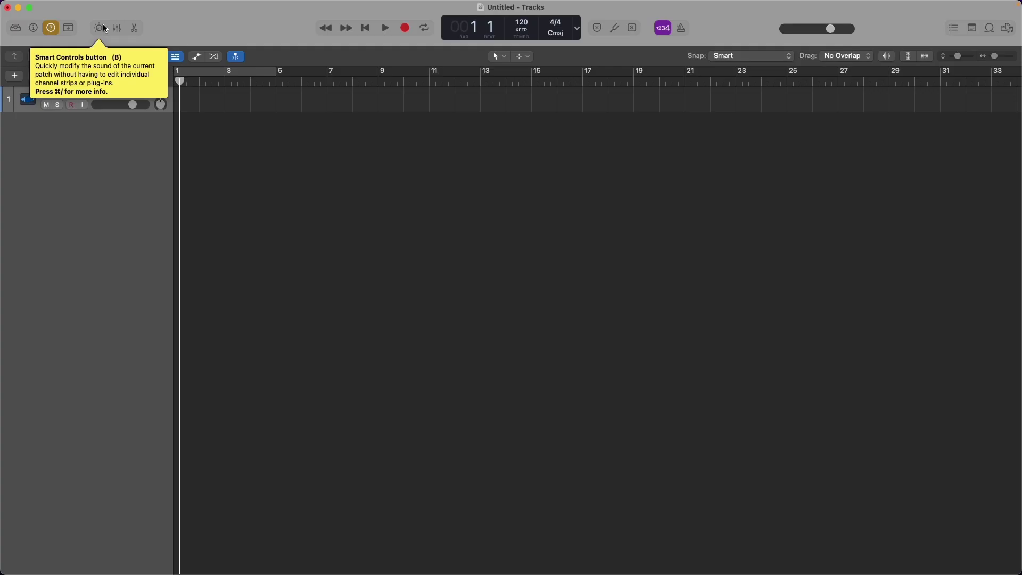
# Step: Open the Smart Controls and the Mixer again to compare them with their Quick Help descriptions, and close both
pyautogui.click(99, 28)
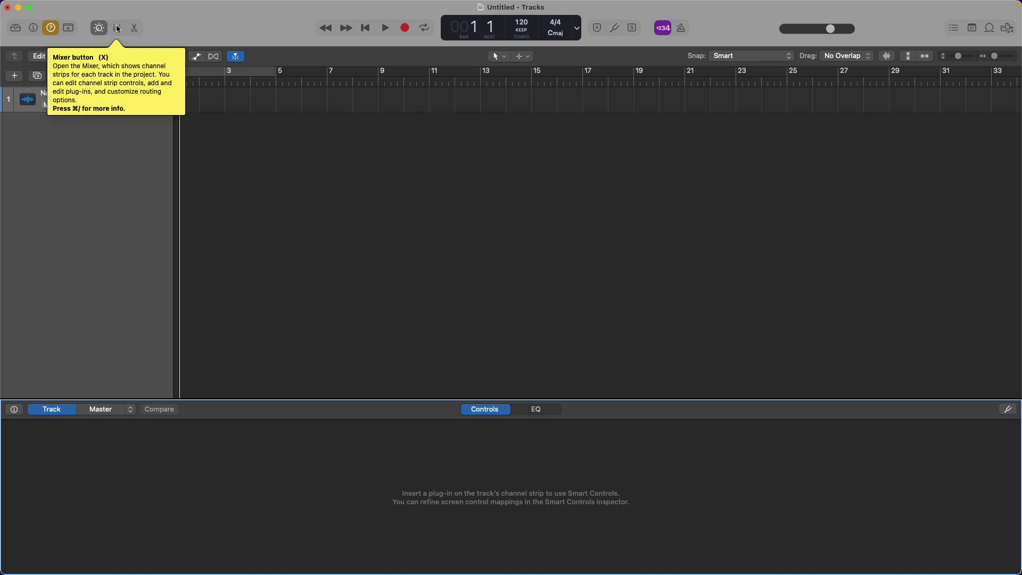
pyautogui.click(118, 29)
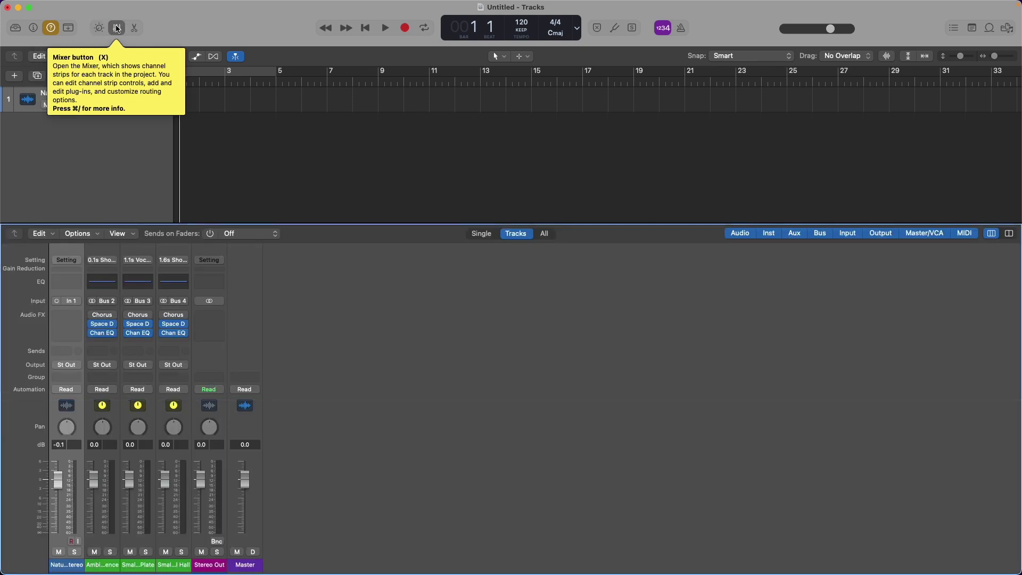
pyautogui.click(118, 29)
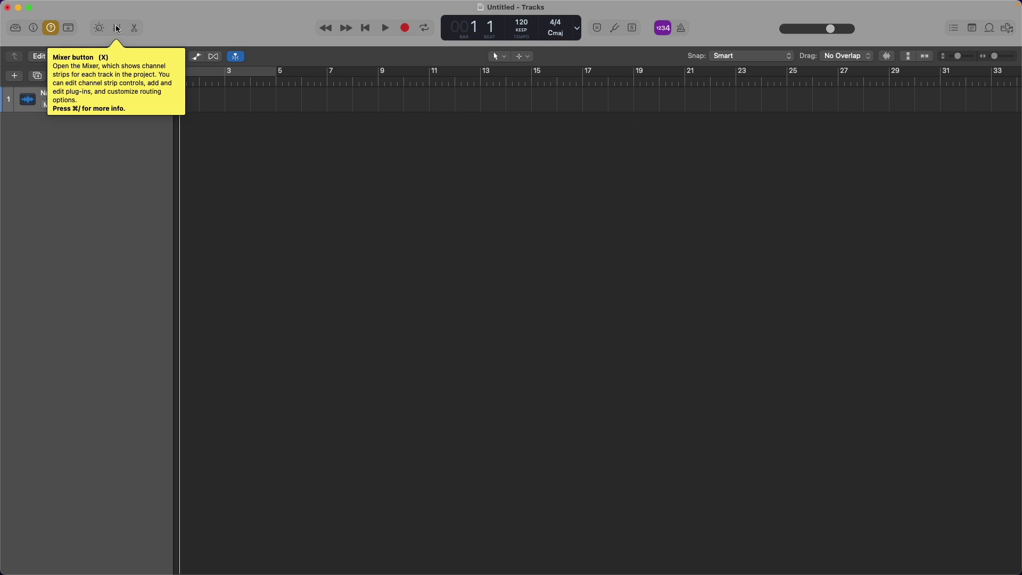
pyautogui.press('e')
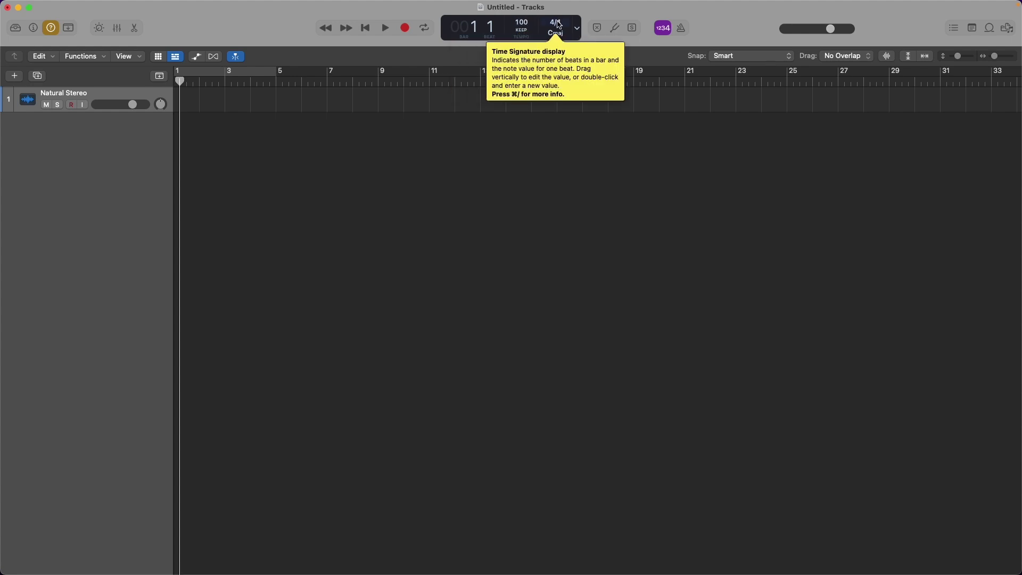
# Step: Turn off Quick Help and try the Replace, Tuner, Solo, Count In and metronome Click controls, returning each to its former state
pyautogui.hotkey('shift', '/')
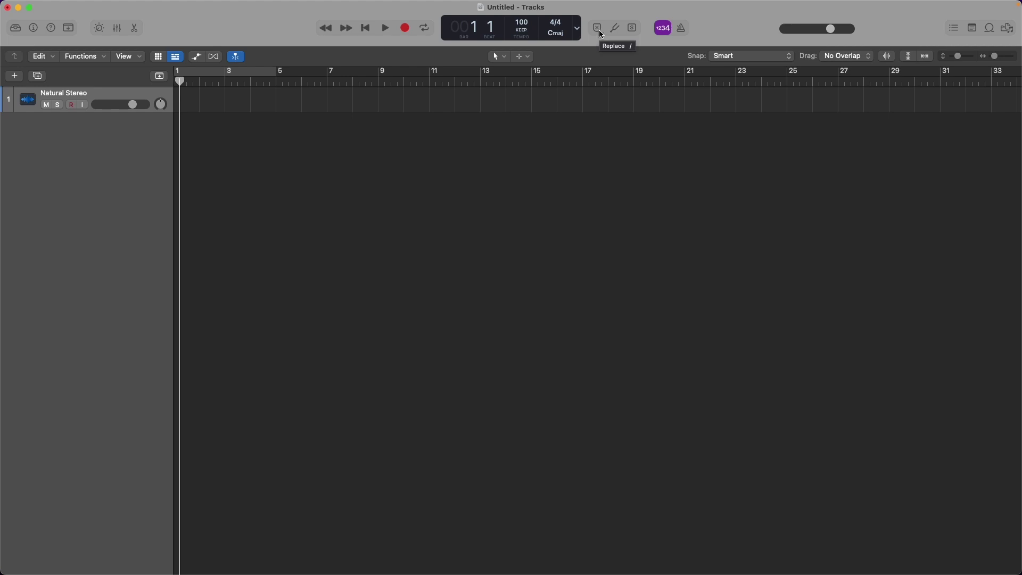
pyautogui.click(598, 28)
pyautogui.click(616, 29)
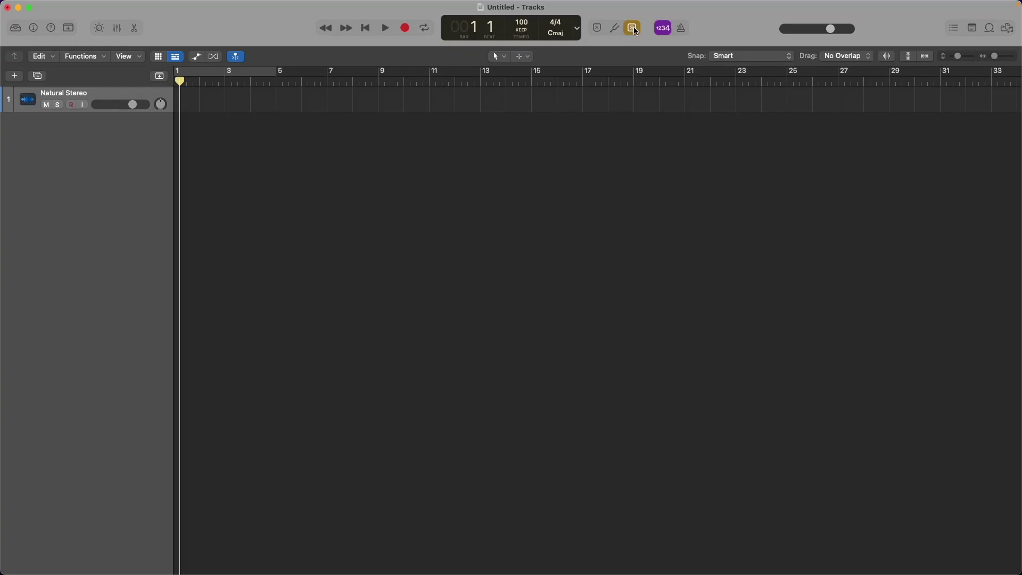
pyautogui.click(633, 28)
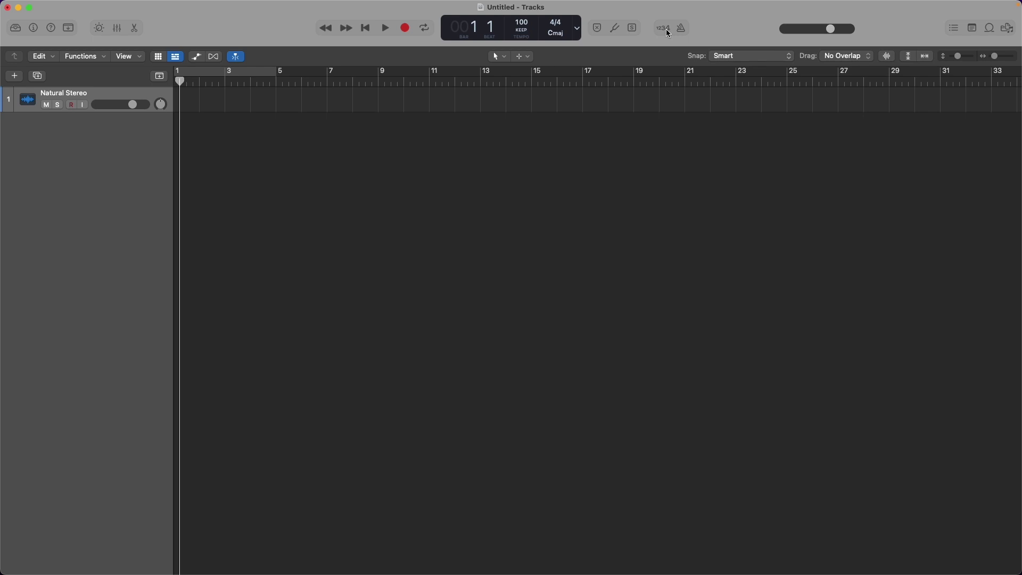
pyautogui.click(669, 31)
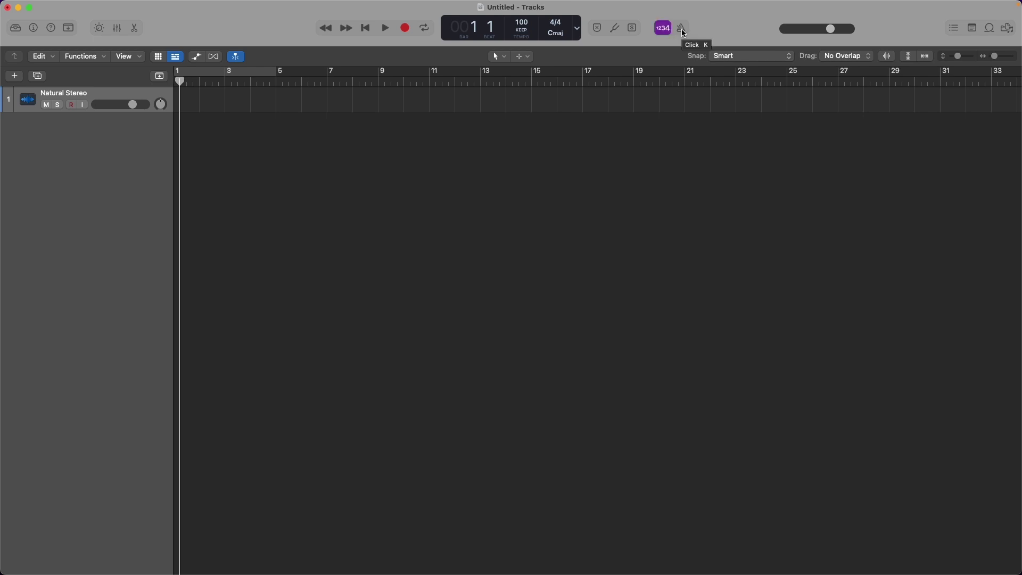
pyautogui.click(683, 32)
pyautogui.click(683, 31)
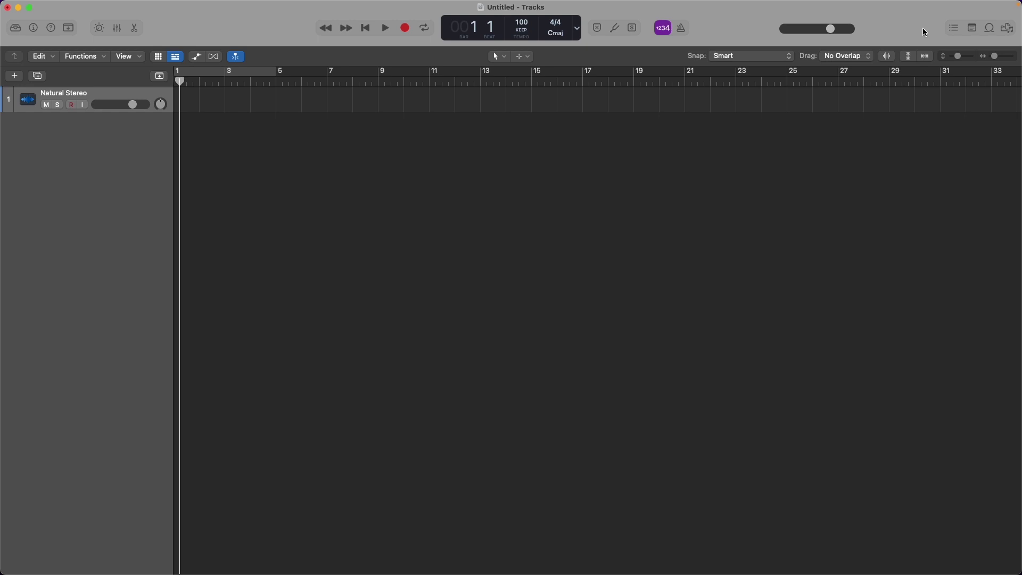
# Step: Examine the Tempo and Event lists, followed by the project and track note pads with their font options
pyautogui.click(954, 29)
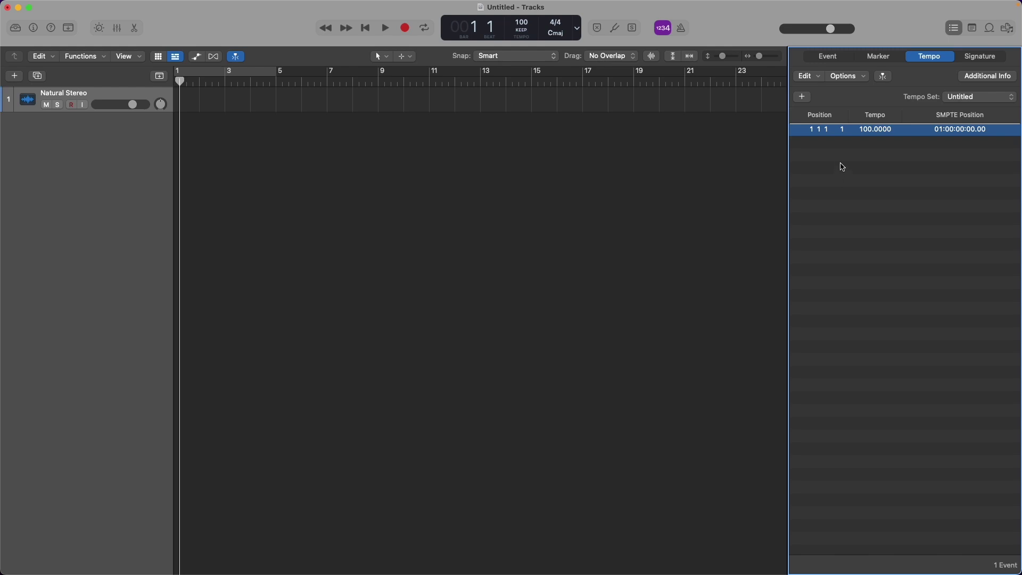
pyautogui.click(830, 57)
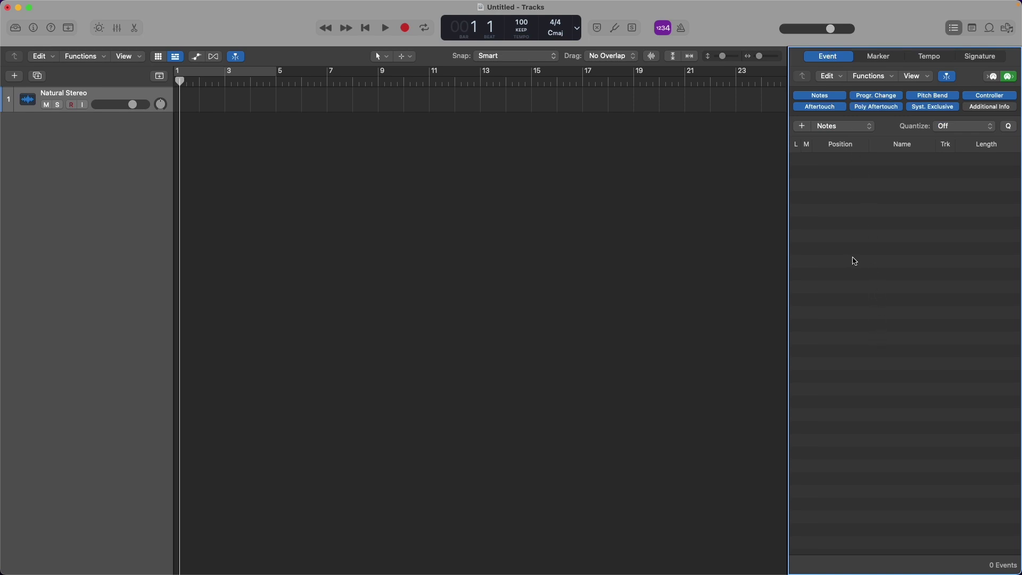
pyautogui.click(973, 29)
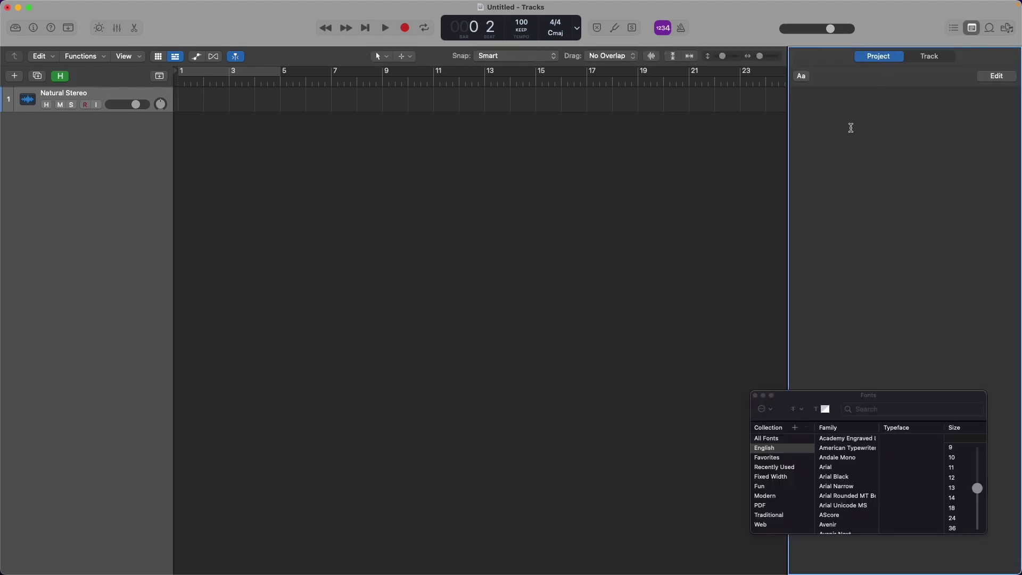
pyautogui.click(809, 87)
pyautogui.click(939, 61)
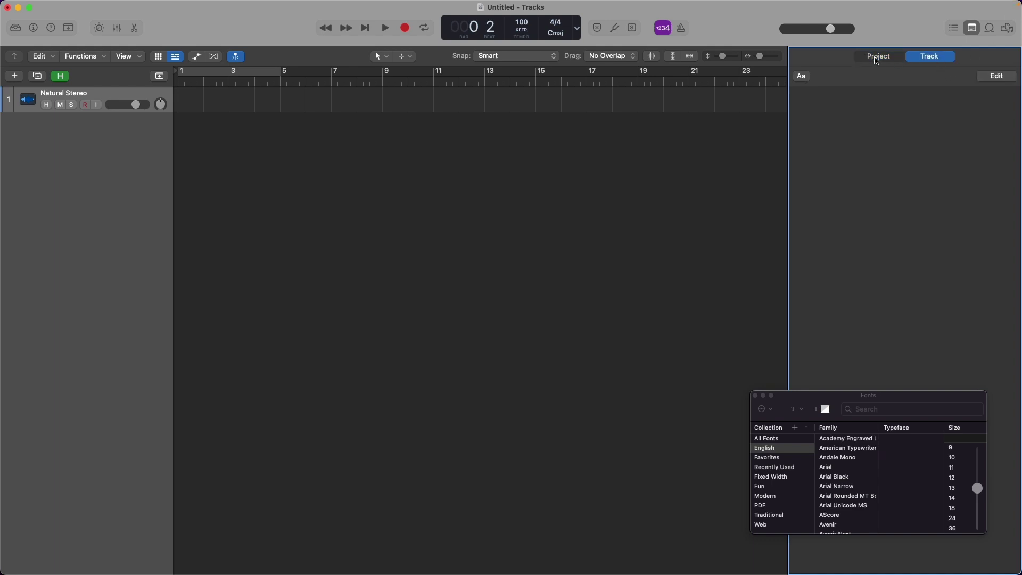
# Step: Open the Apple Loops browser, filter the loops to the Organ instrument, and close the Fonts window covering the list
pyautogui.click(990, 29)
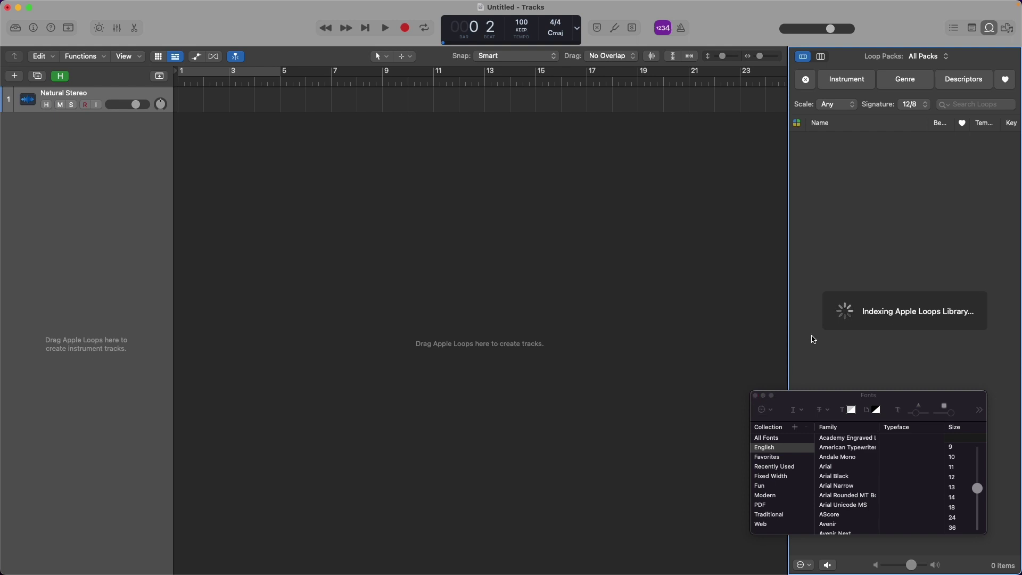
pyautogui.click(848, 81)
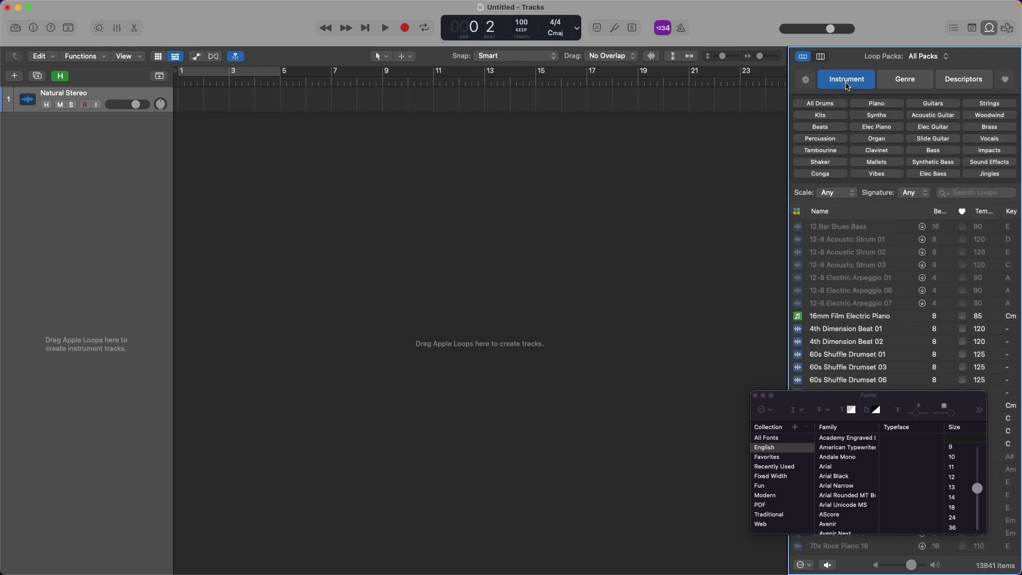
pyautogui.click(877, 139)
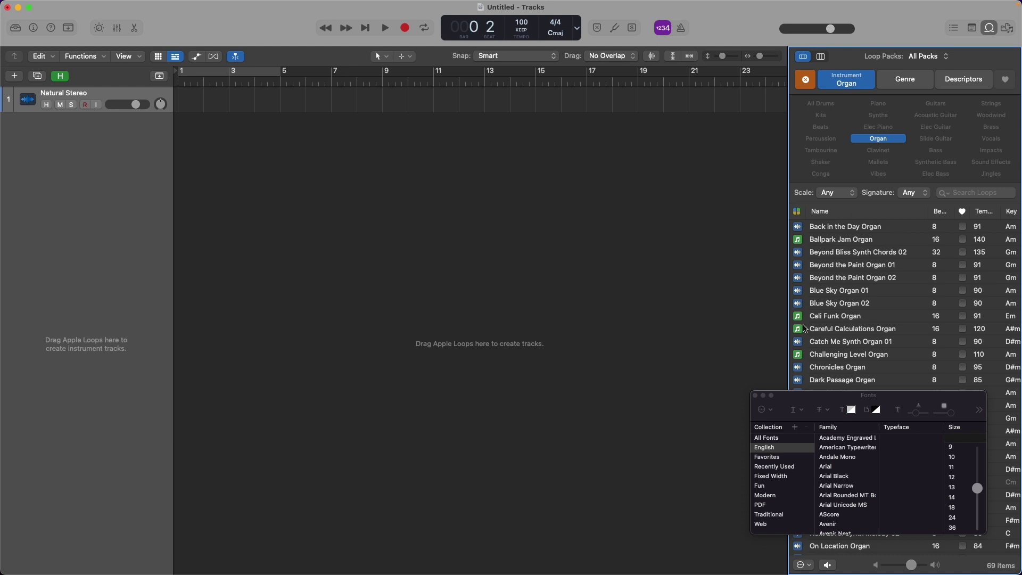
pyautogui.moveTo(789, 394); pyautogui.dragTo(481, 411)
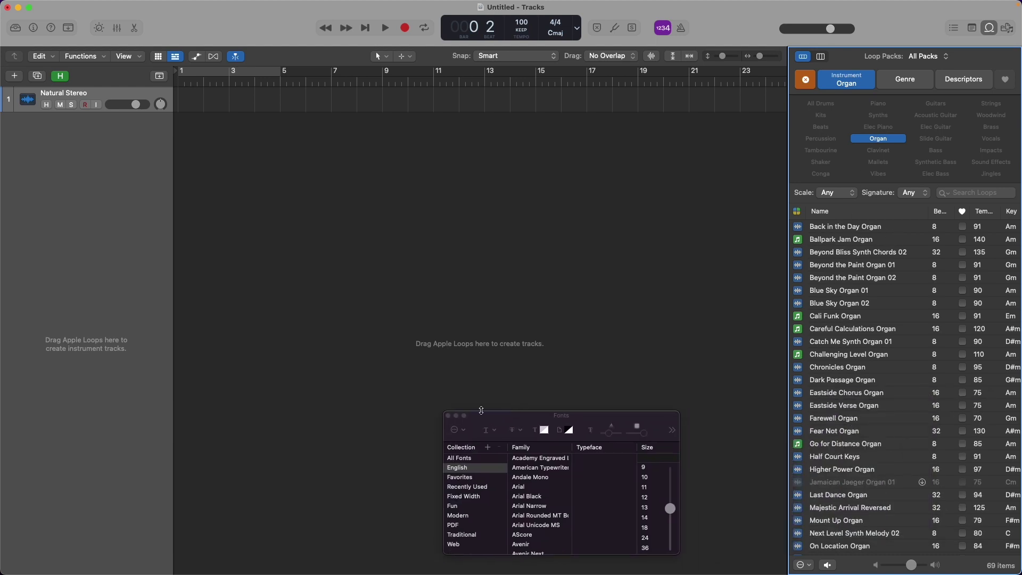
pyautogui.click(449, 418)
pyautogui.click(447, 416)
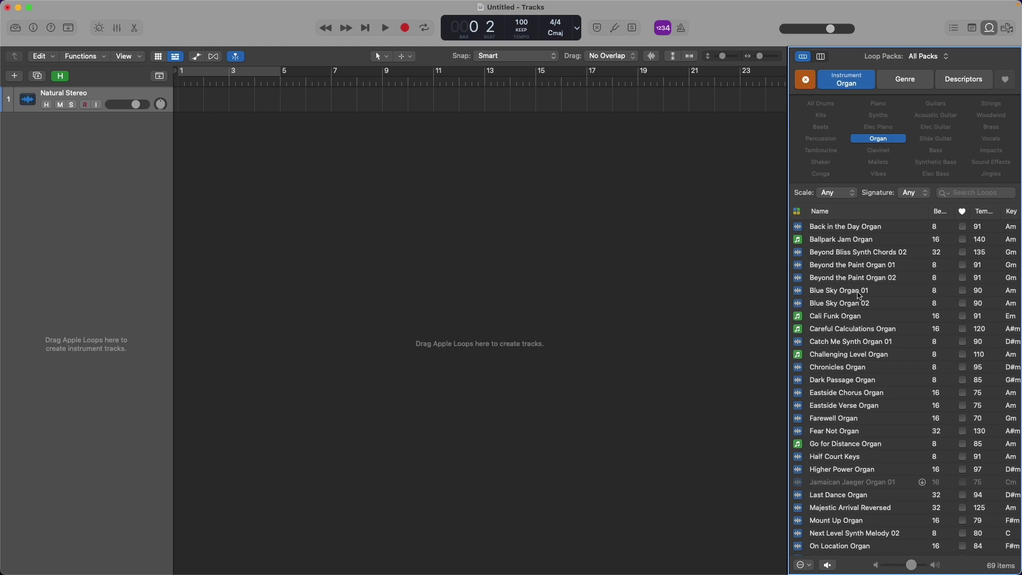
# Step: Preview the Blue Sky Organ 01 loop, add it on a new track without importing its tempo, and move the region to bar 1
pyautogui.click(801, 294)
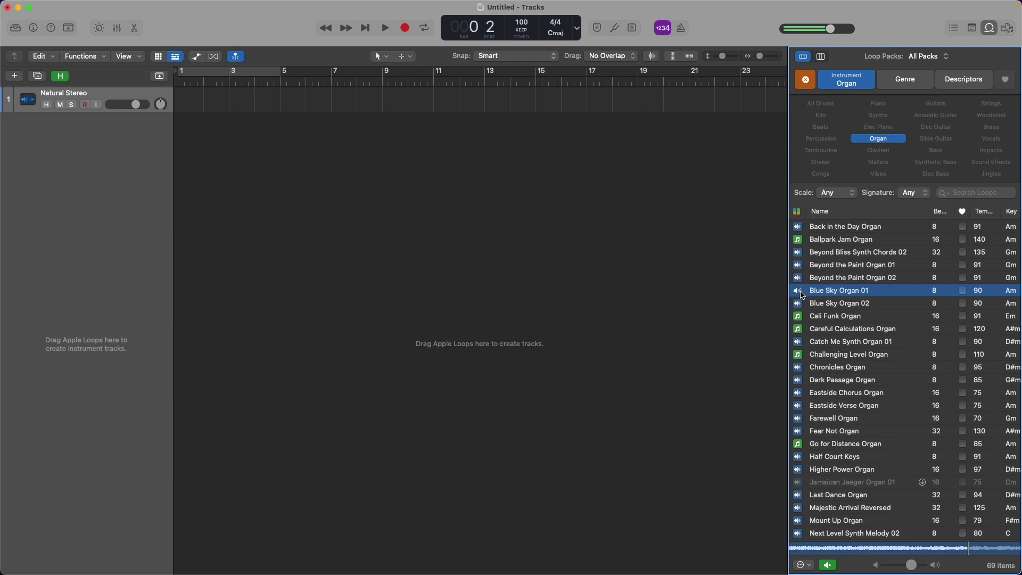
pyautogui.moveTo(802, 294); pyautogui.dragTo(250, 247)
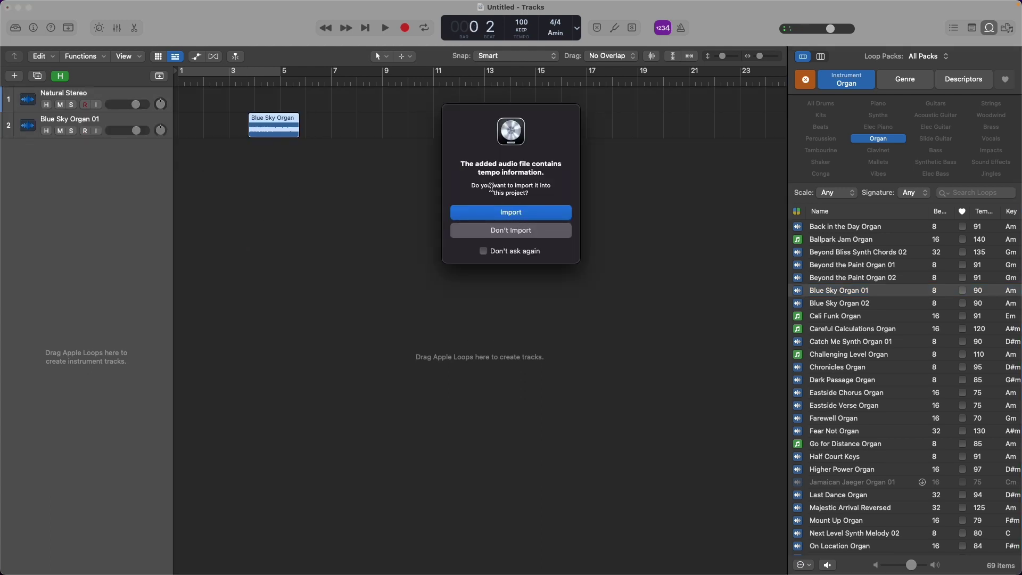
pyautogui.click(513, 233)
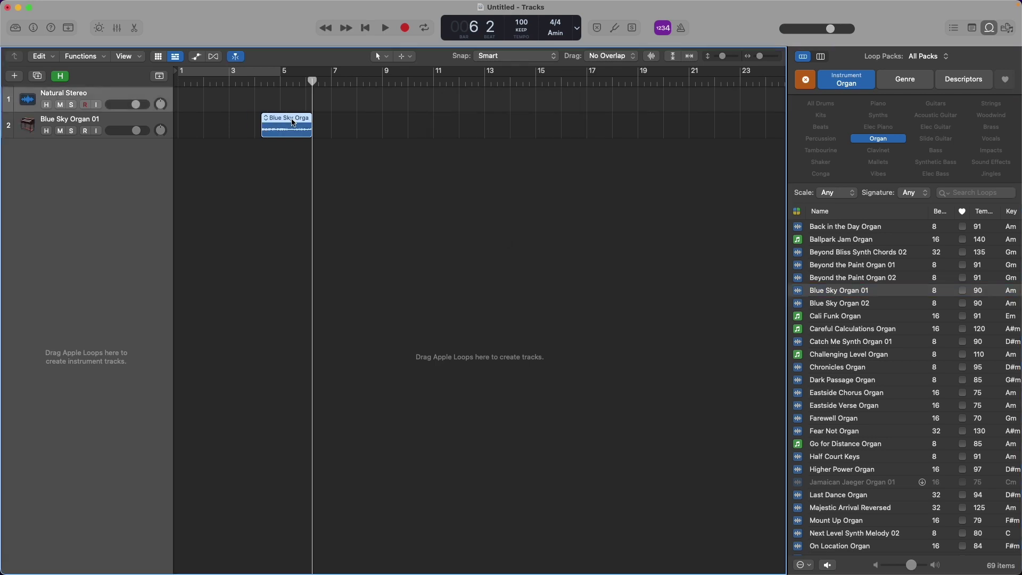
pyautogui.moveTo(295, 122); pyautogui.dragTo(184, 124)
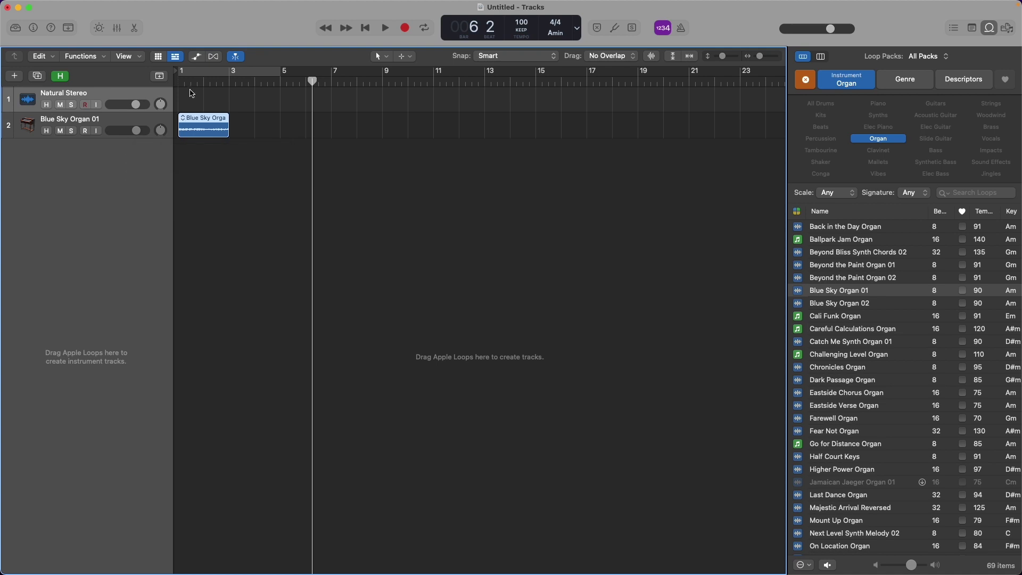
# Step: Play the organ loop from bar 1 and turn on the metronome click
pyautogui.click(181, 75)
pyautogui.press('space')
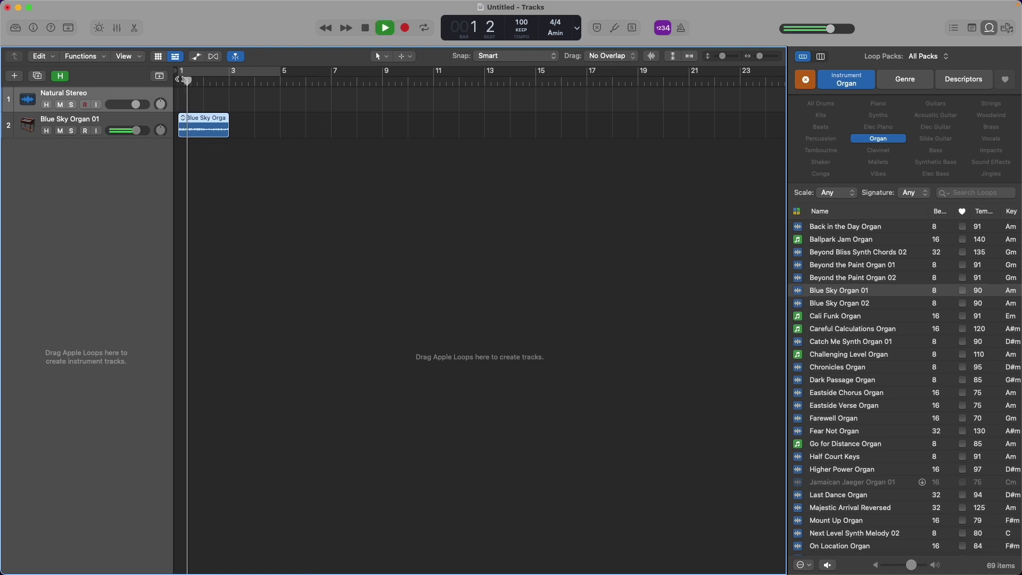
pyautogui.click(681, 28)
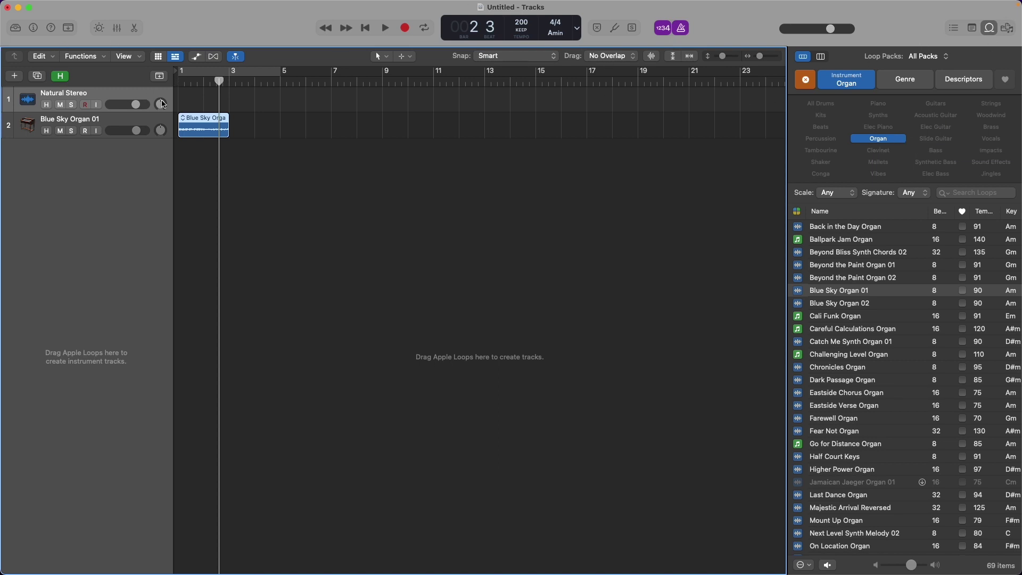
# Step: Delete the Blue Sky Organ 01 track together with its region
pyautogui.click(81, 122)
pyautogui.rightClick(81, 122)
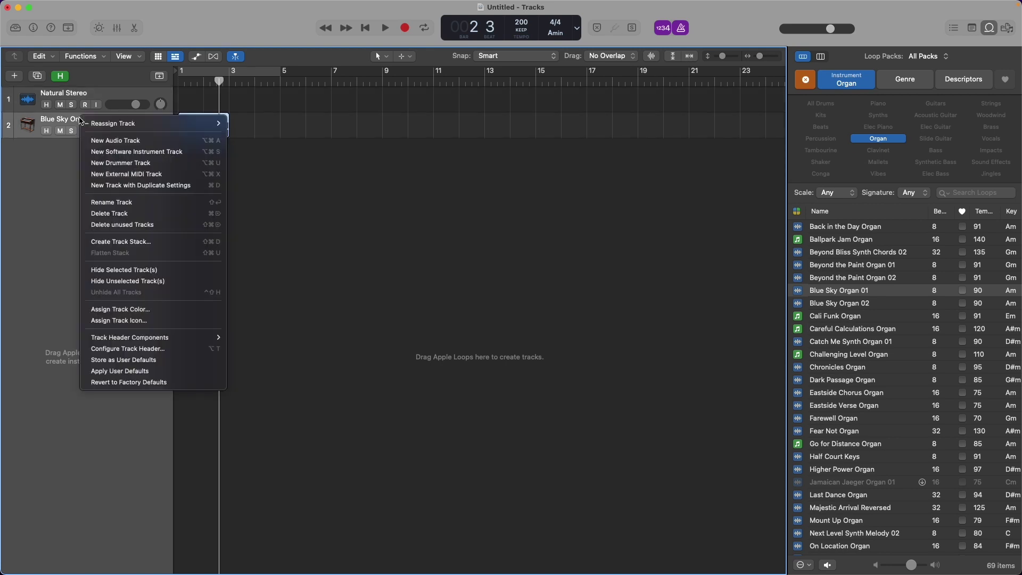
pyautogui.click(112, 213)
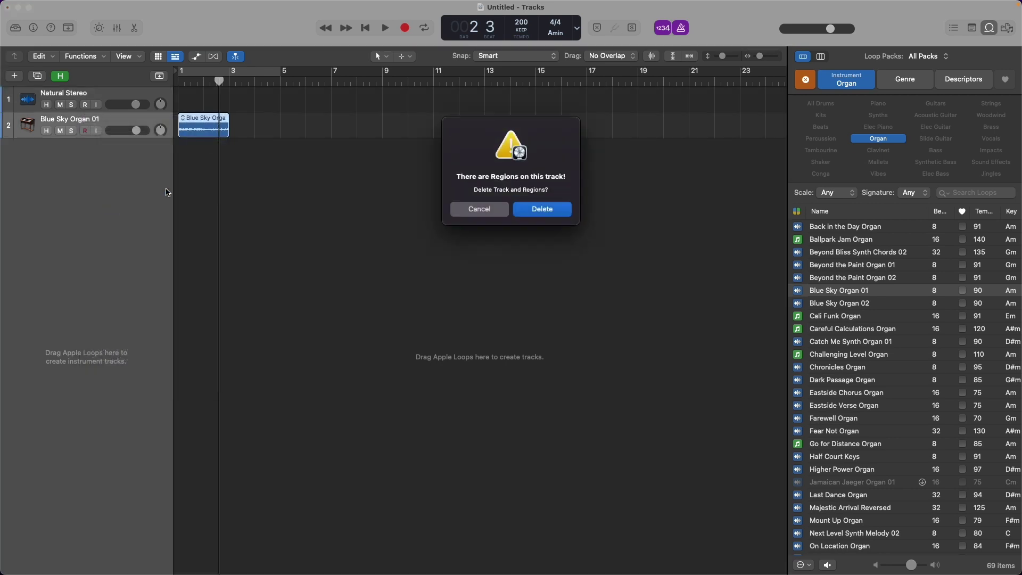
pyautogui.click(539, 210)
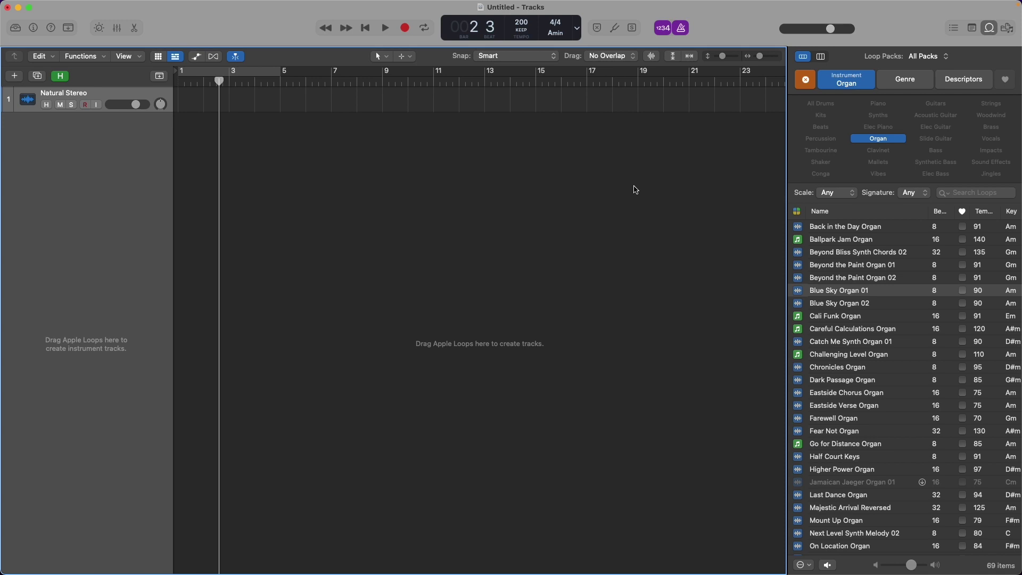
# Step: Examine the project's audio files and the All Files browser, allowing access to the Desktop folder, and close the browser
pyautogui.click(1007, 27)
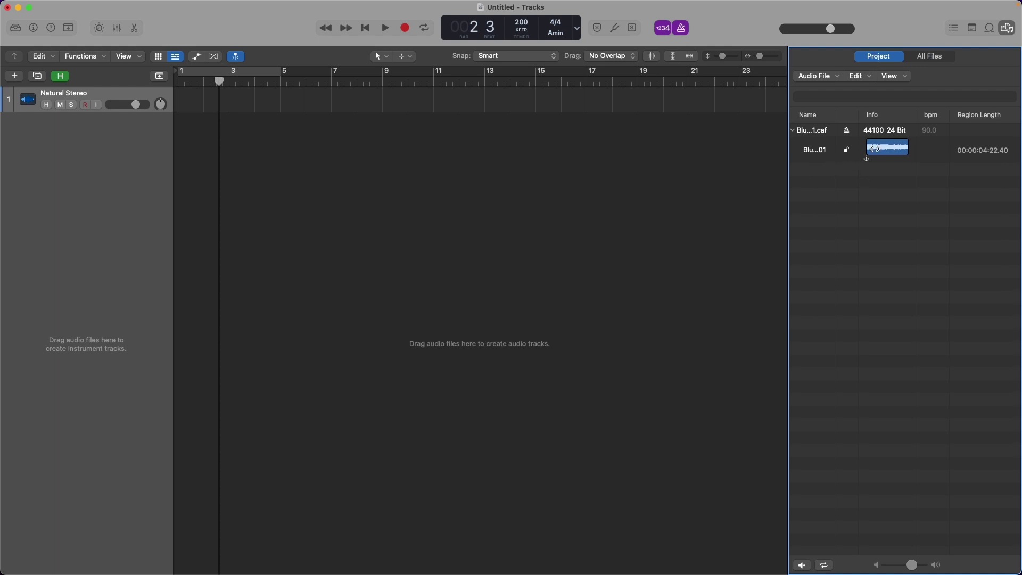
pyautogui.click(931, 58)
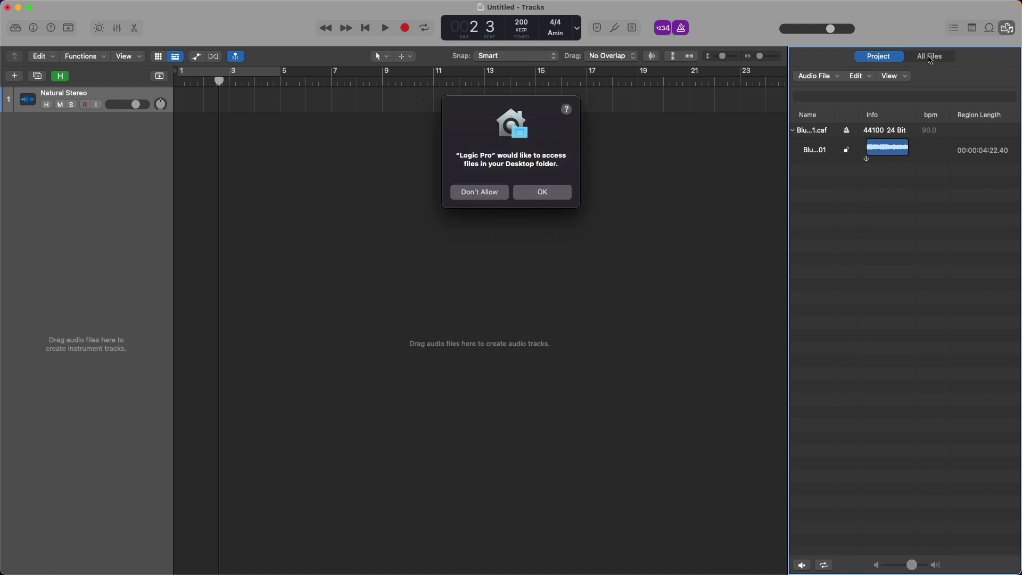
pyautogui.click(517, 197)
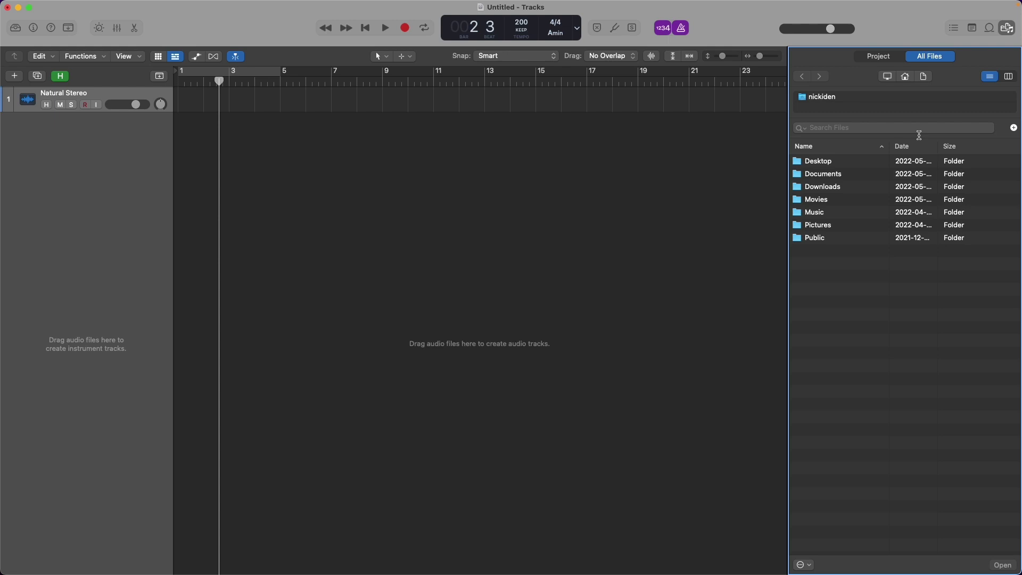
pyautogui.click(1011, 29)
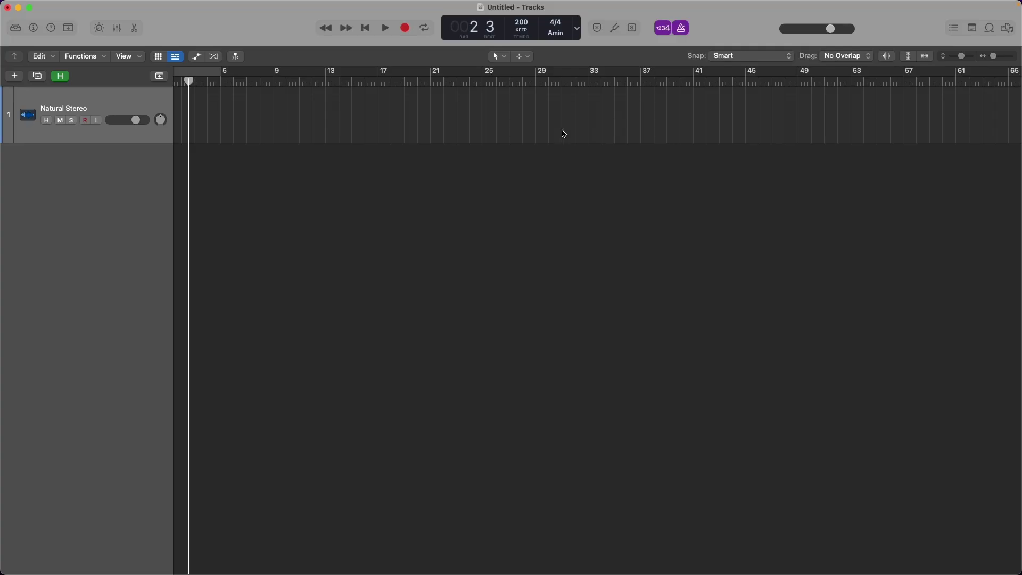
# Step: Delete the Natural Stereo audio track from the project
pyautogui.hscroll(2, 160, 135)
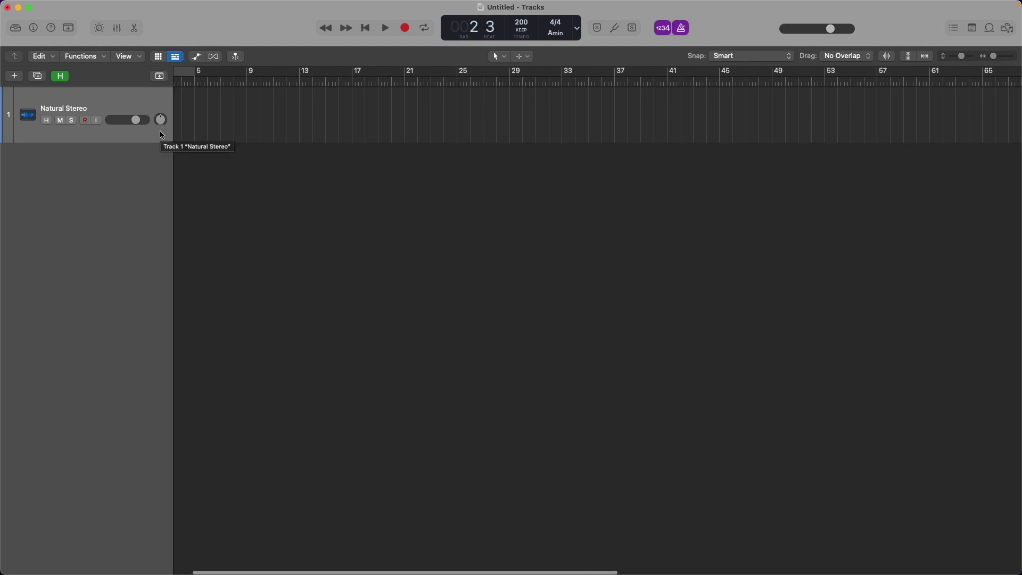
pyautogui.hscroll(-2, 160, 135)
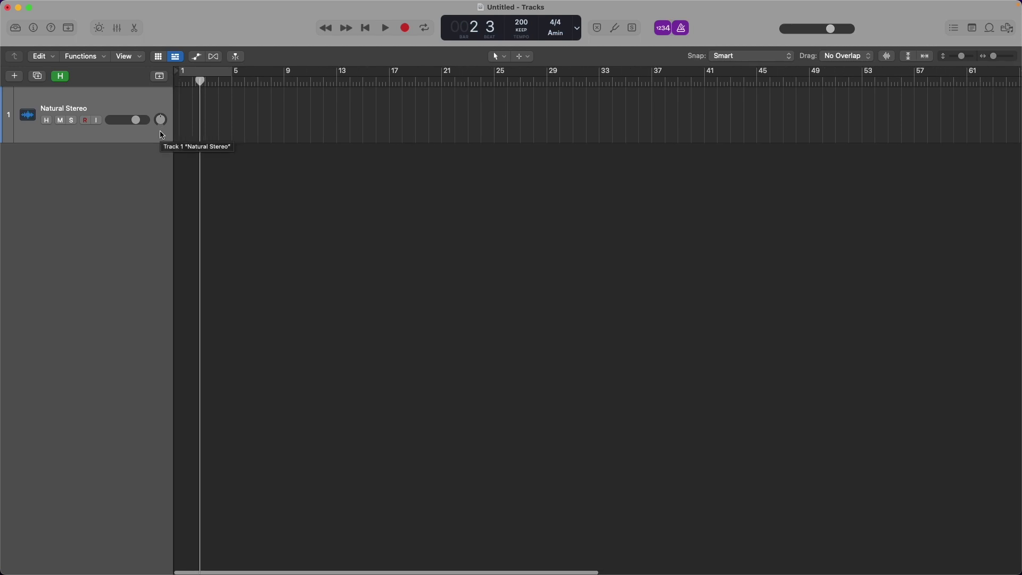
pyautogui.rightClick(92, 104)
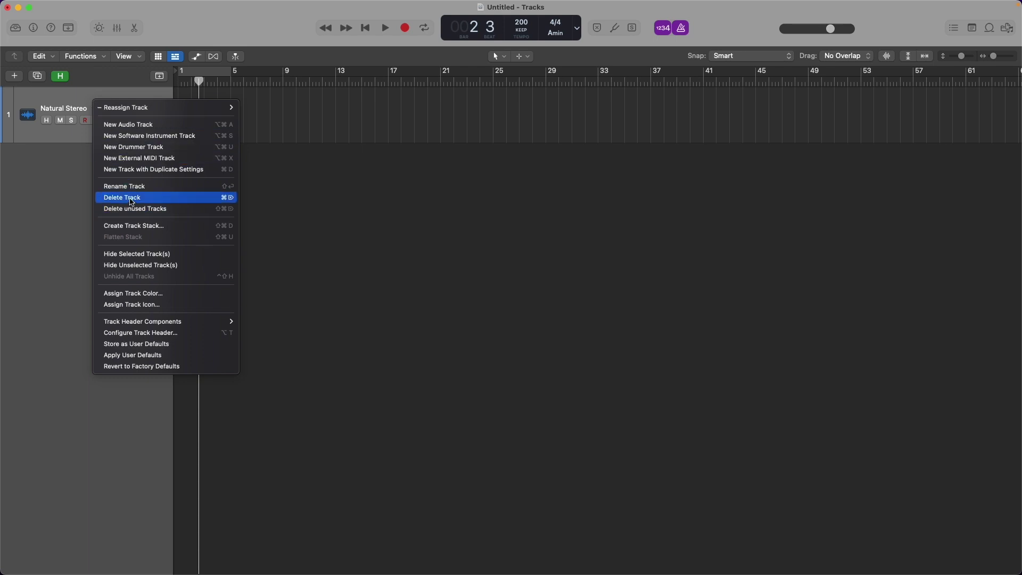
pyautogui.click(107, 198)
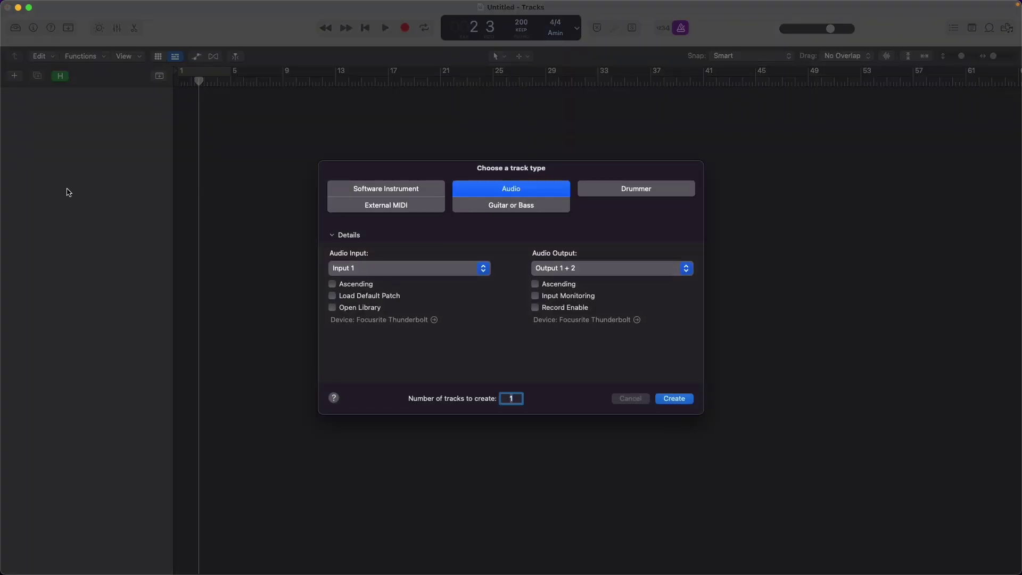
# Step: Create a Drummer track with the R&B genre and audio output 1 + 2
pyautogui.click(604, 189)
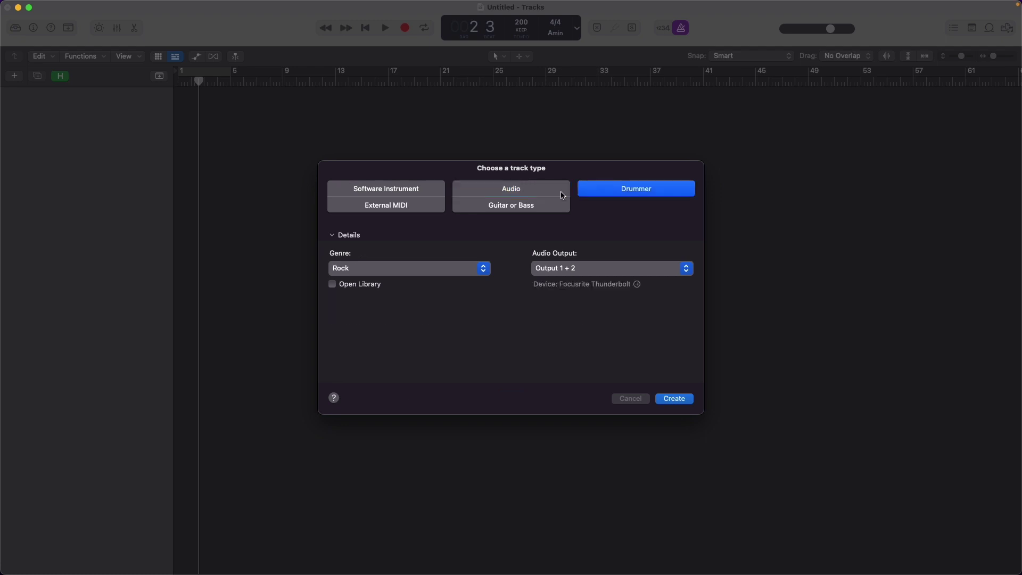
pyautogui.click(482, 270)
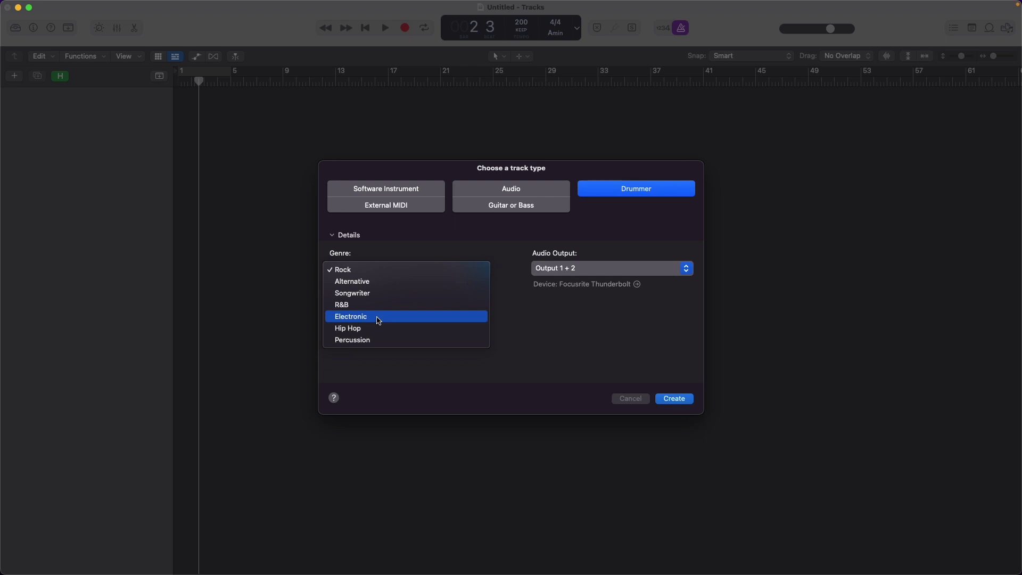
pyautogui.click(348, 306)
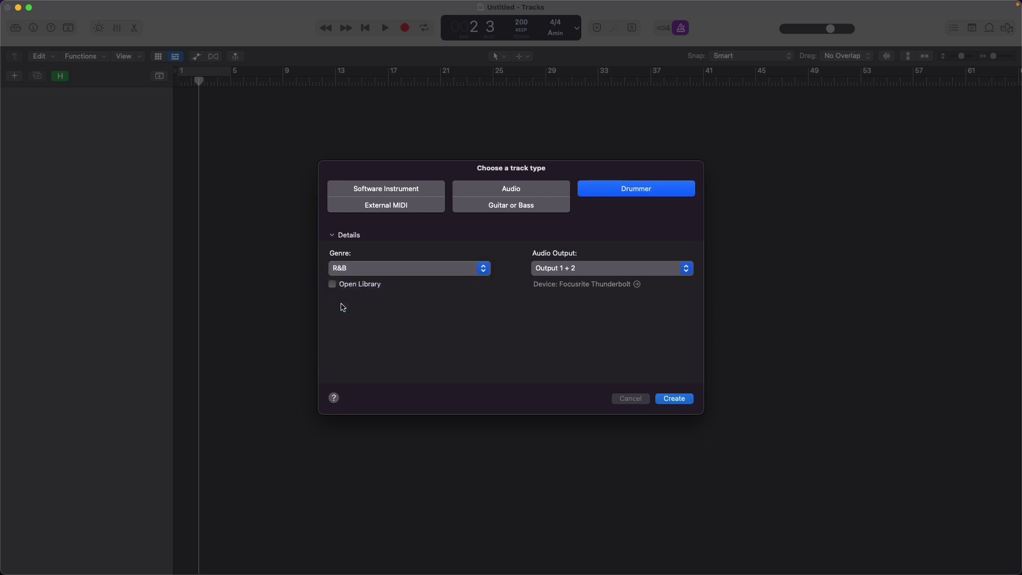
pyautogui.click(681, 400)
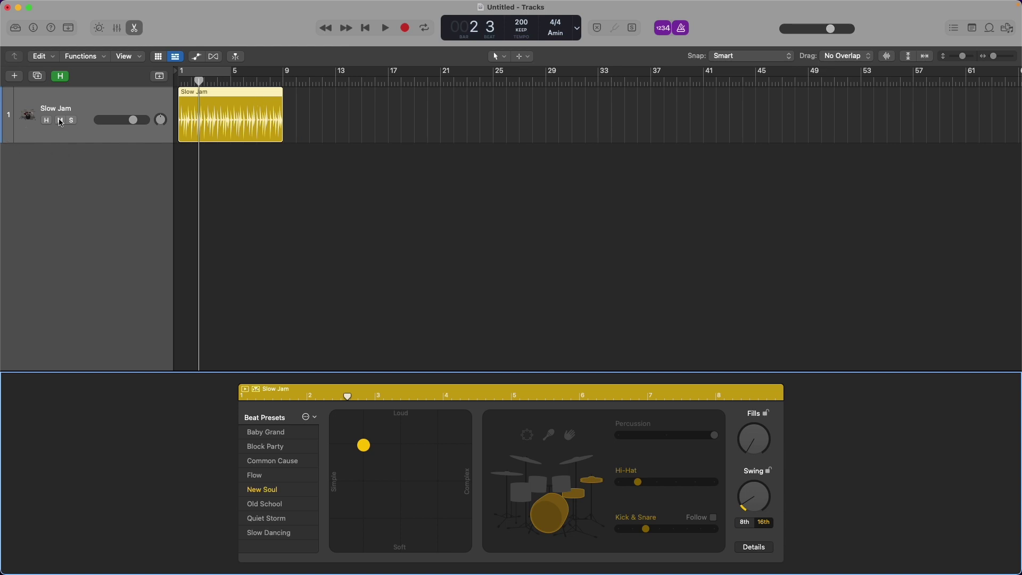
# Step: Set the project tempo to 100 and play the Slow Jam region before and after the change to compare
pyautogui.press('space')
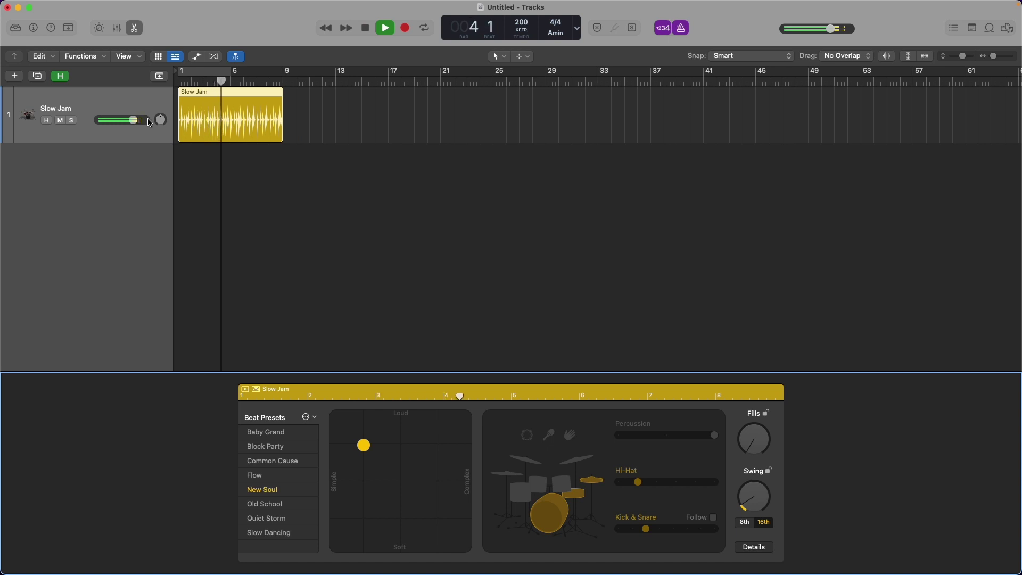
pyautogui.press('space')
pyautogui.doubleClick(521, 20)
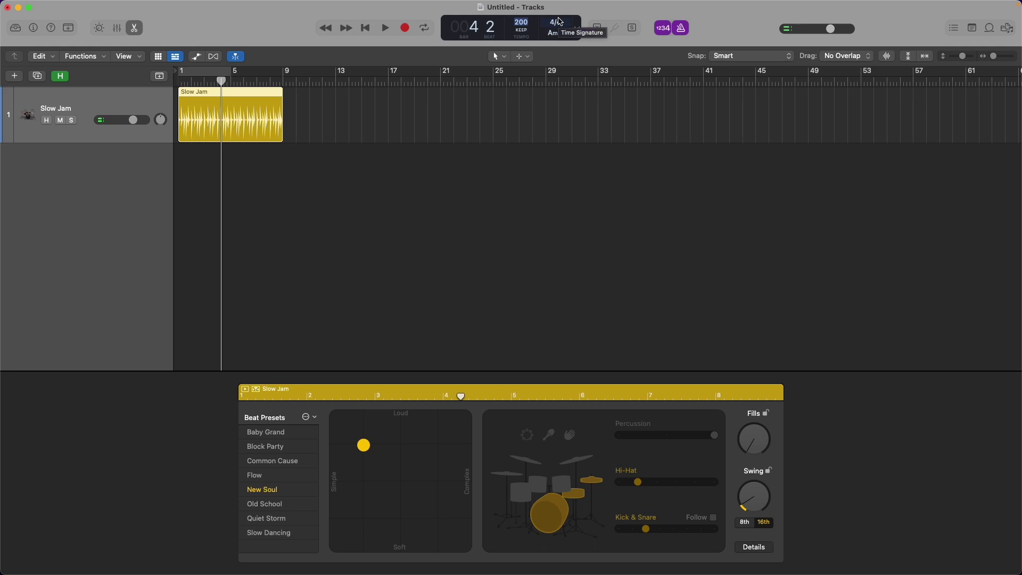
pyautogui.write('100')
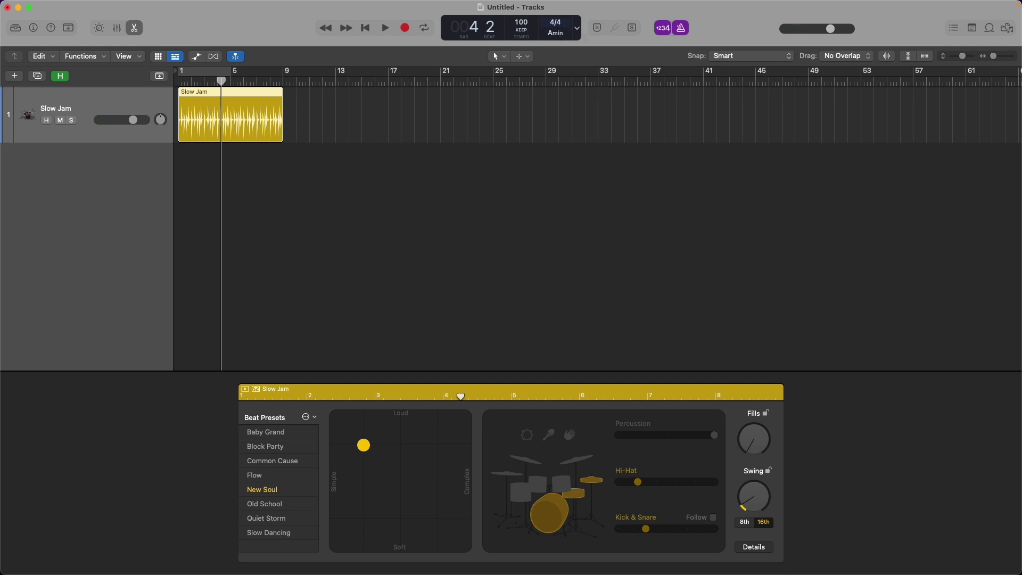
pyautogui.press('Return')
pyautogui.press('space')
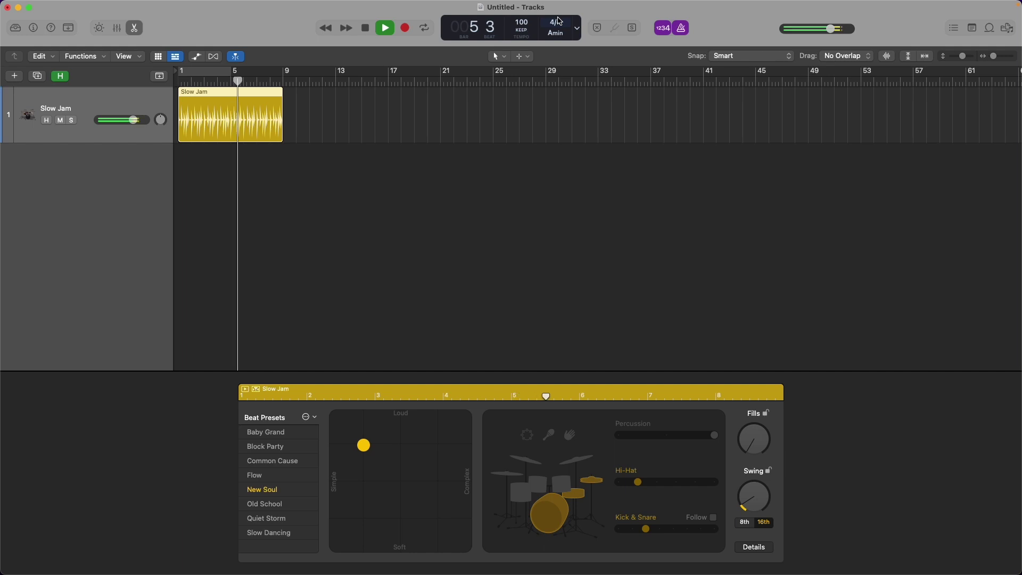
pyautogui.press('space')
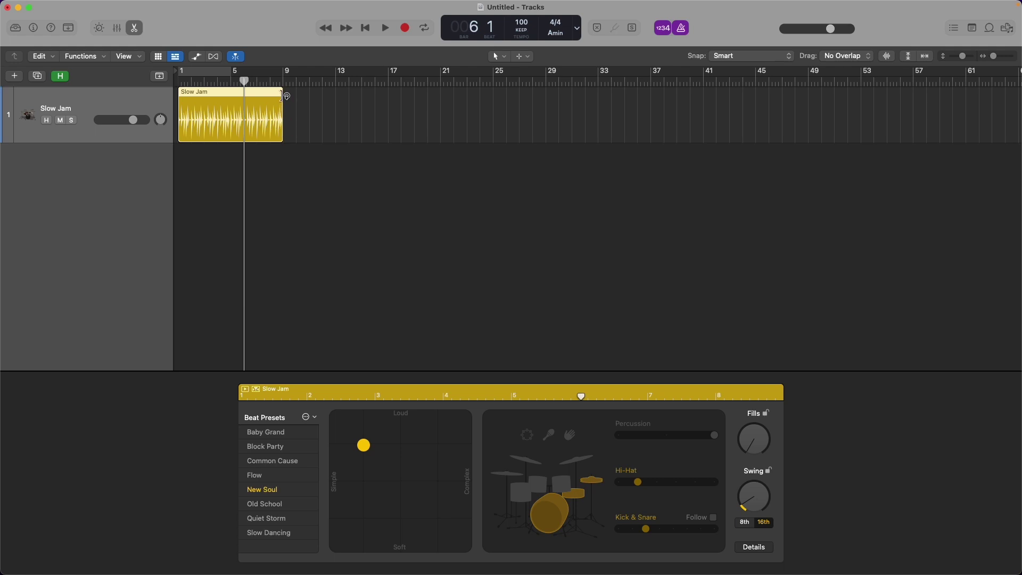
# Step: Loop the Slow Jam region out to bar 49 and play part of it
pyautogui.moveTo(283, 97); pyautogui.dragTo(809, 86)
pyautogui.press('space')
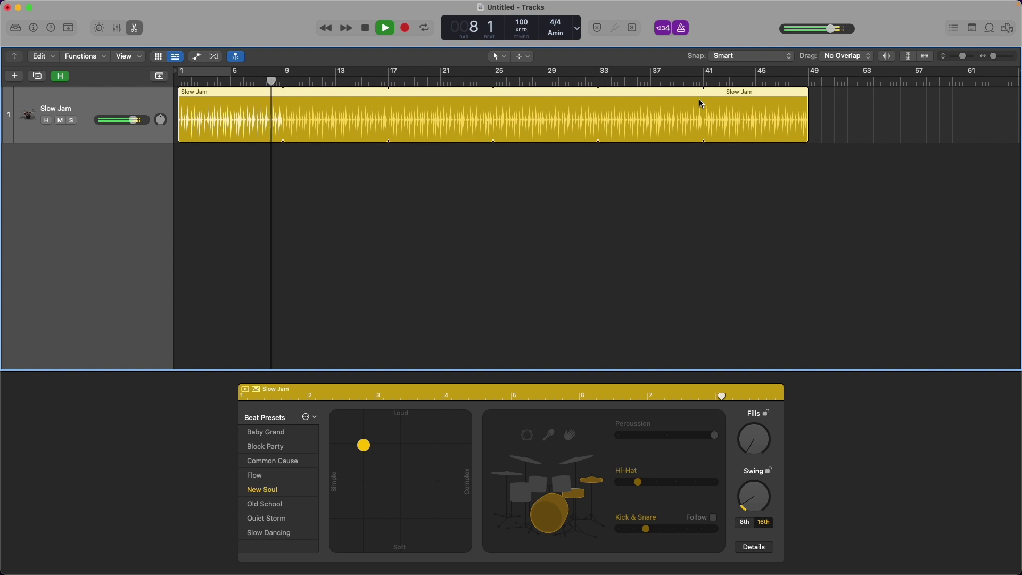
pyautogui.press('space')
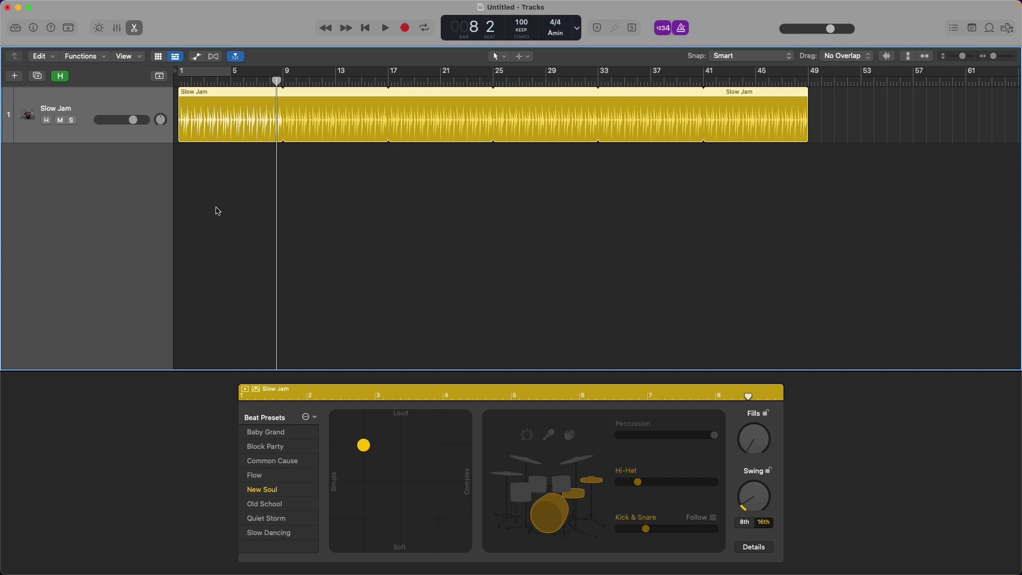
# Step: Apply the Old School beat preset and turn off the metronome while auditioning the beat
pyautogui.click(263, 505)
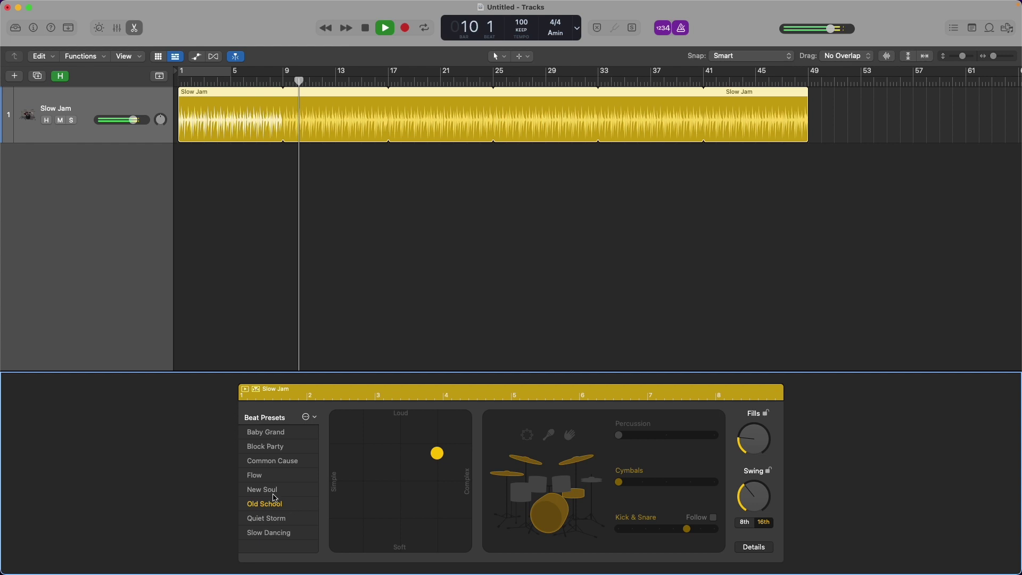
pyautogui.press('k')
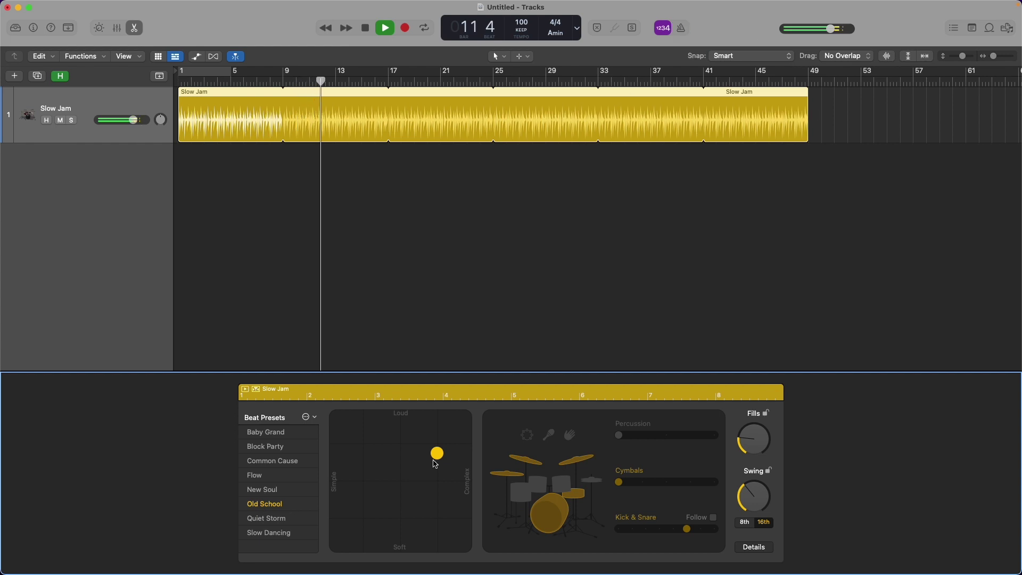
pyautogui.press('space')
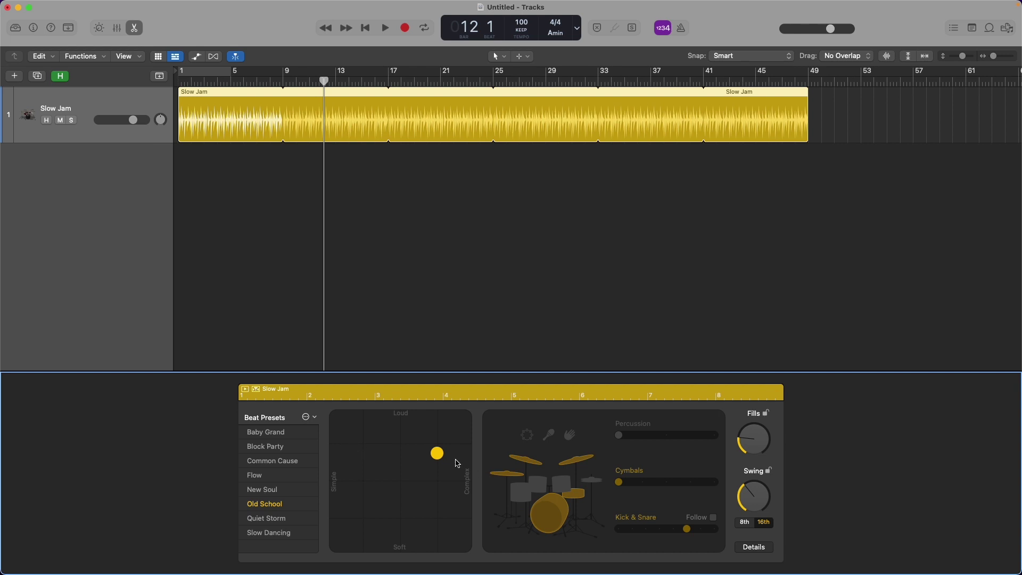
# Step: Shift the beat's position on the XY pad well toward Simple, keeping it on the Loud side, and audition the result
pyautogui.moveTo(437, 454); pyautogui.dragTo(401, 445)
pyautogui.press('space')
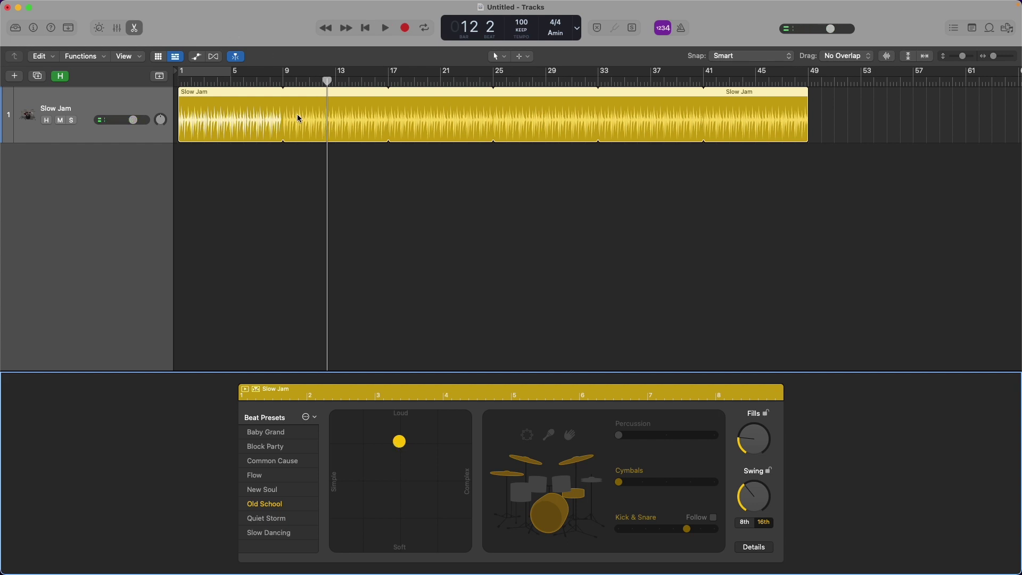
pyautogui.moveTo(400, 445); pyautogui.dragTo(364, 448)
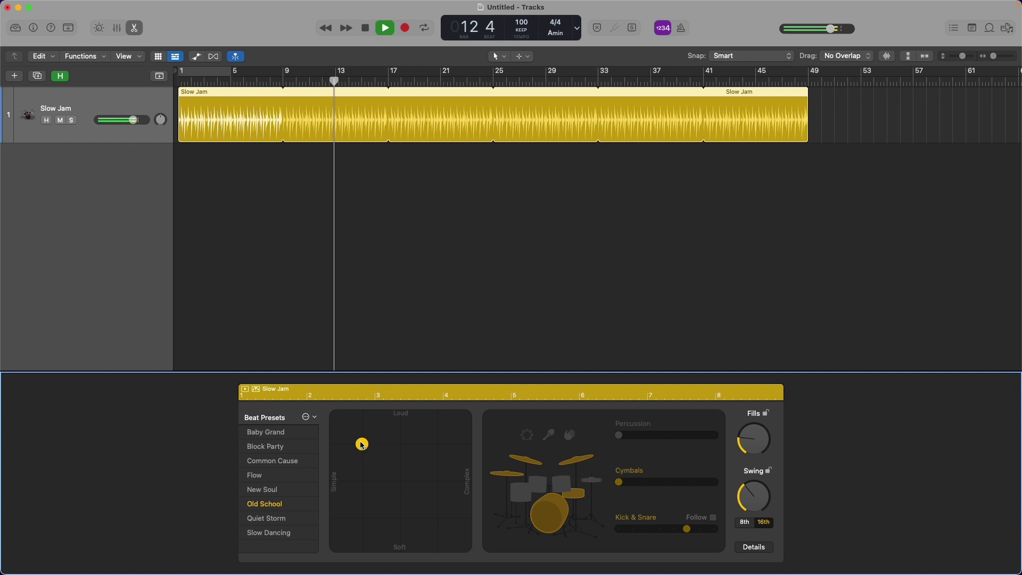
pyautogui.press('space')
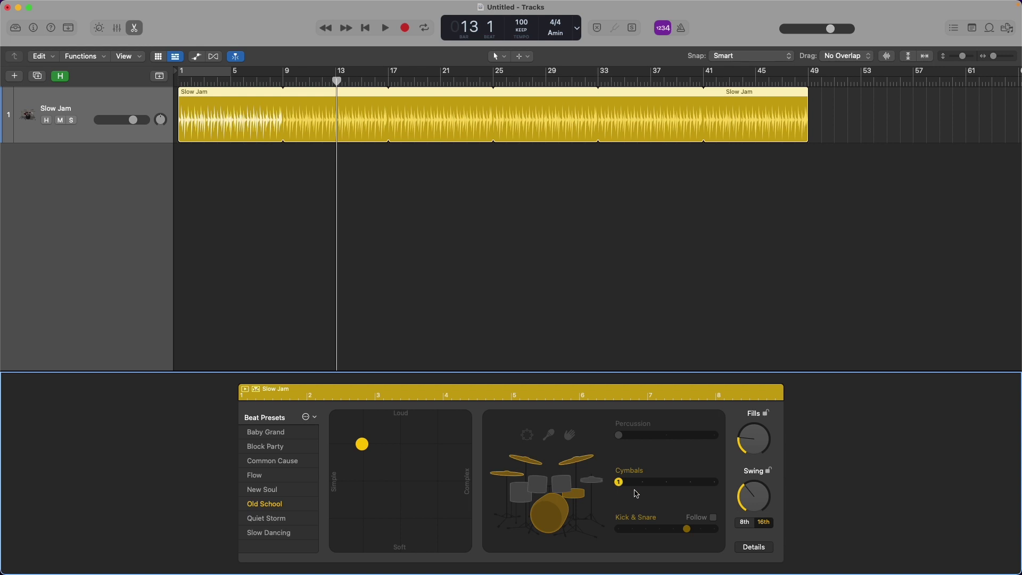
# Step: Audition Kick & Snare pattern 4 and settle on the next higher pattern variation
pyautogui.click(659, 530)
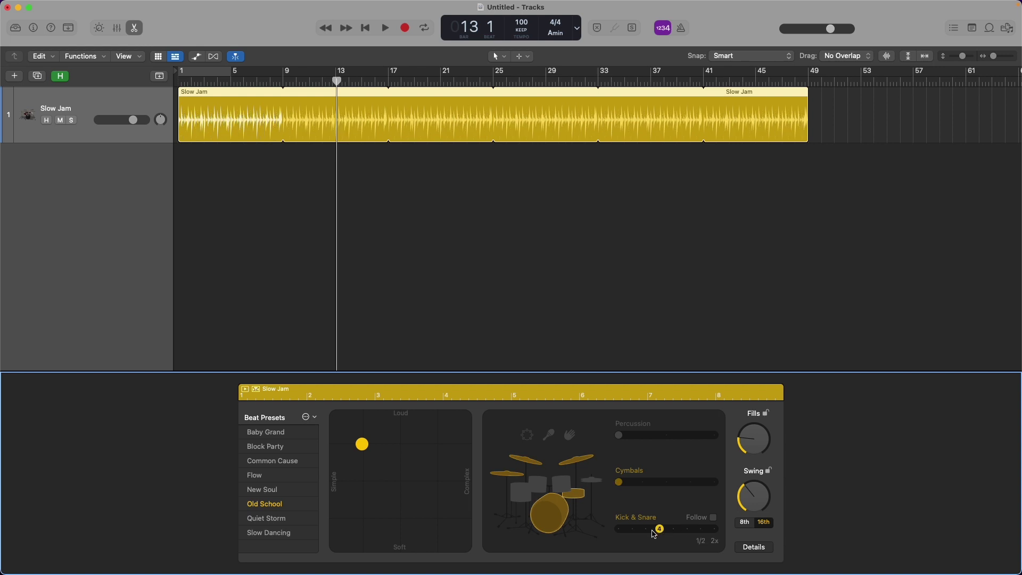
pyautogui.press('space')
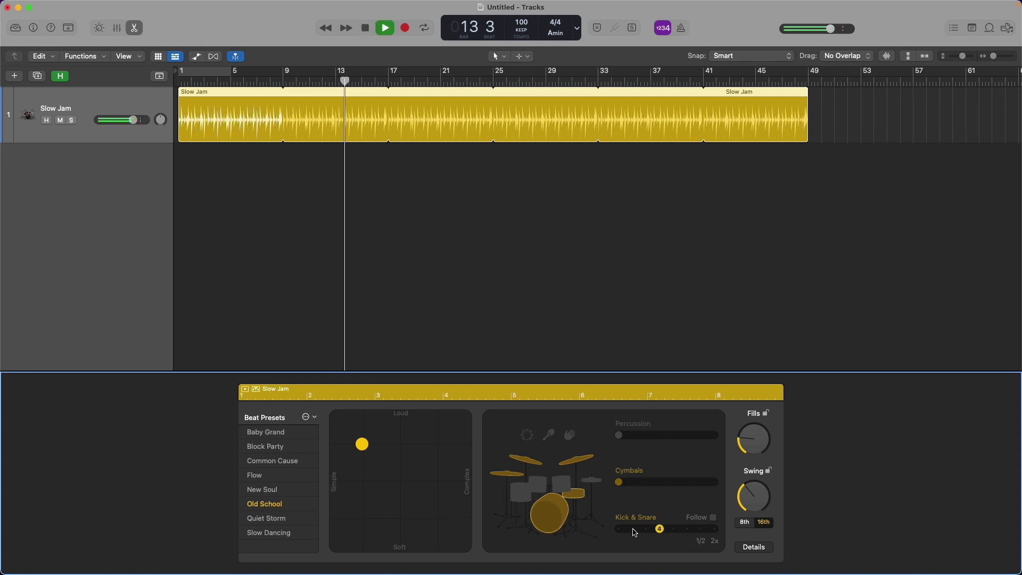
pyautogui.click(673, 529)
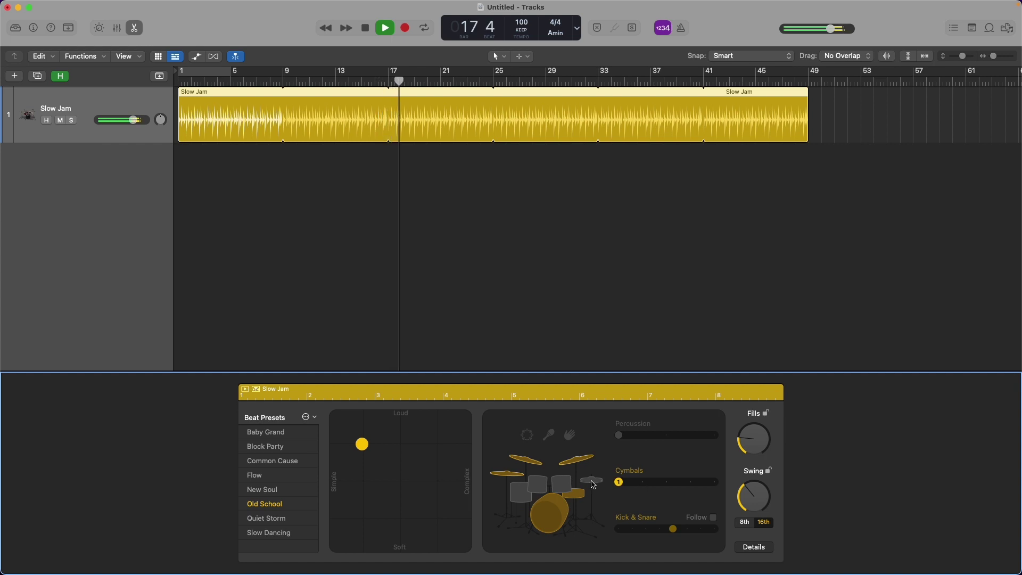
# Step: Switch the groove from cymbals to the hi-hat, set its pattern to variation 3, and stop playback
pyautogui.click(593, 485)
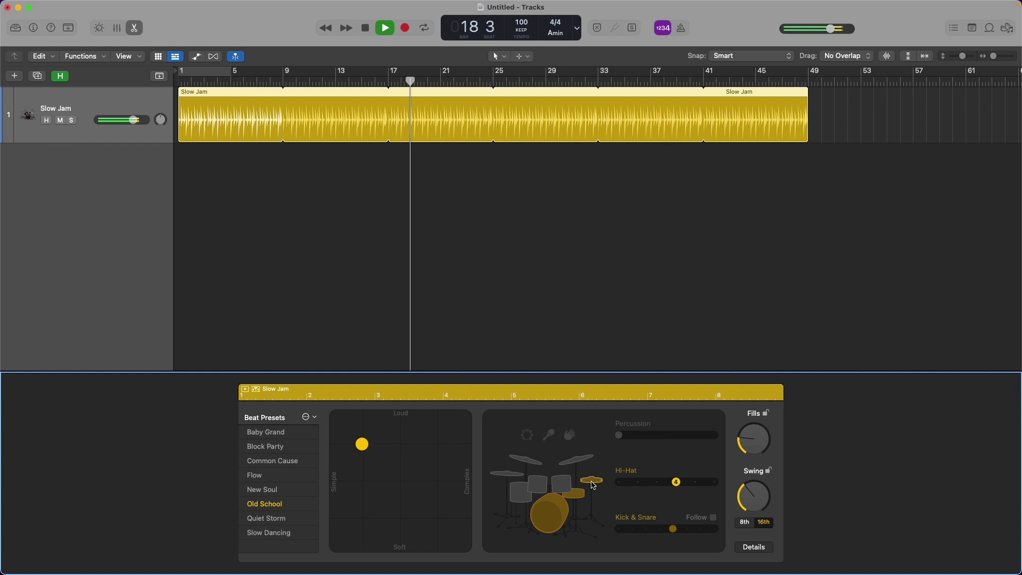
pyautogui.click(657, 482)
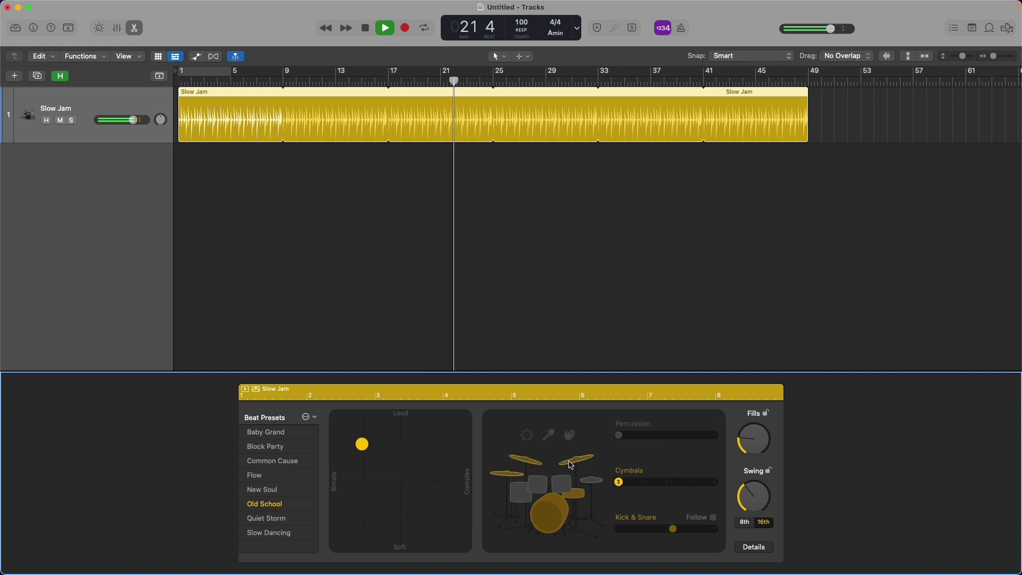
pyautogui.click(592, 480)
pyautogui.click(593, 480)
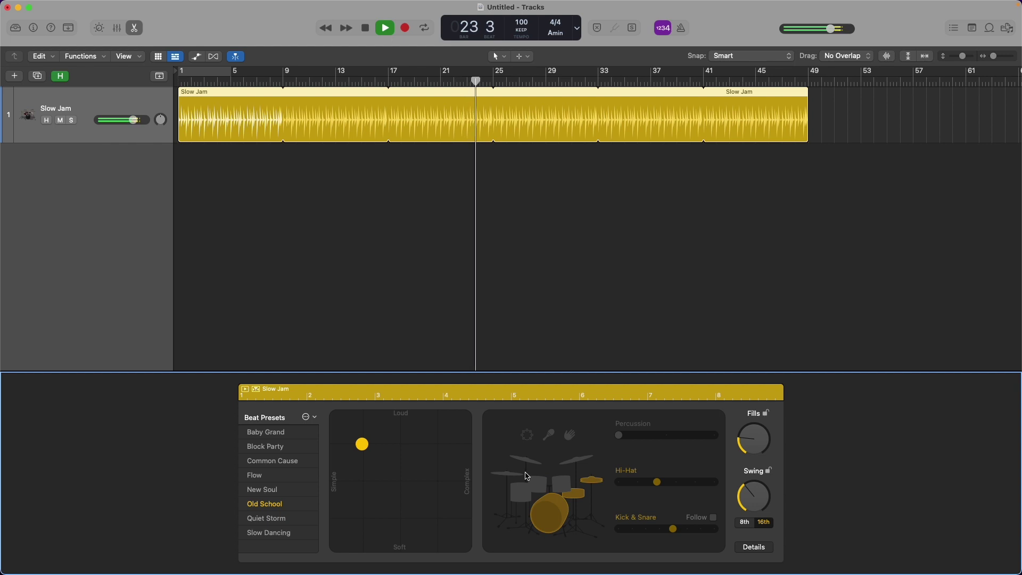
pyautogui.click(535, 483)
pyautogui.click(591, 481)
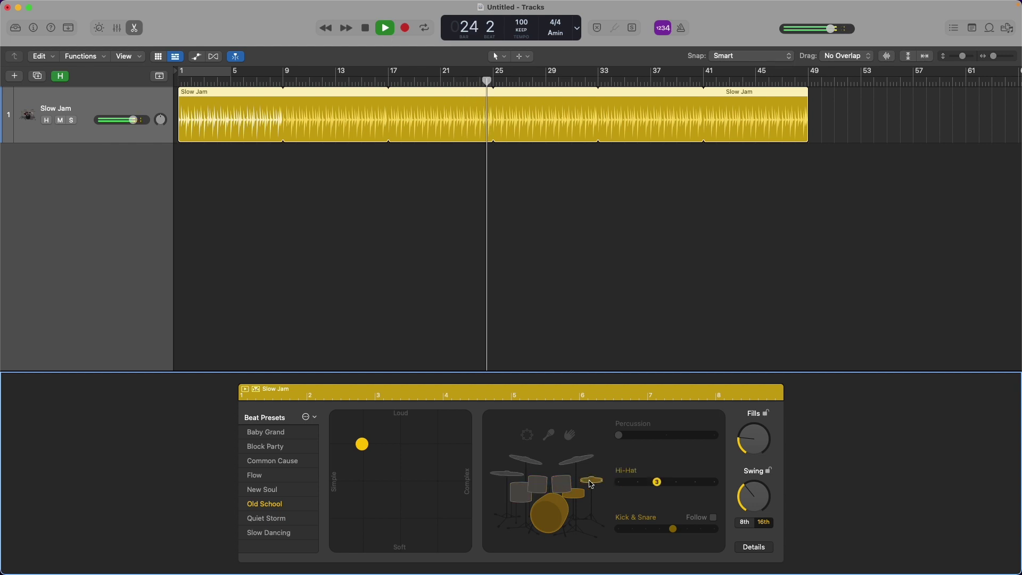
pyautogui.press('space')
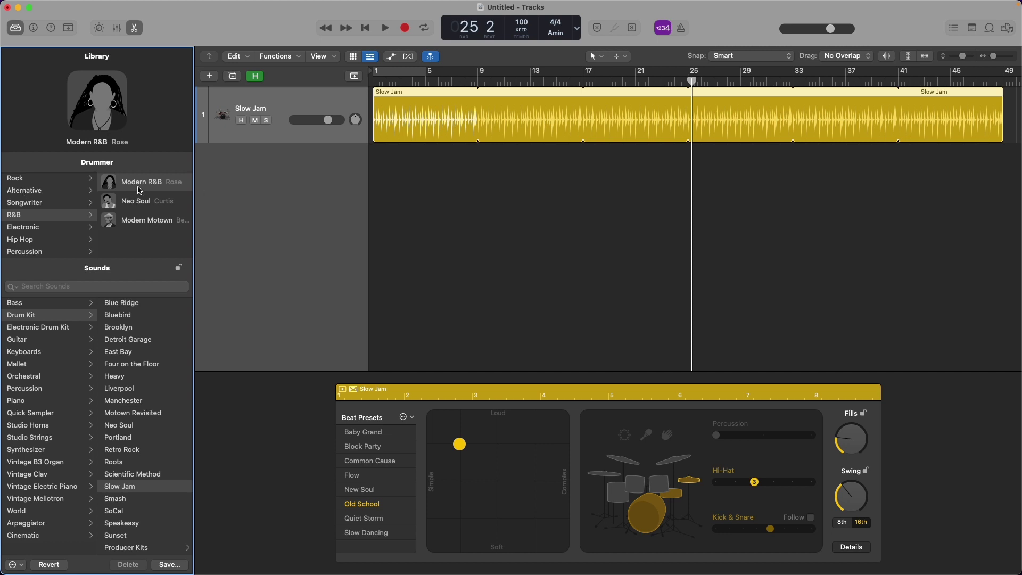
# Step: Change the track's drummer to Neo Soul in the R&B genre and play a few beats
pyautogui.moveTo(139, 203)
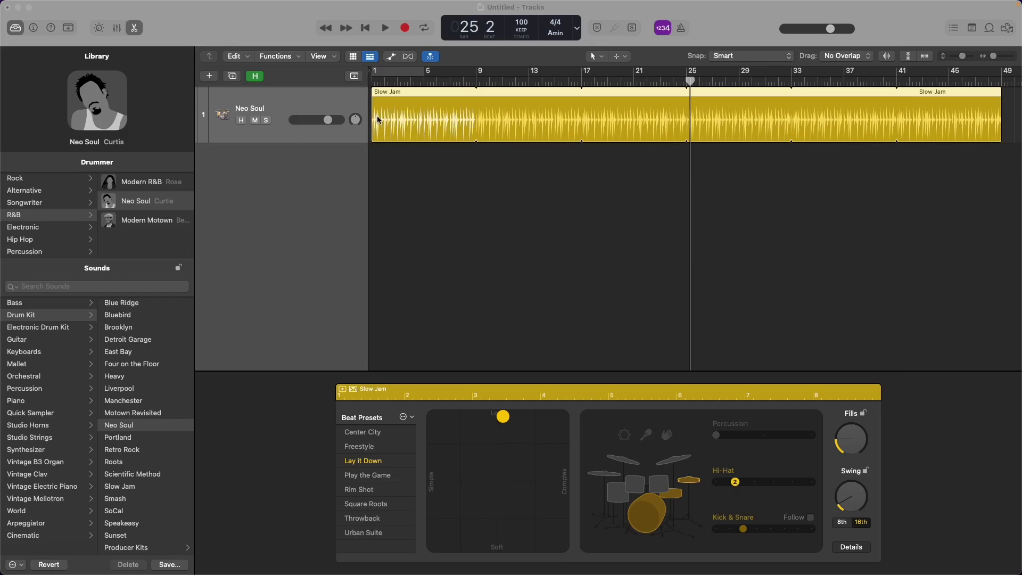
pyautogui.click(514, 189)
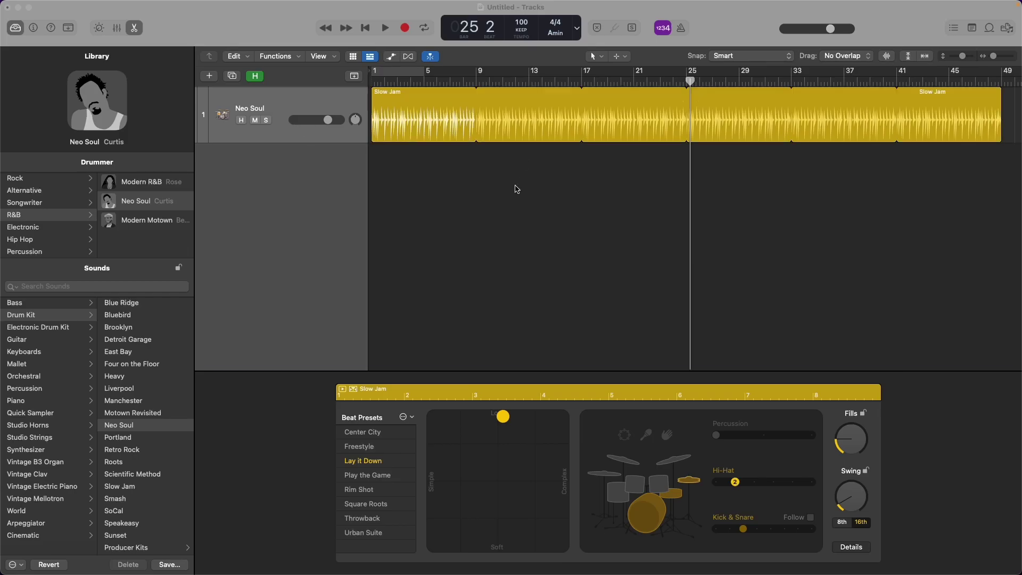
pyautogui.press('space')
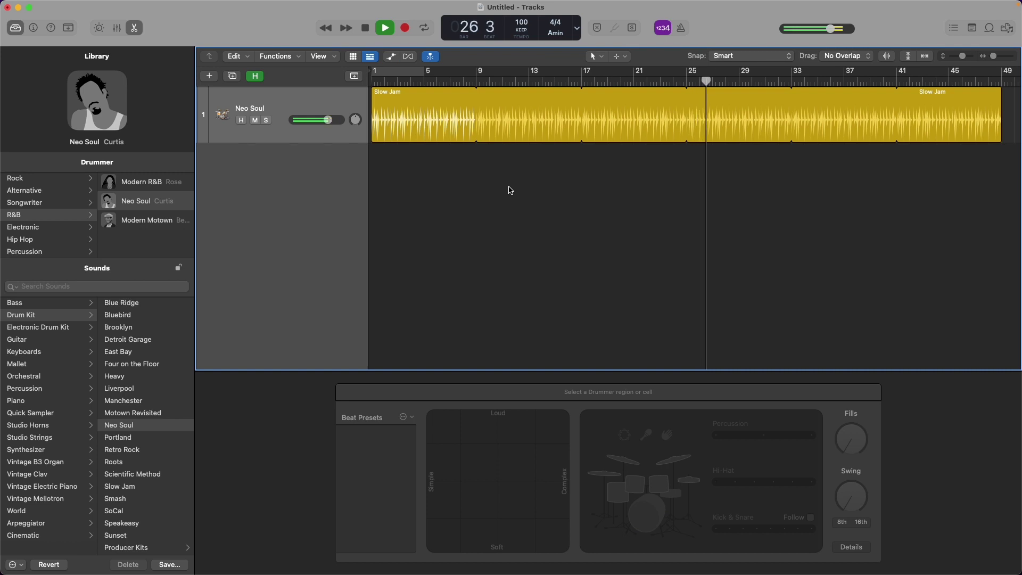
pyautogui.press('space')
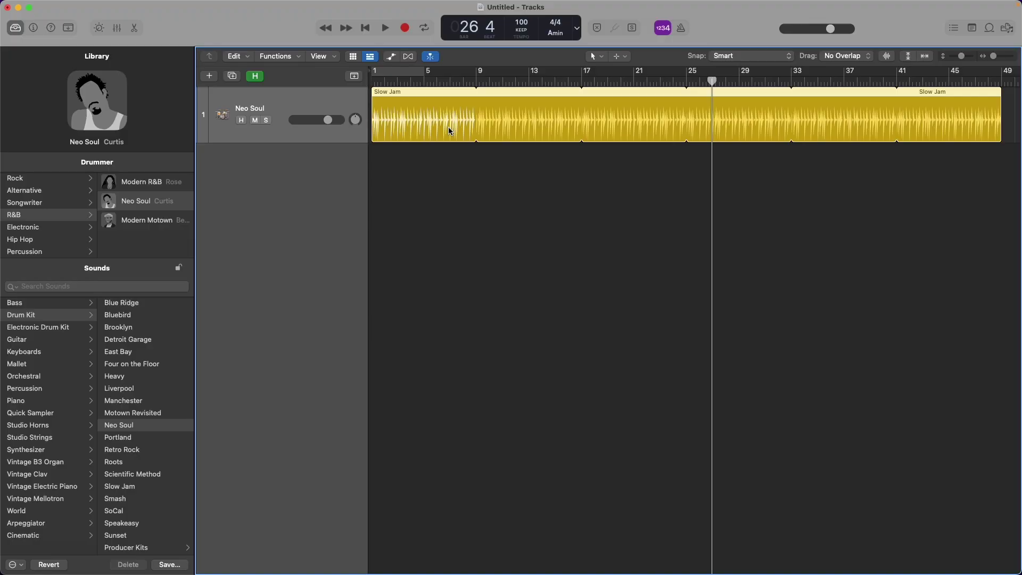
# Step: Reopen the region's Drummer Editor and audition the Four on the Floor, Liverpool and Brooklyn drum kits
pyautogui.doubleClick(450, 130)
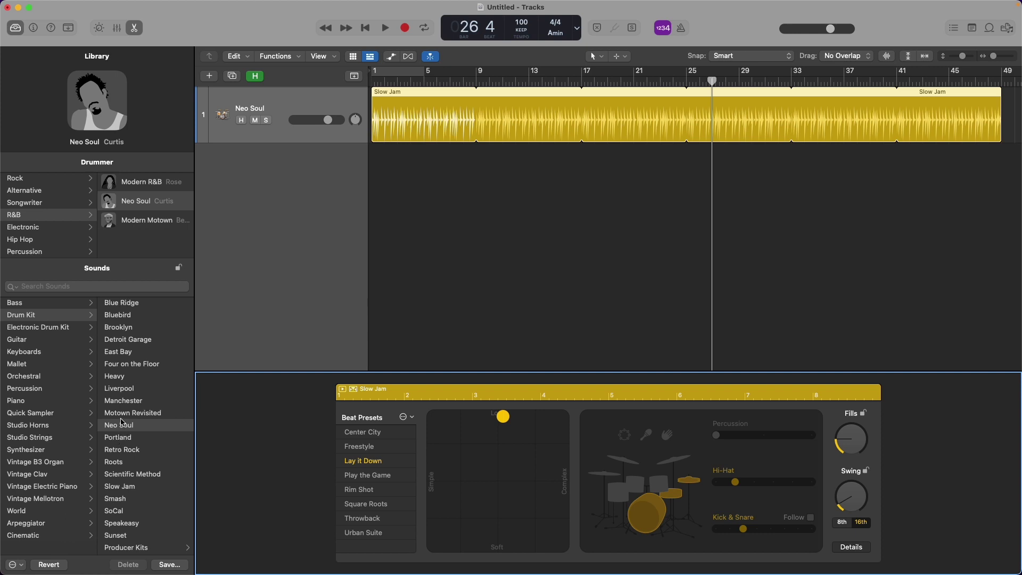
pyautogui.click(122, 364)
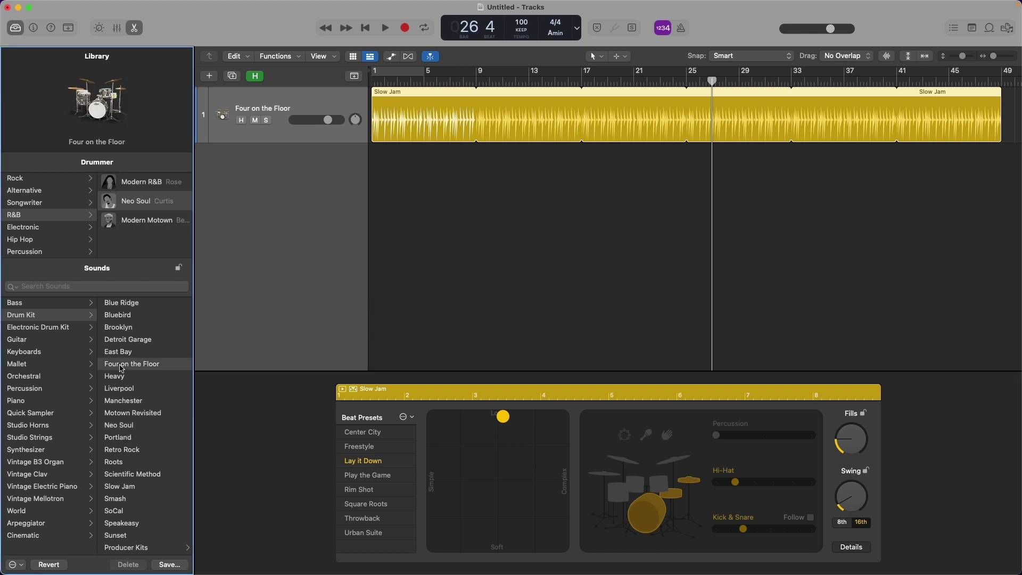
pyautogui.press('space')
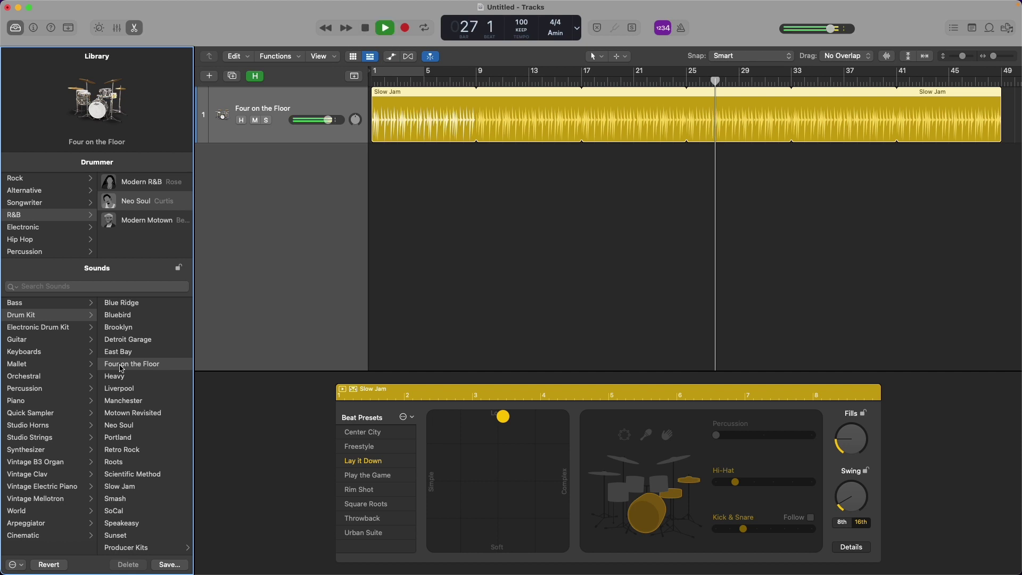
pyautogui.click(117, 389)
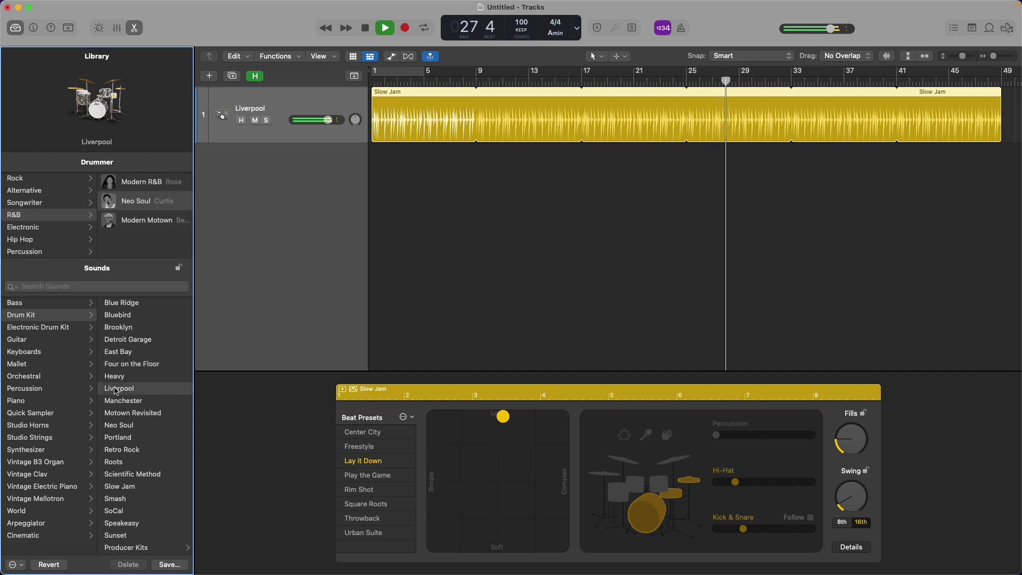
pyautogui.click(120, 329)
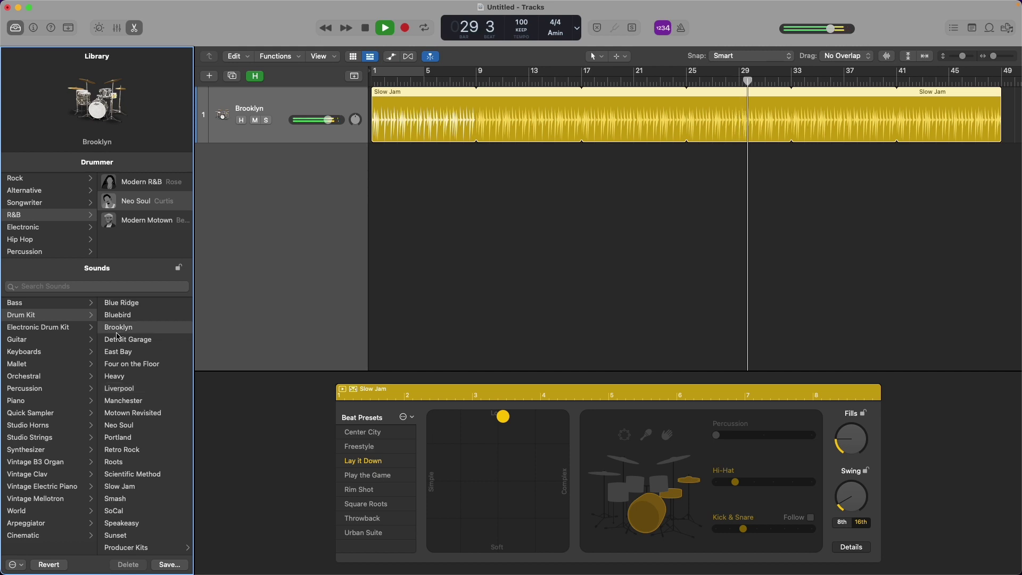
# Step: Step through the Detroit Garage and East Bay kits to Four on the Floor, keep that kit, and stop playback
pyautogui.moveTo(81, 120)
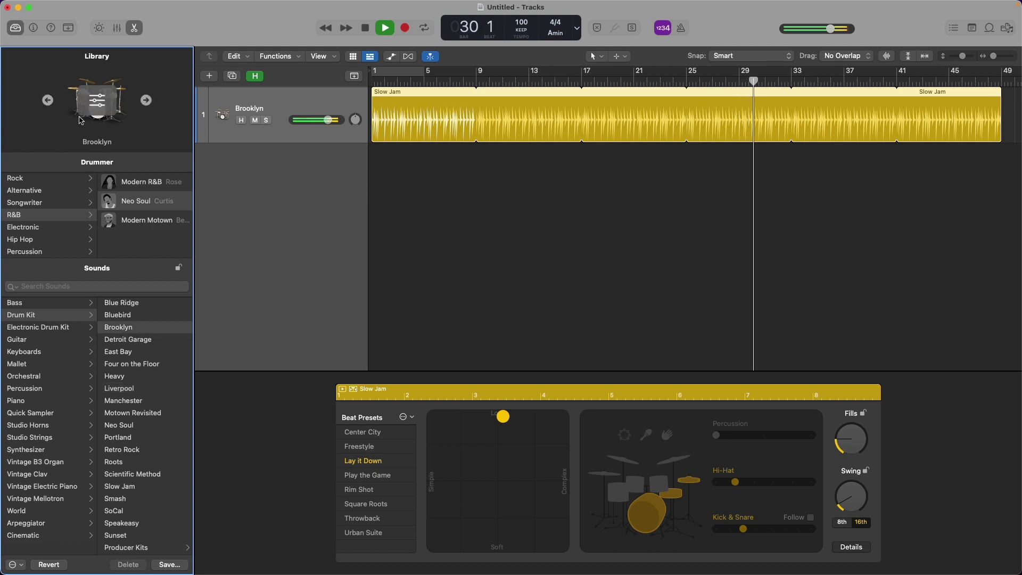
pyautogui.click(147, 101)
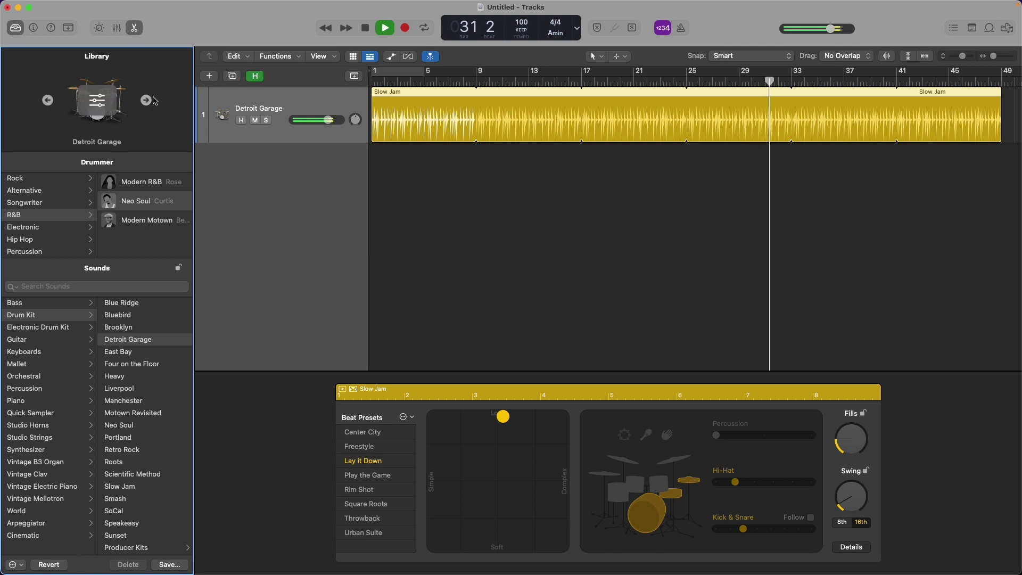
pyautogui.click(146, 100)
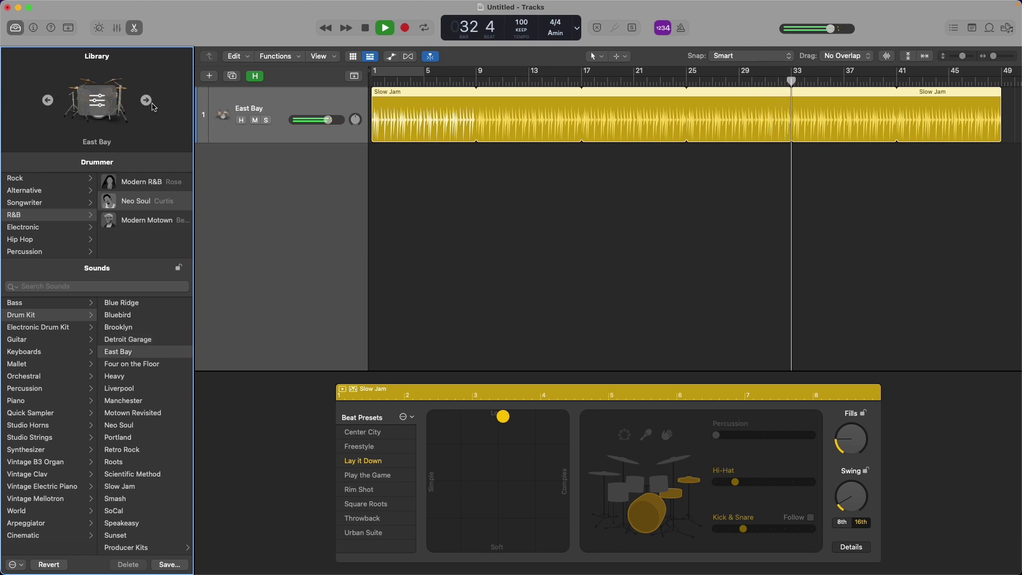
pyautogui.press('Down')
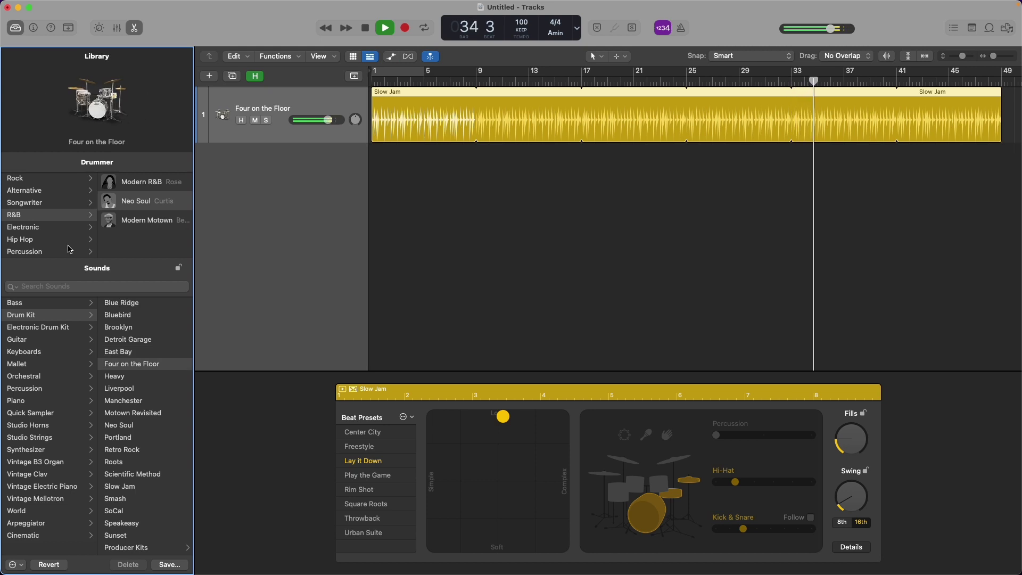
pyautogui.press('space')
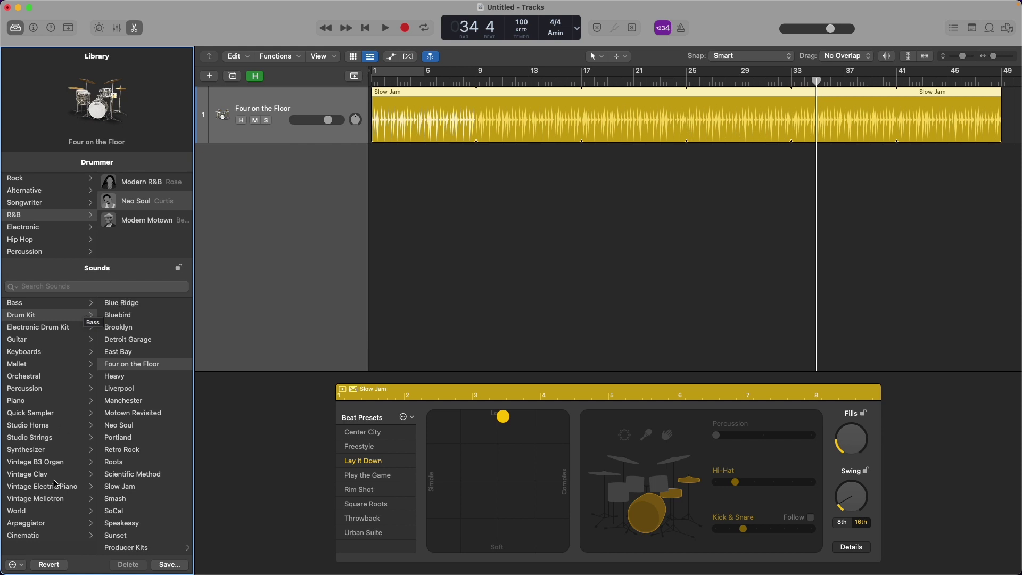
# Step: Browse the Producer Kits, try the Demolition+ kit, and load the Brooklyn+ kit on the drummer track
pyautogui.click(142, 548)
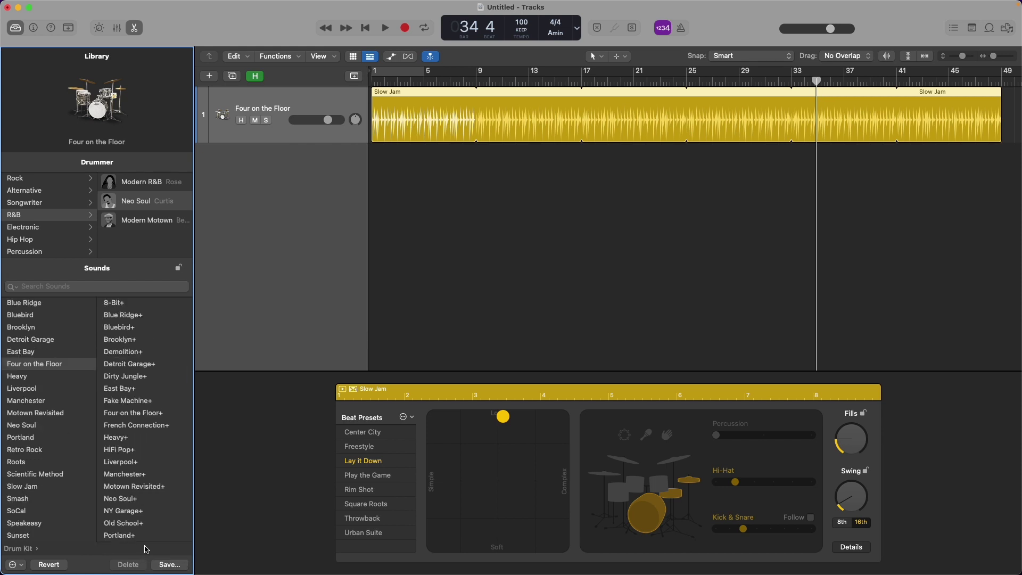
pyautogui.click(123, 351)
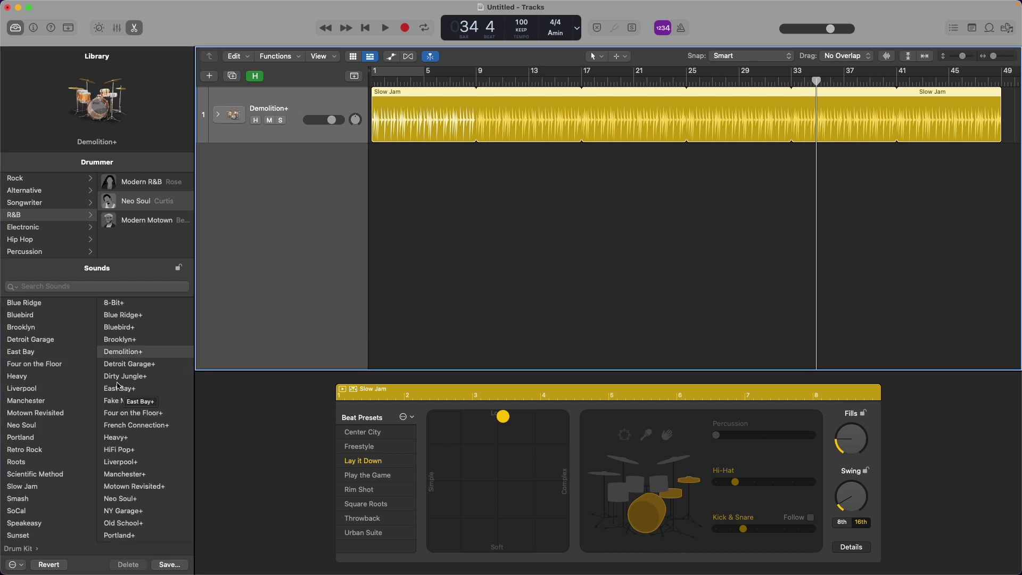
pyautogui.click(116, 345)
pyautogui.click(118, 345)
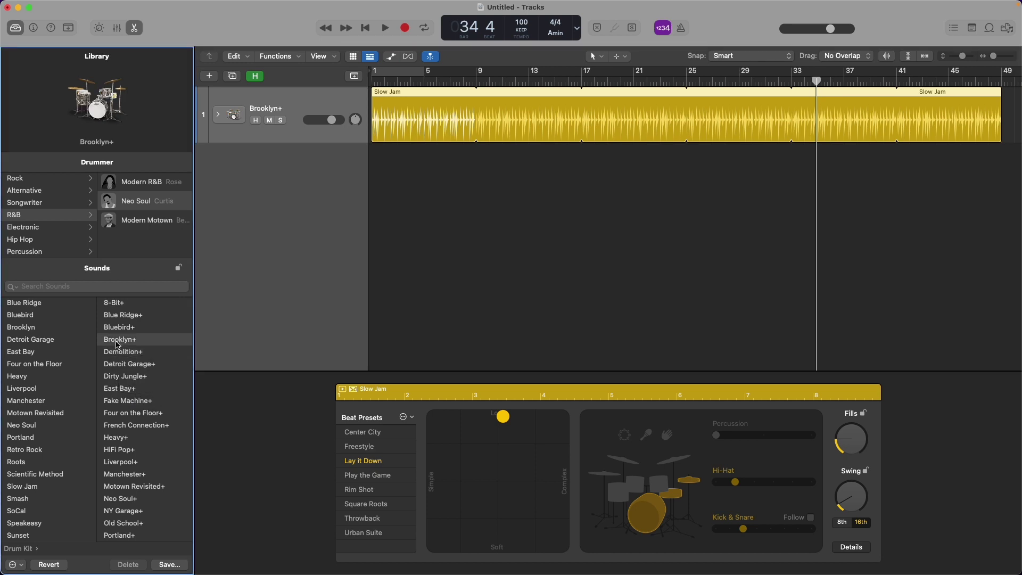
pyautogui.moveTo(67, 97)
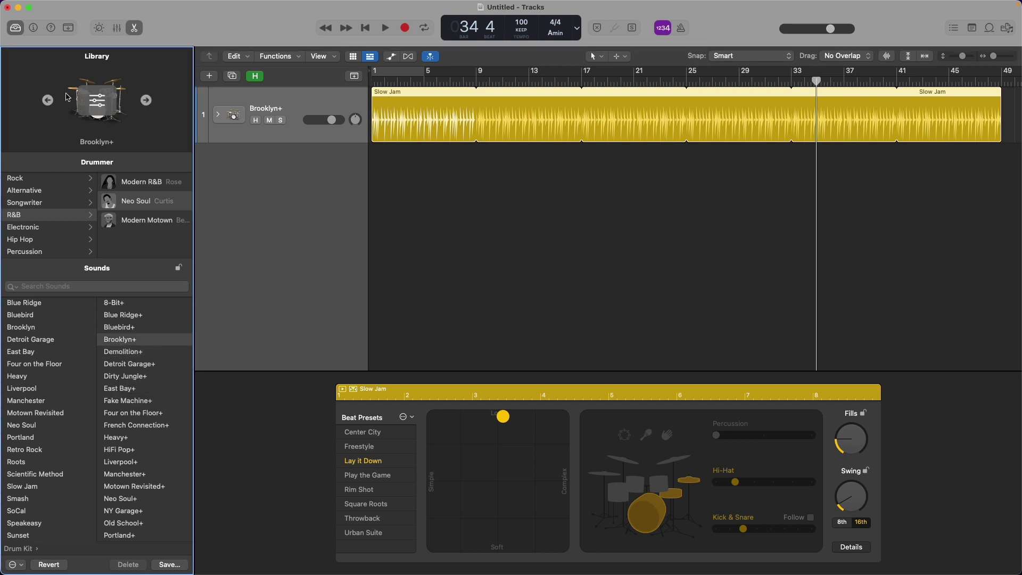
# Step: Expand the Brooklyn+ kit into its individual drum tracks, adjust the Kick In volume during playback, and stop playback
pyautogui.click(218, 115)
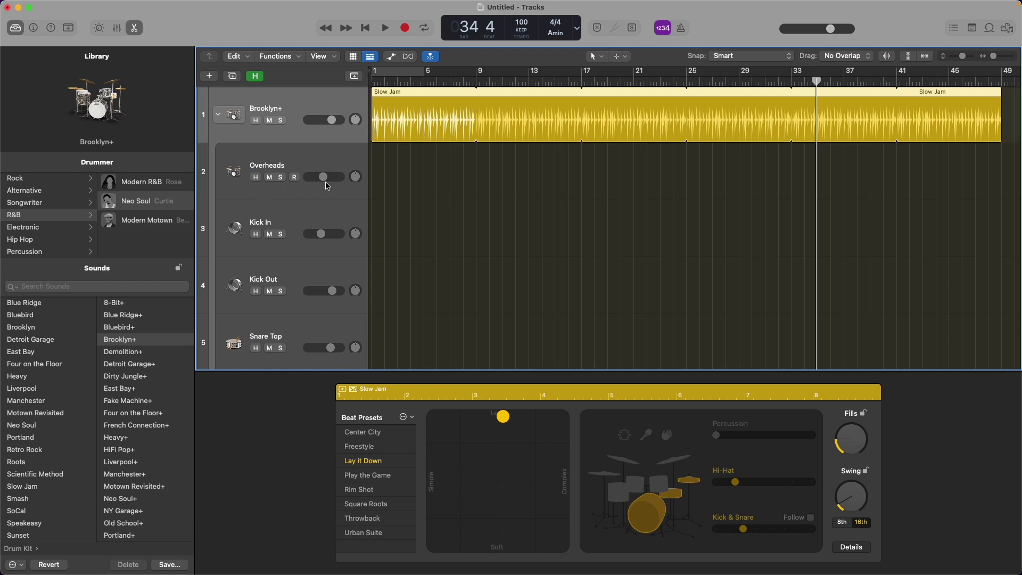
pyautogui.press('space')
pyautogui.moveTo(323, 239)
pyautogui.mouseDown()
pyautogui.moveTo(387, 233)
pyautogui.moveTo(301, 233)
pyautogui.moveTo(322, 233)
pyautogui.mouseUp()
pyautogui.doubleClick(322, 234)
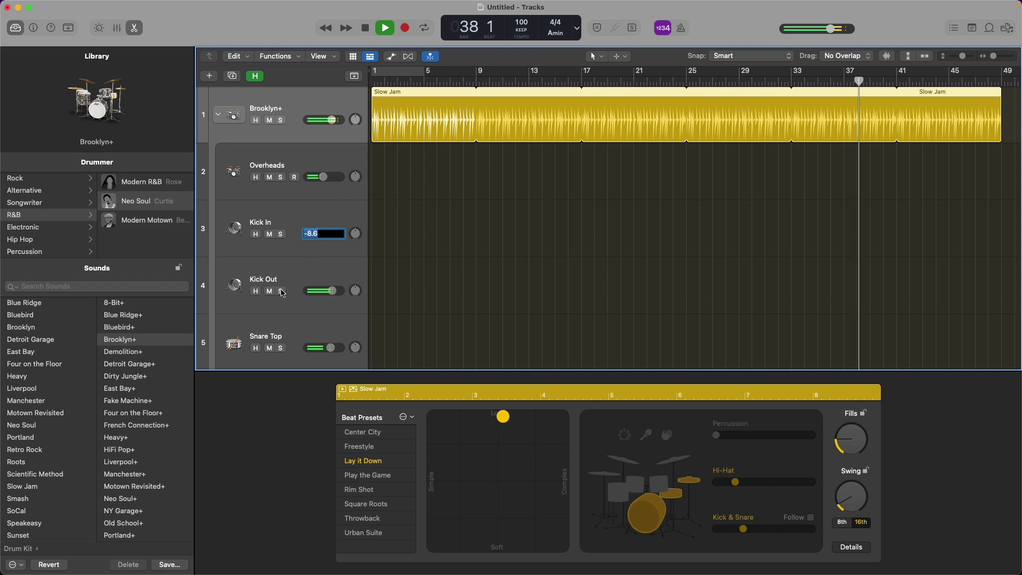
pyautogui.click(336, 263)
pyautogui.click(335, 264)
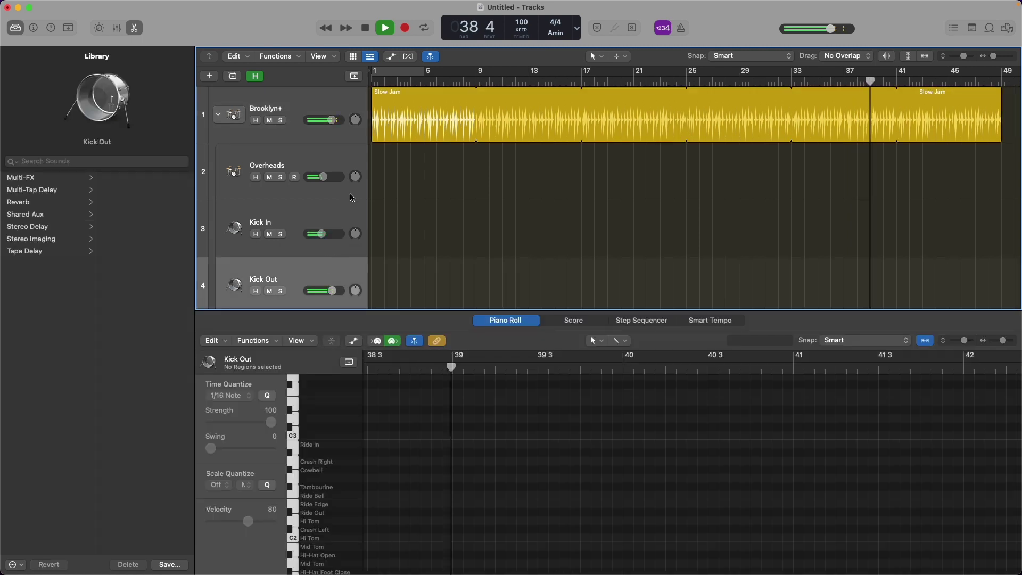
pyautogui.press('space')
pyautogui.press('e')
# Step: Lower the Room A track's volume during playback, stop, and collapse the Brooklyn+ kit back into one track
pyautogui.scroll(-3, 260, 186)
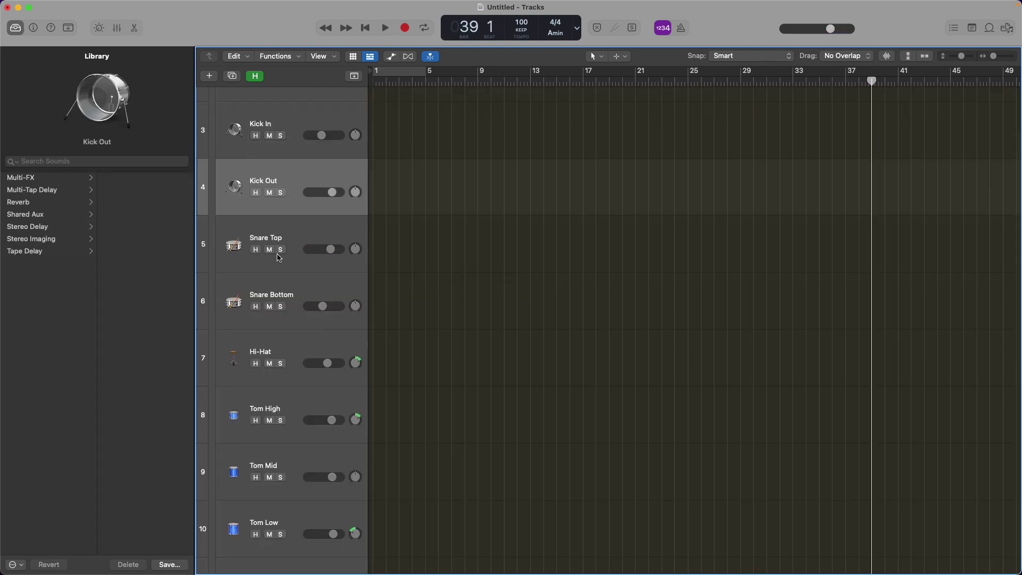
pyautogui.scroll(-5, 279, 258)
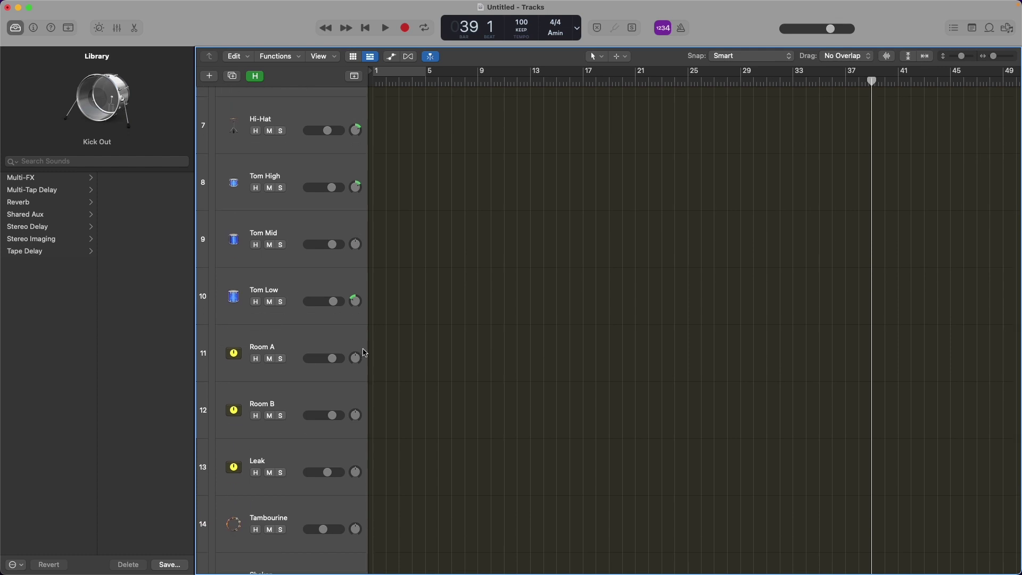
pyautogui.press('space')
pyautogui.moveTo(332, 359); pyautogui.dragTo(310, 359)
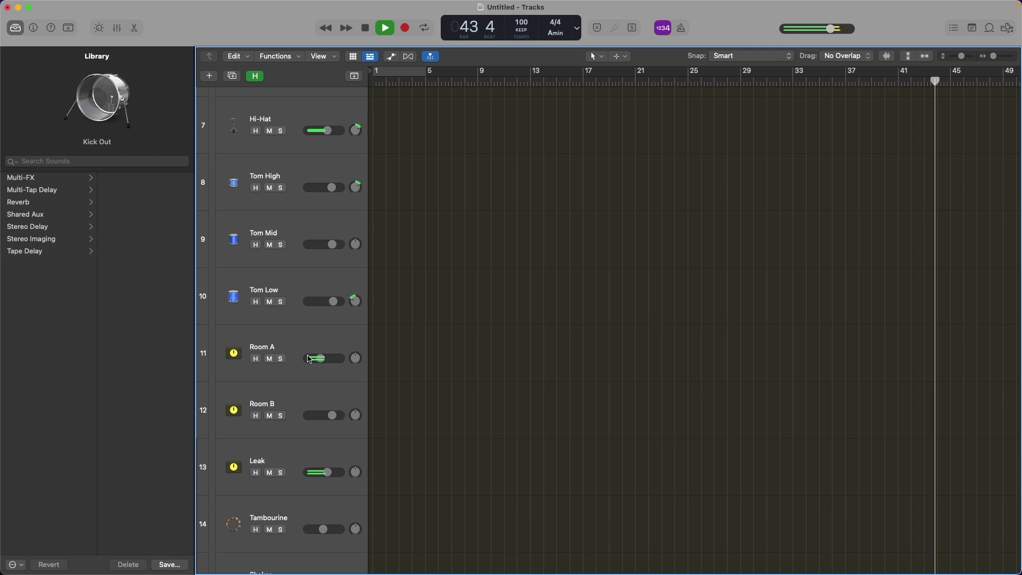
pyautogui.press('space')
pyautogui.scroll(6, 306, 233)
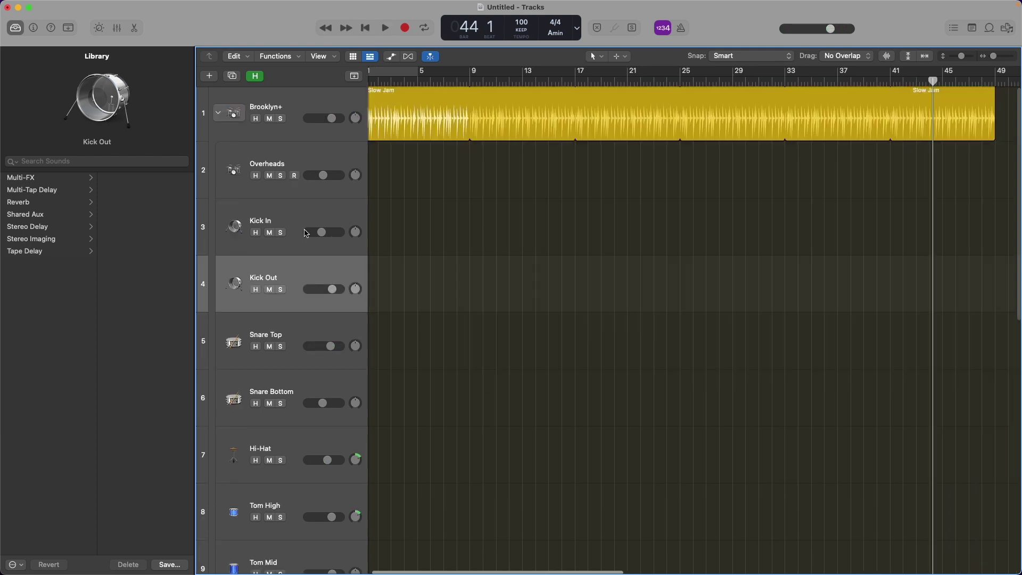
pyautogui.click(218, 114)
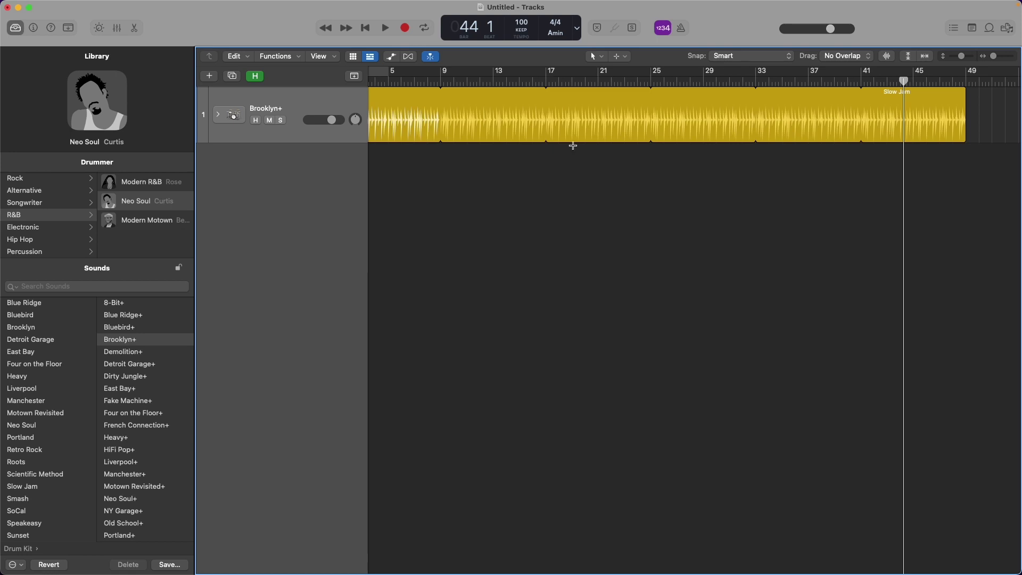
# Step: Examine the drum region at different horizontal and vertical zoom levels
pyautogui.press('super+Left')
pyautogui.press('super+Left')
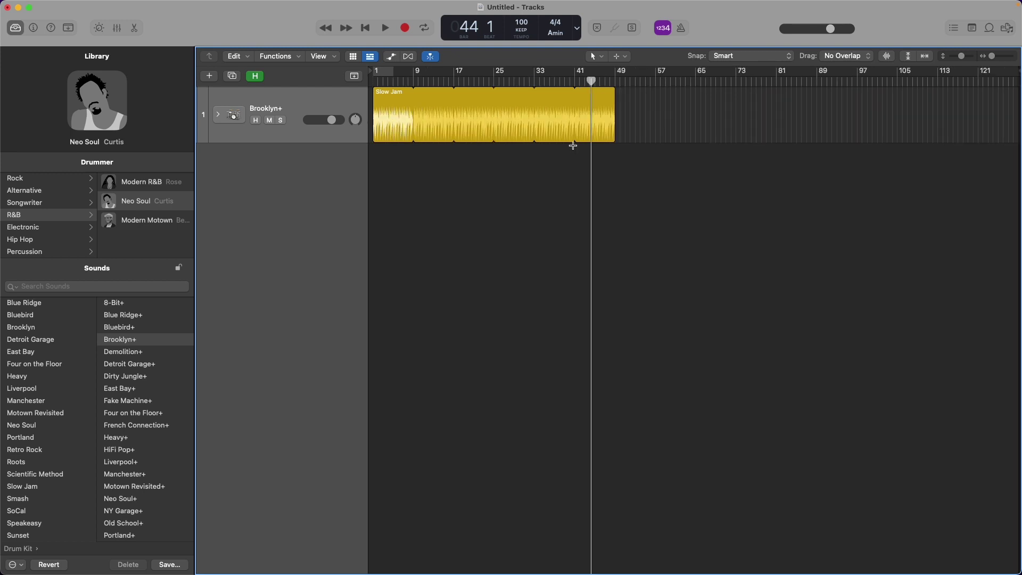
pyautogui.press('super+Right')
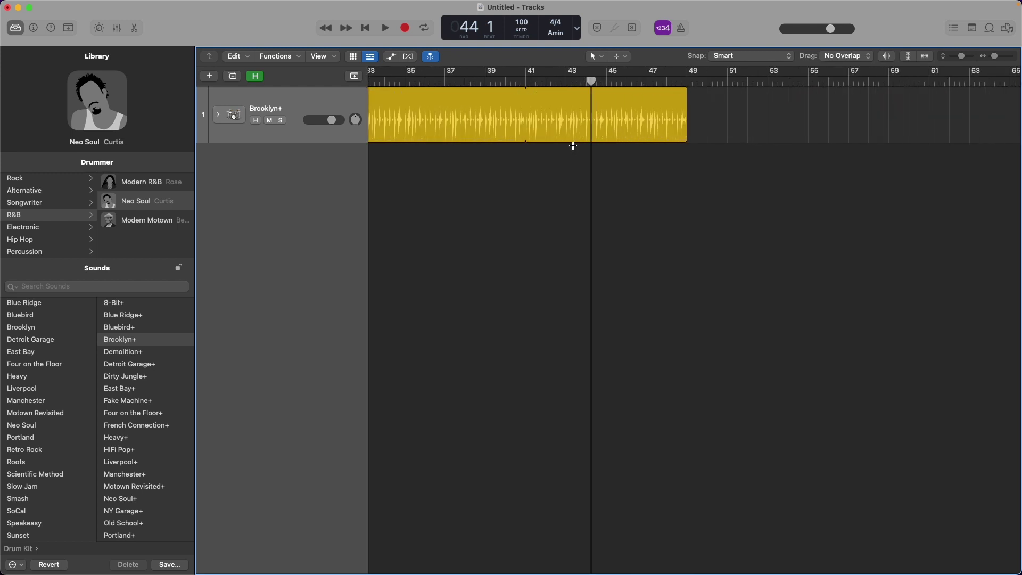
pyautogui.press('super+Left')
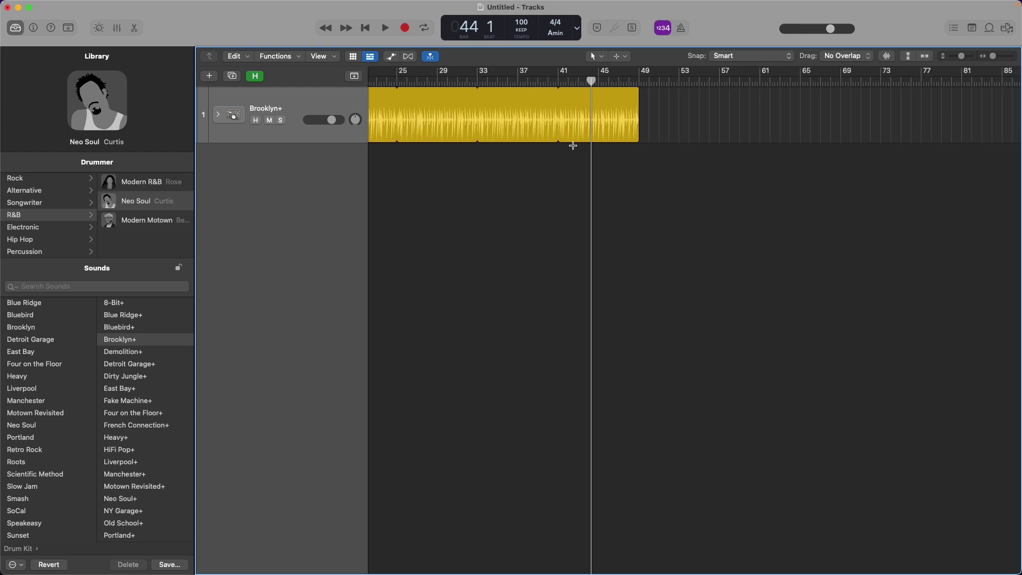
pyautogui.press('super+Down')
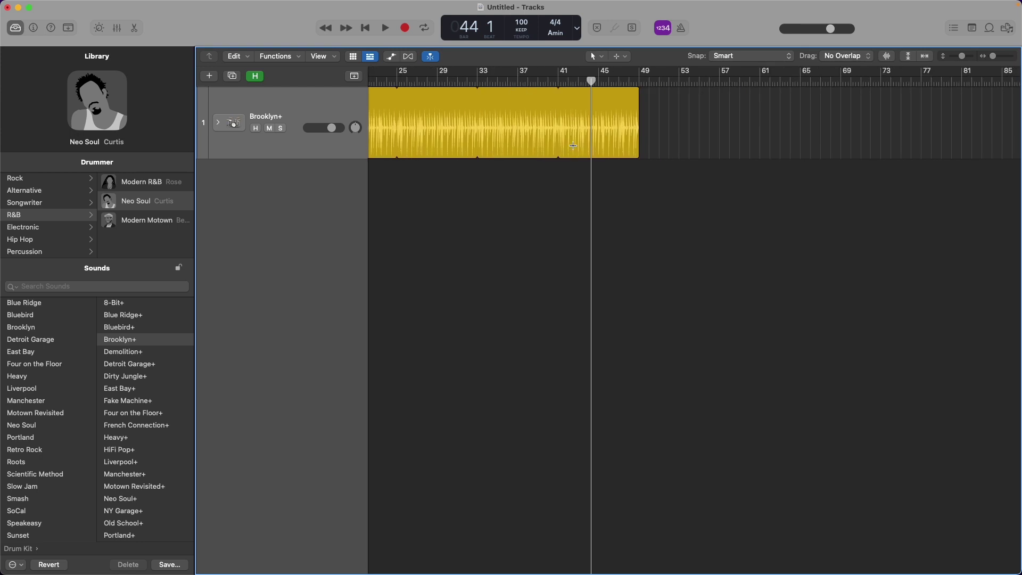
pyautogui.press('super+Down')
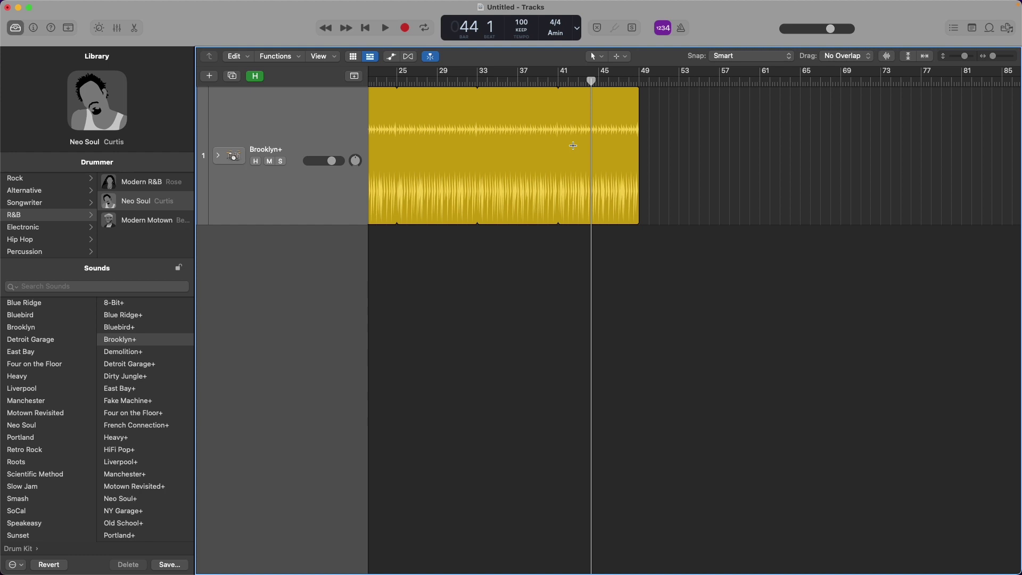
pyautogui.press('super+Up')
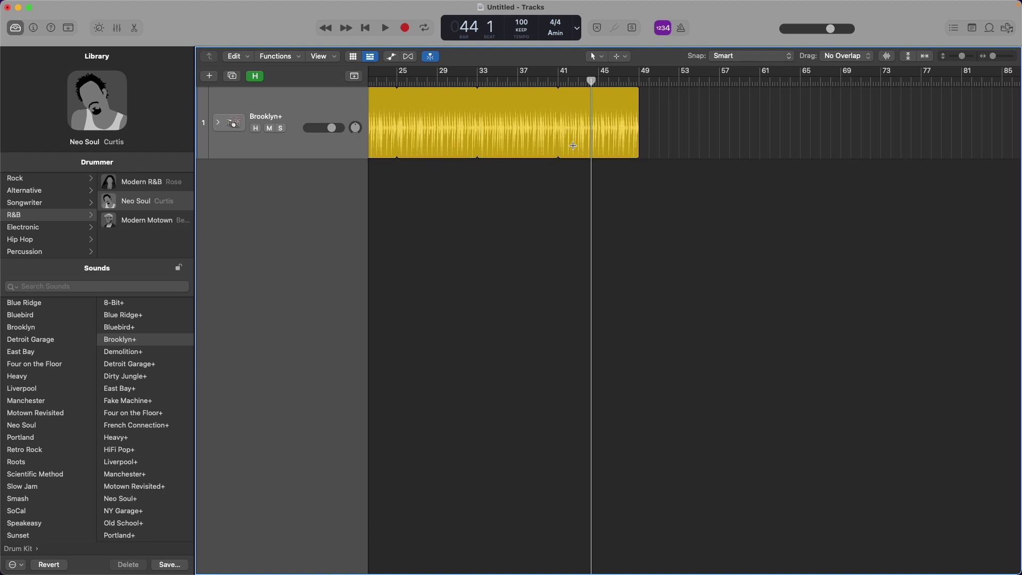
pyautogui.press('super+Up')
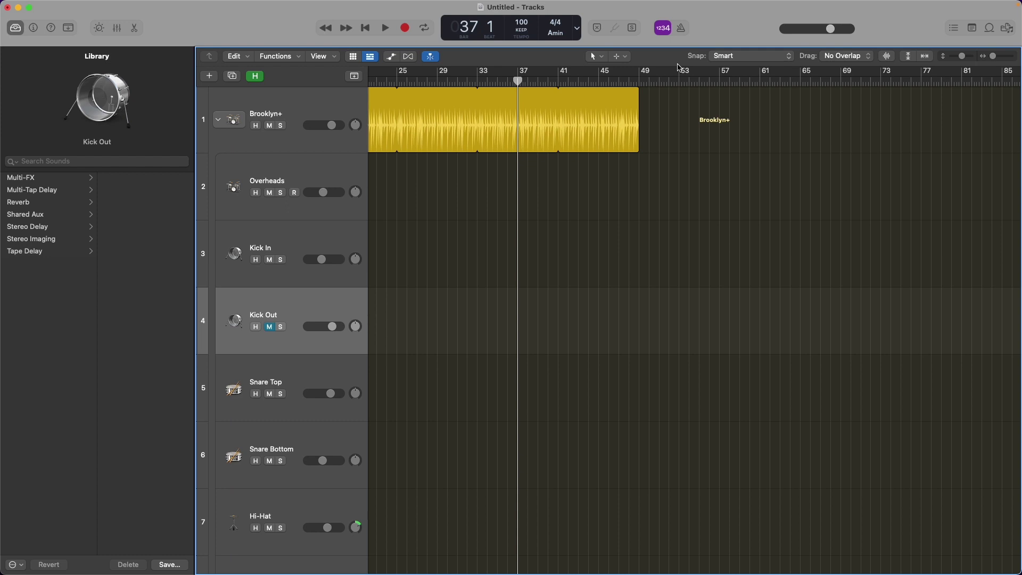
# Step: Create a marker named Chorus at bar 37 and paste a copy of the Slow Jam region there
pyautogui.hotkey('alt', "'")
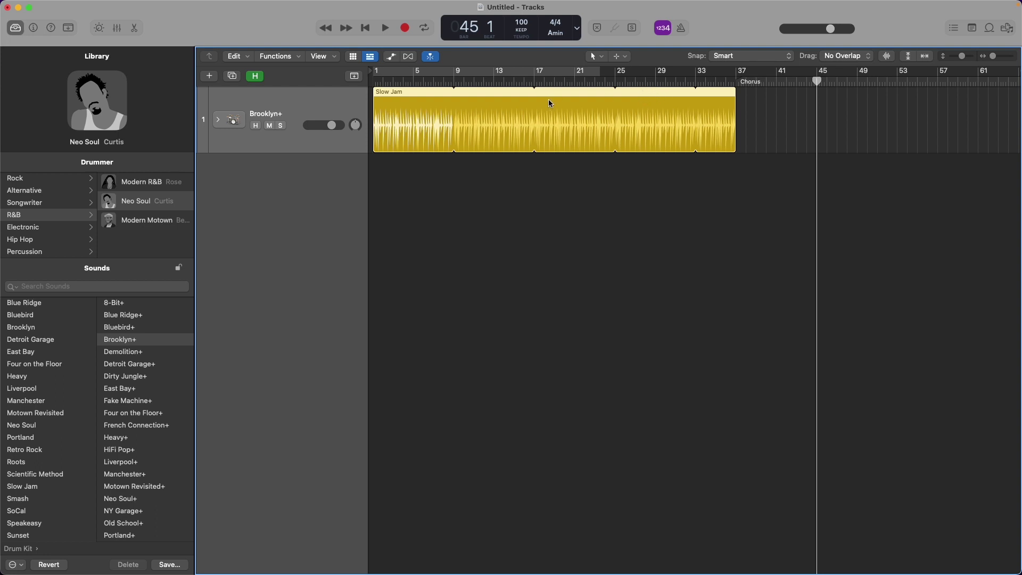
pyautogui.press('super+d')
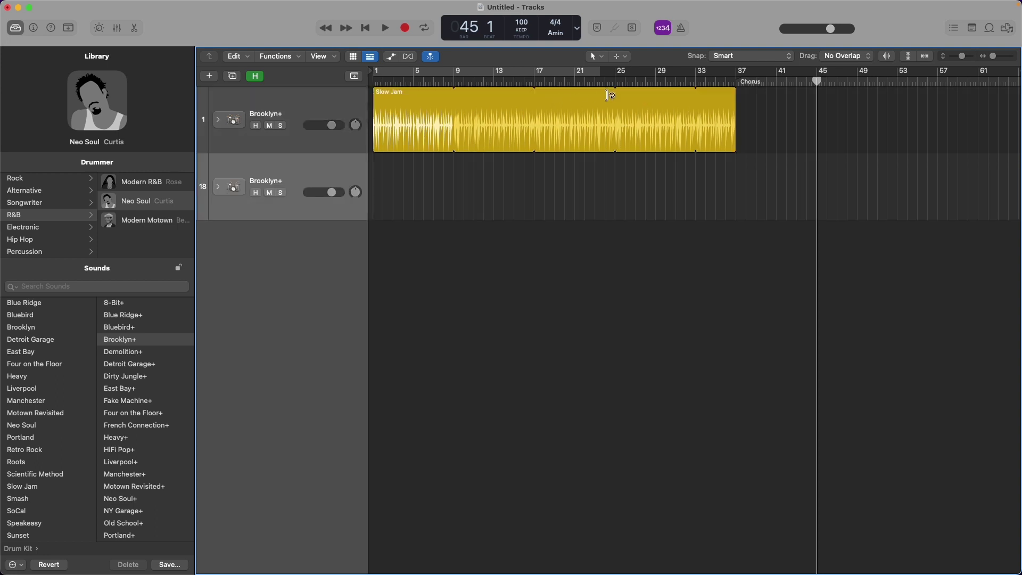
pyautogui.press('super+z')
pyautogui.click(737, 81)
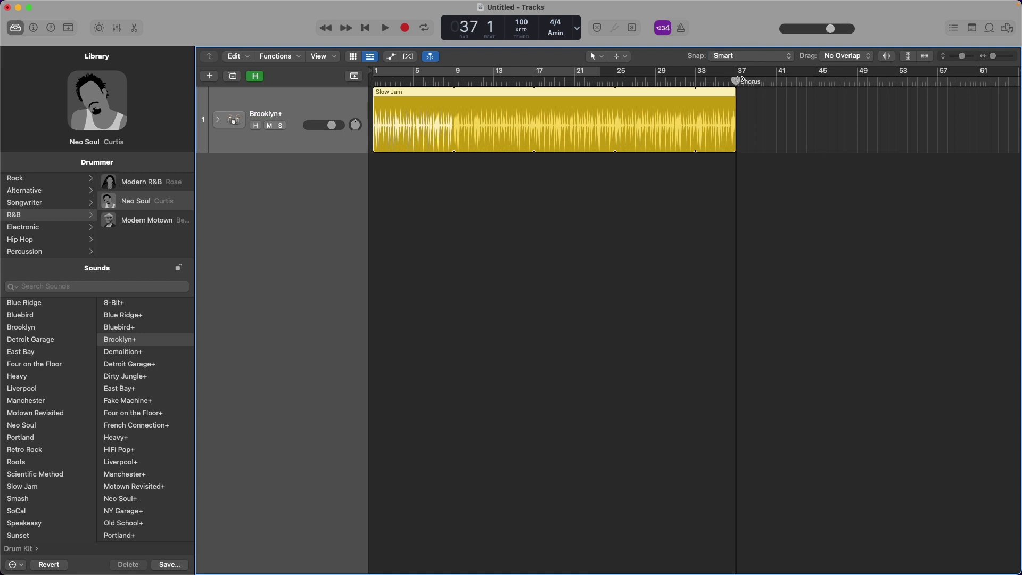
pyautogui.press('super+v')
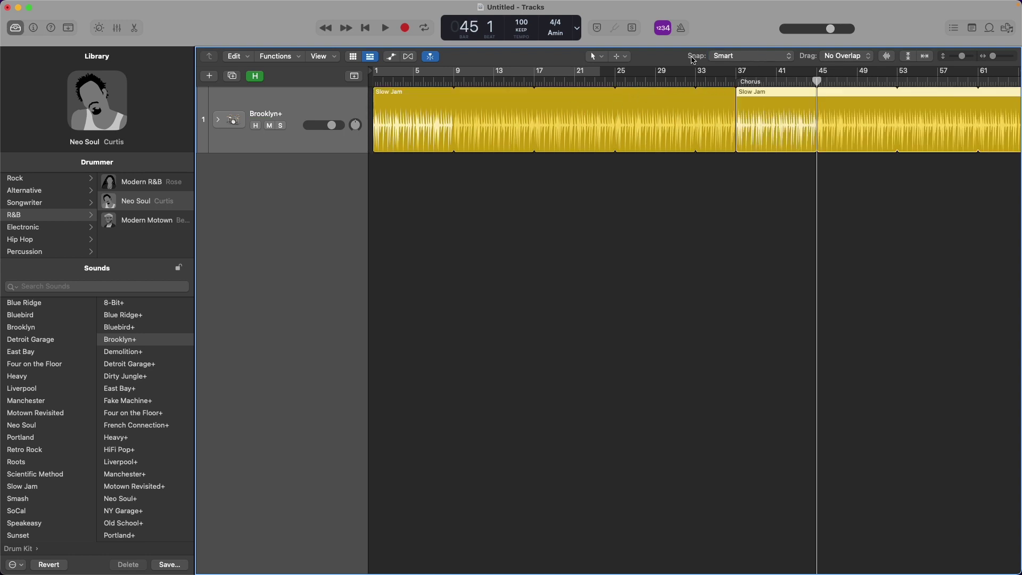
# Step: In the chorus region's Drummer Editor, raise the Kick & Snare complexity and switch the hi-hat to cymbals, variation 3, during playback
pyautogui.doubleClick(773, 103)
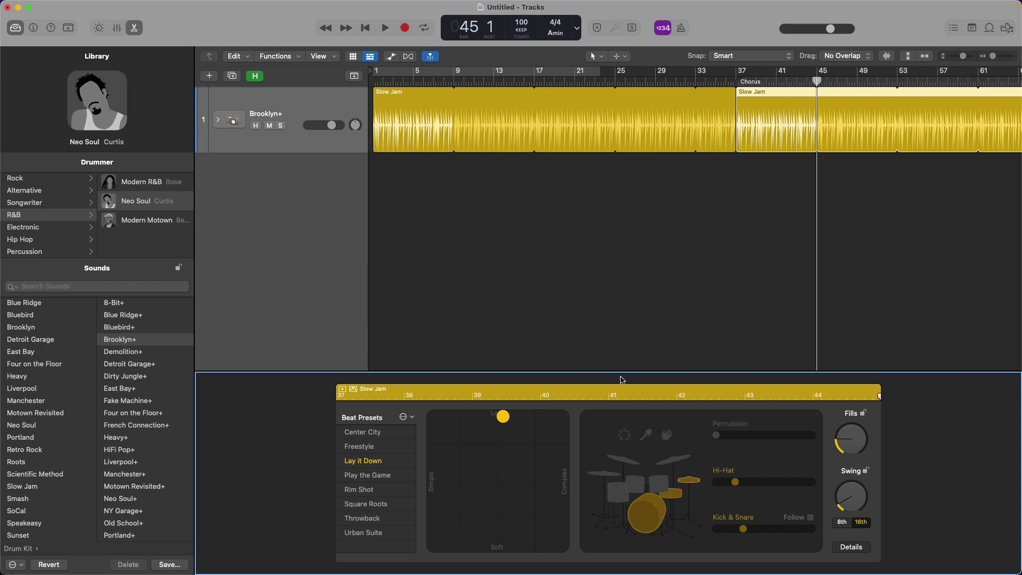
pyautogui.doubleClick(777, 81)
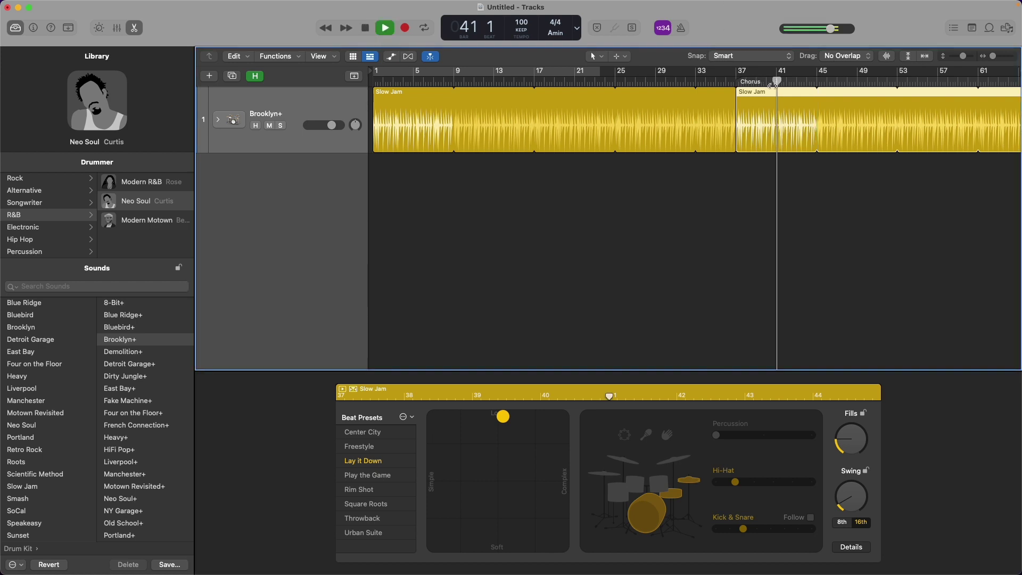
pyautogui.click(757, 529)
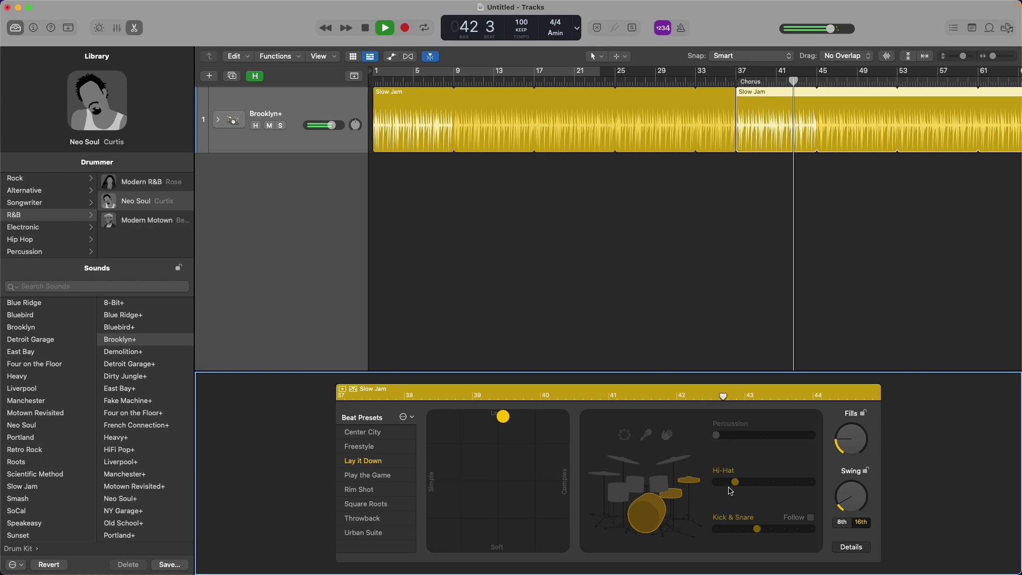
pyautogui.click(752, 482)
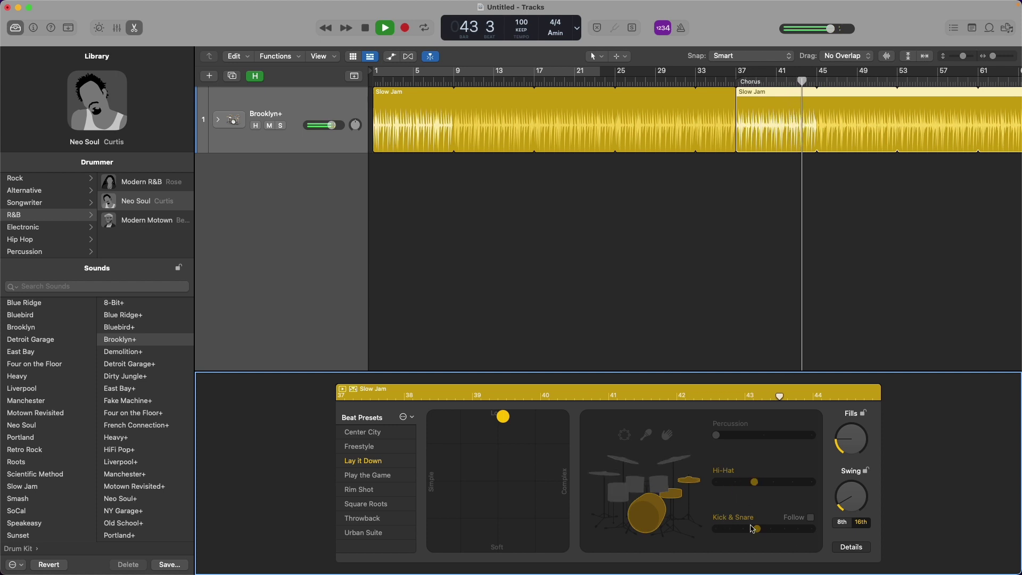
pyautogui.click(770, 530)
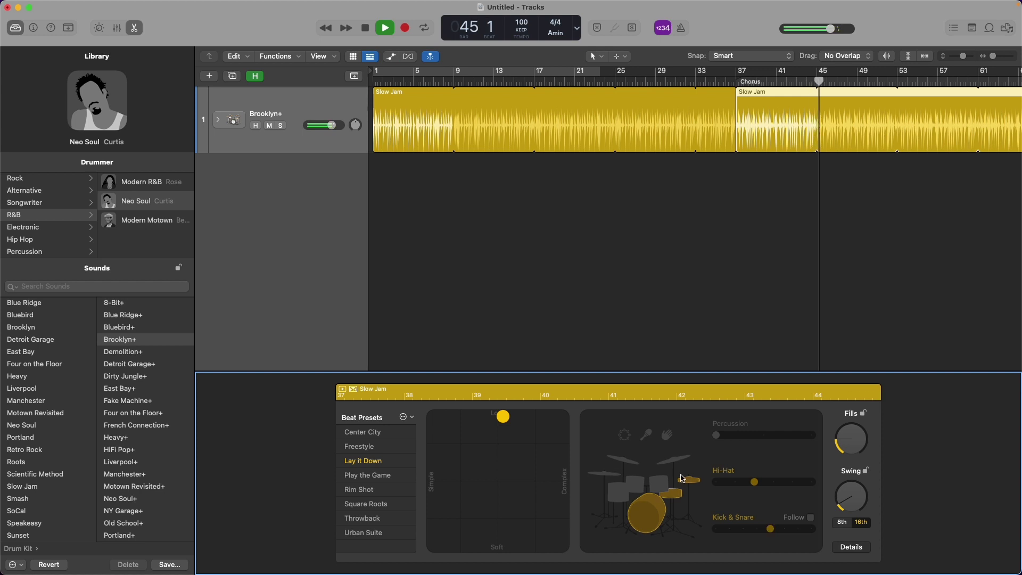
pyautogui.click(611, 474)
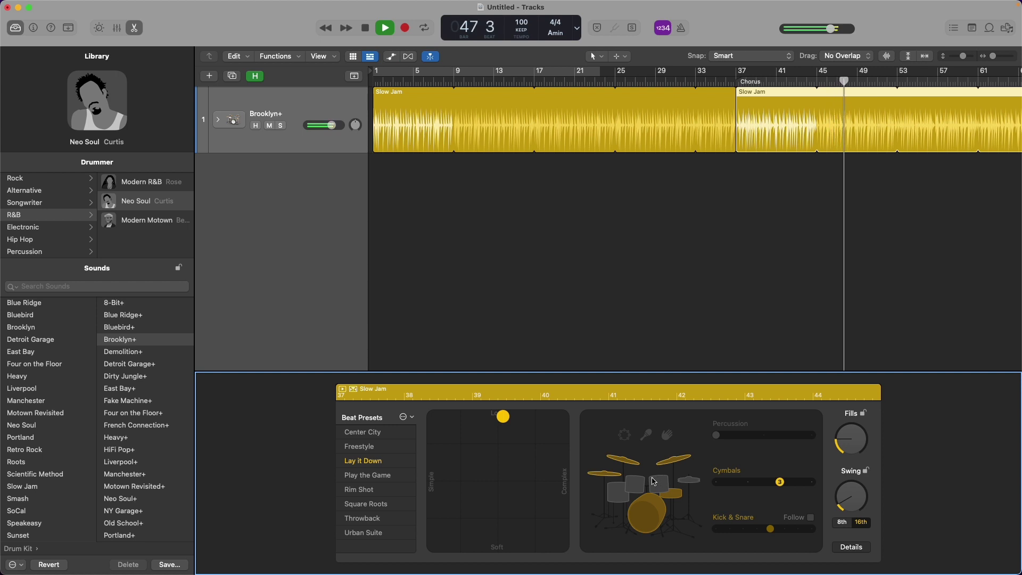
pyautogui.press('space')
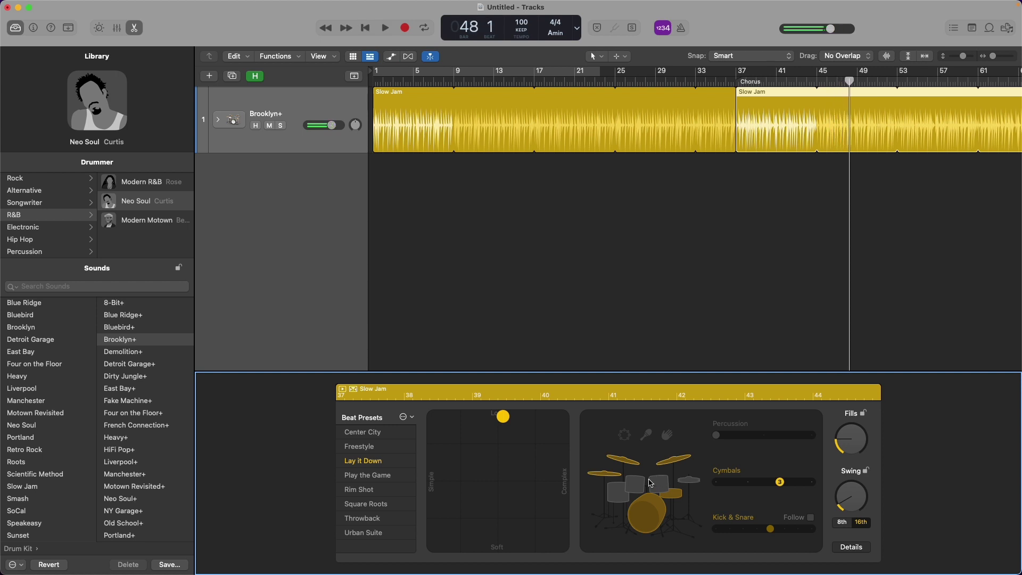
# Step: Play the transition from the first region into the chorus region, and stop playback
pyautogui.doubleClick(641, 80)
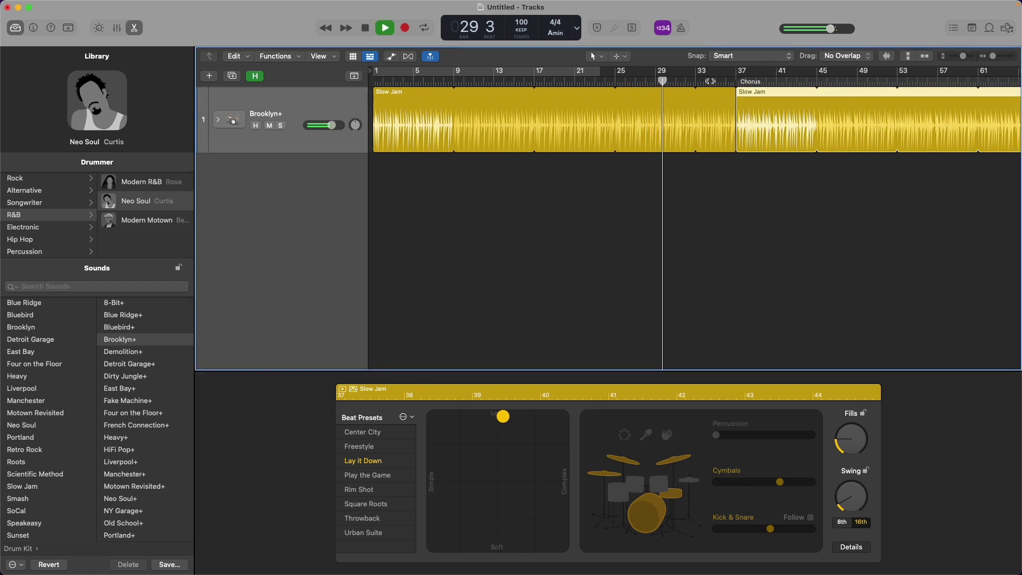
pyautogui.click(725, 81)
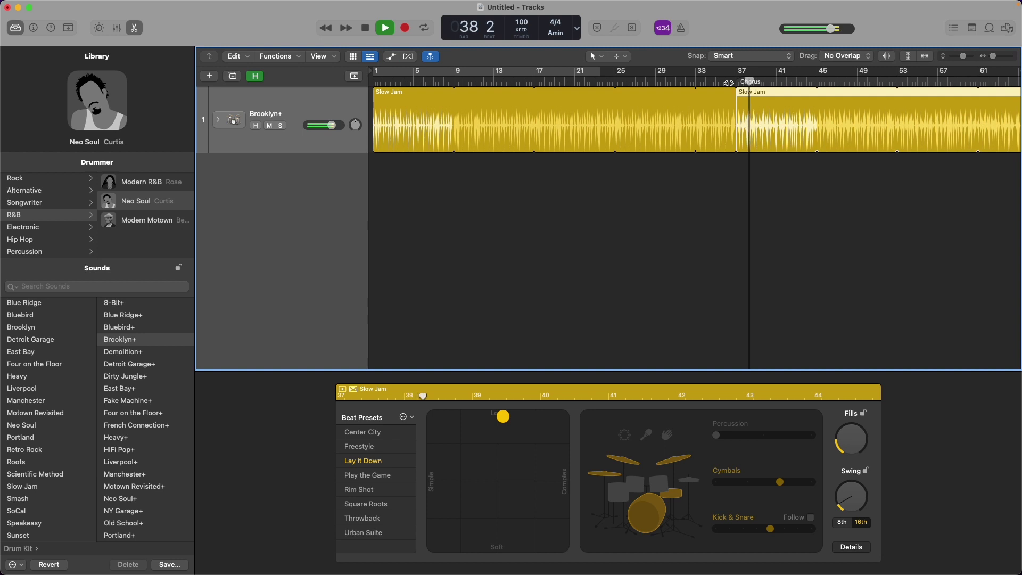
pyautogui.press('space')
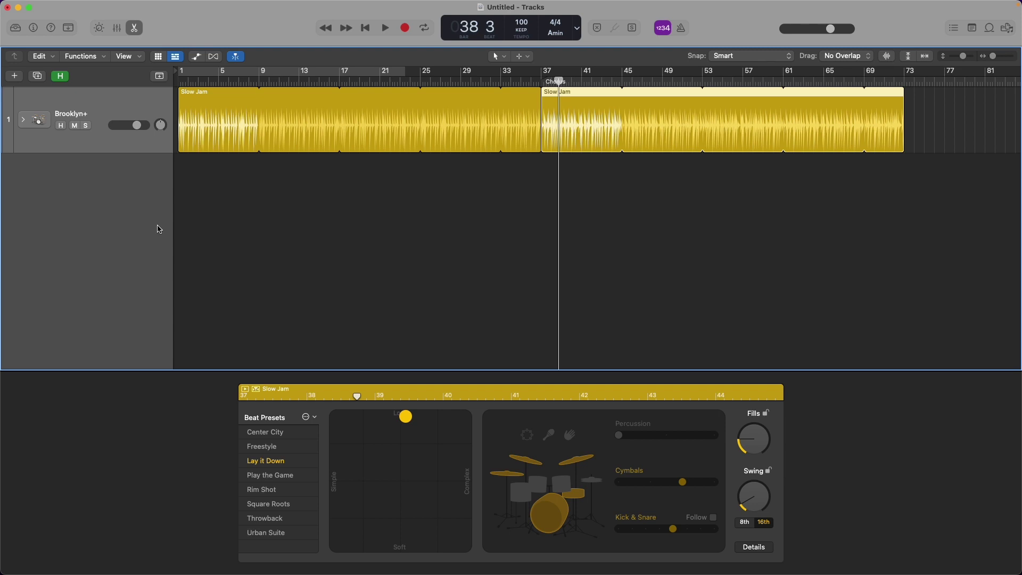
pyautogui.press('space')
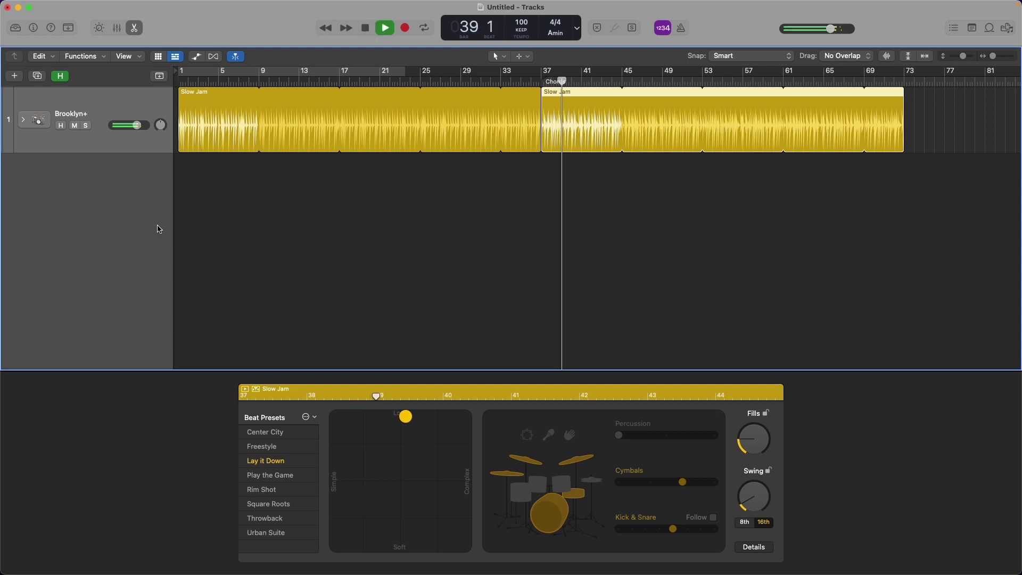
pyautogui.press('space')
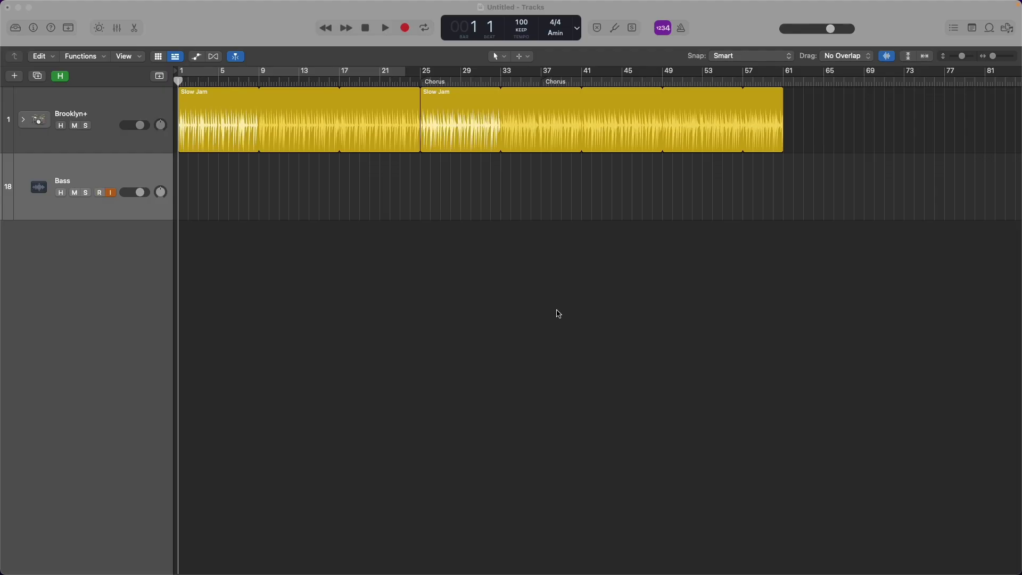
# Step: Add one audio track with Input 1 as its audio input and Output 1 + 2 as its output
pyautogui.click(15, 76)
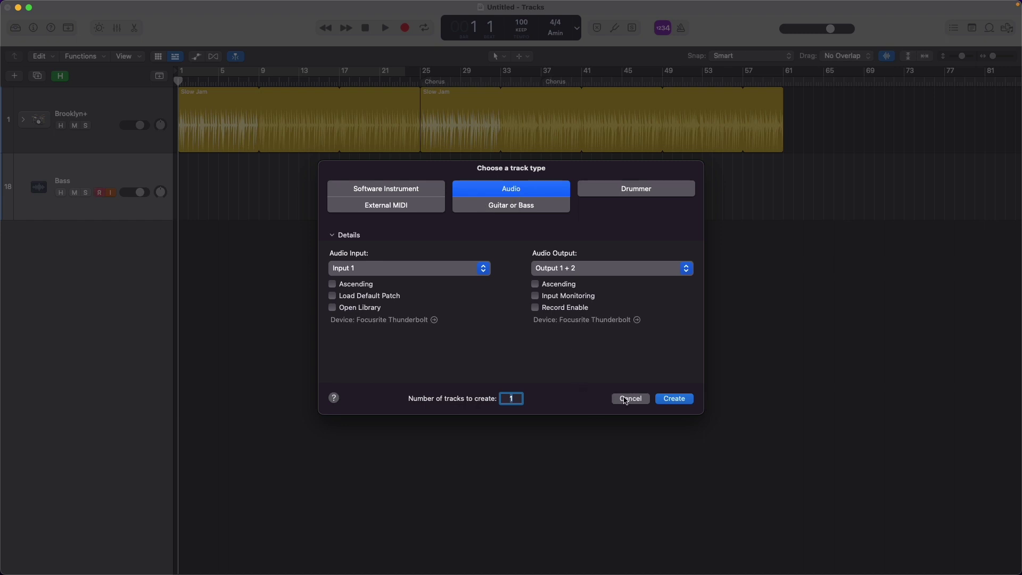
pyautogui.click(671, 398)
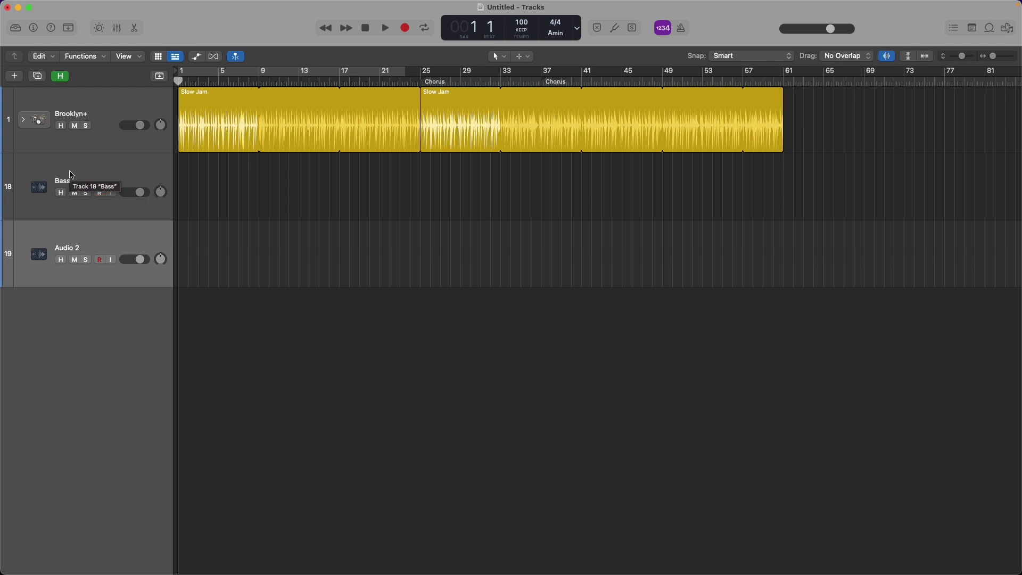
# Step: Show the Mixer and assign Input 1 as the input of the Bass channel strip
pyautogui.press('x')
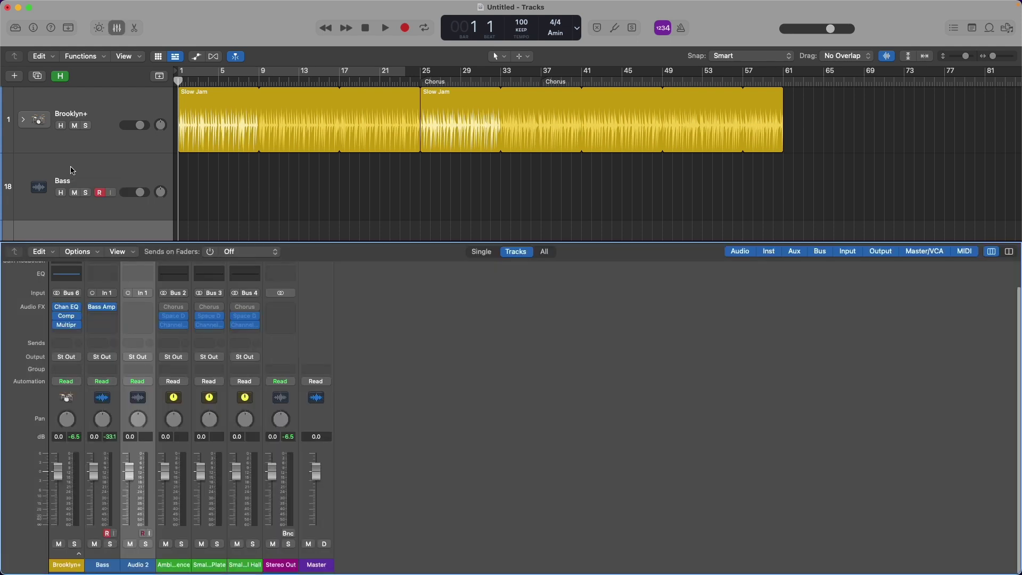
pyautogui.click(104, 568)
pyautogui.scroll(5, 80, 285)
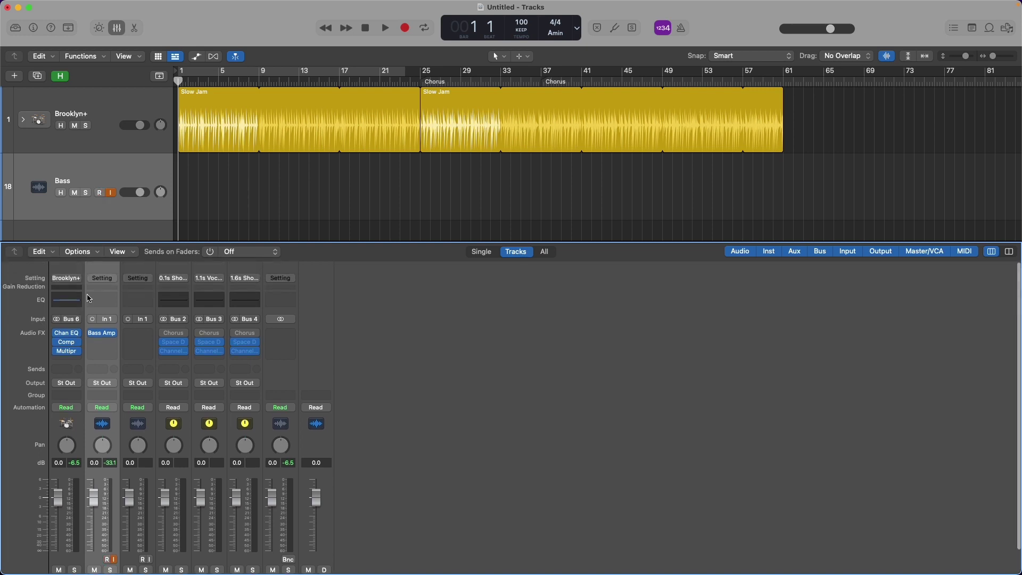
pyautogui.click(110, 321)
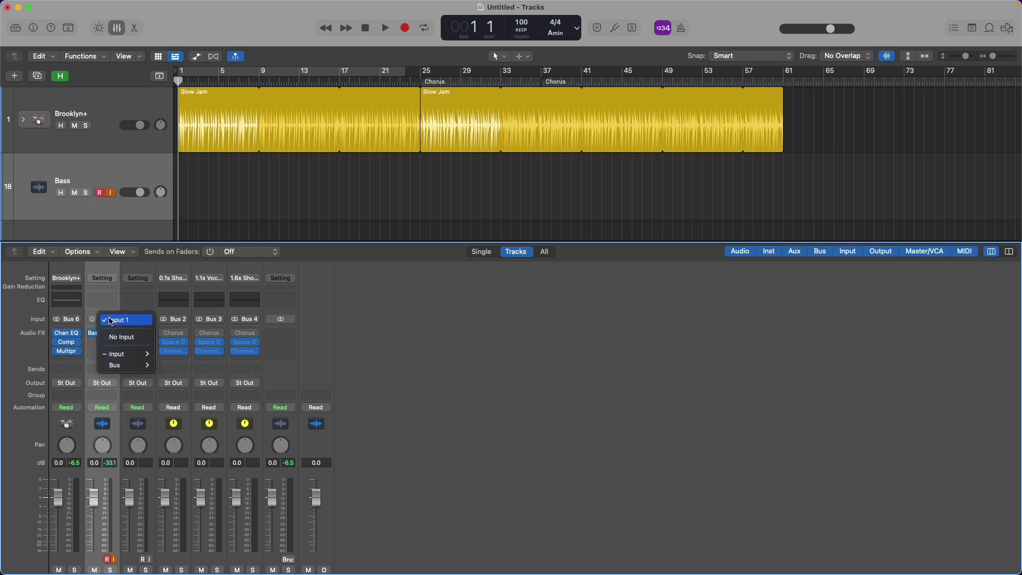
pyautogui.moveTo(133, 354)
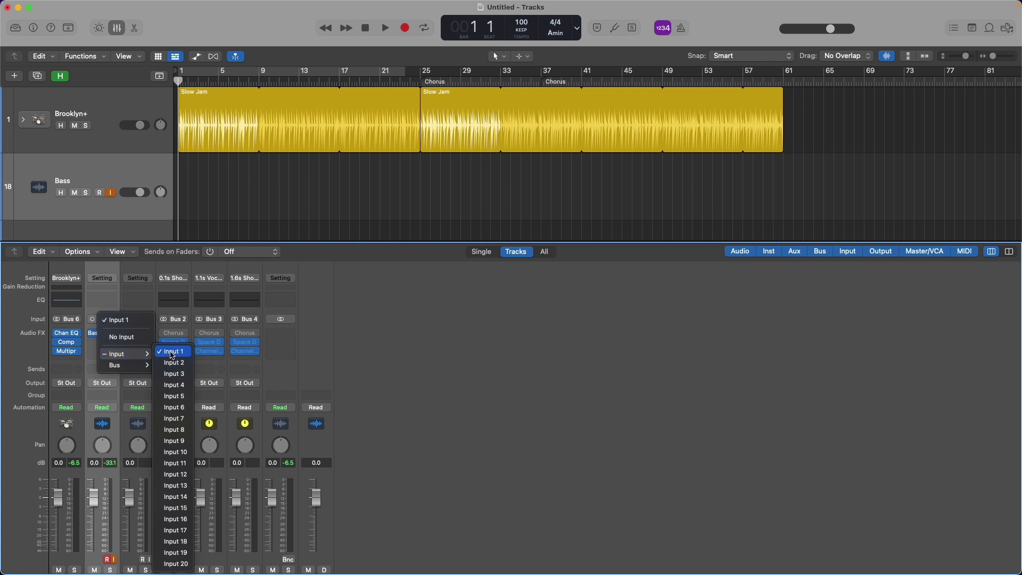
pyautogui.moveTo(127, 372)
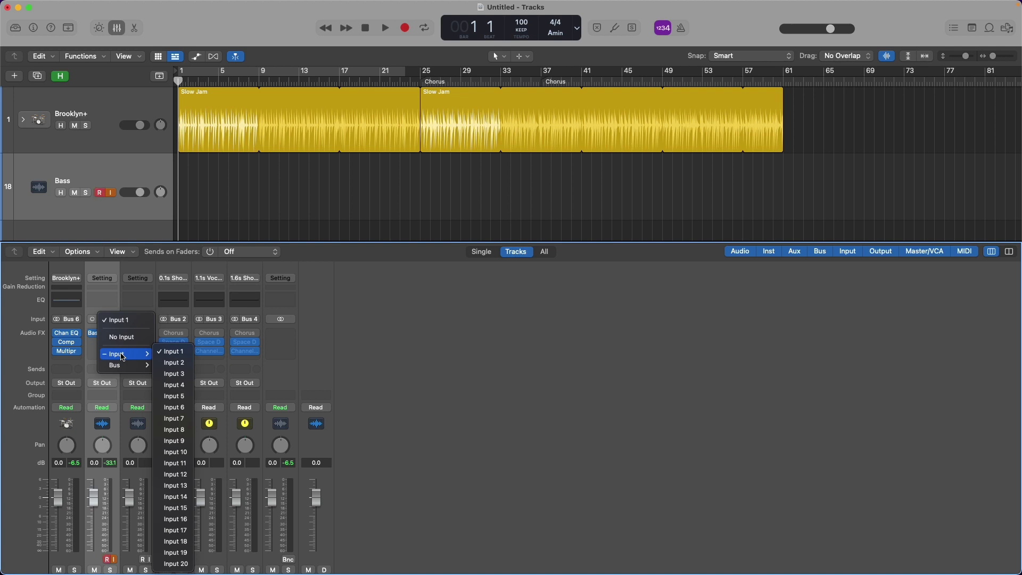
pyautogui.click(175, 356)
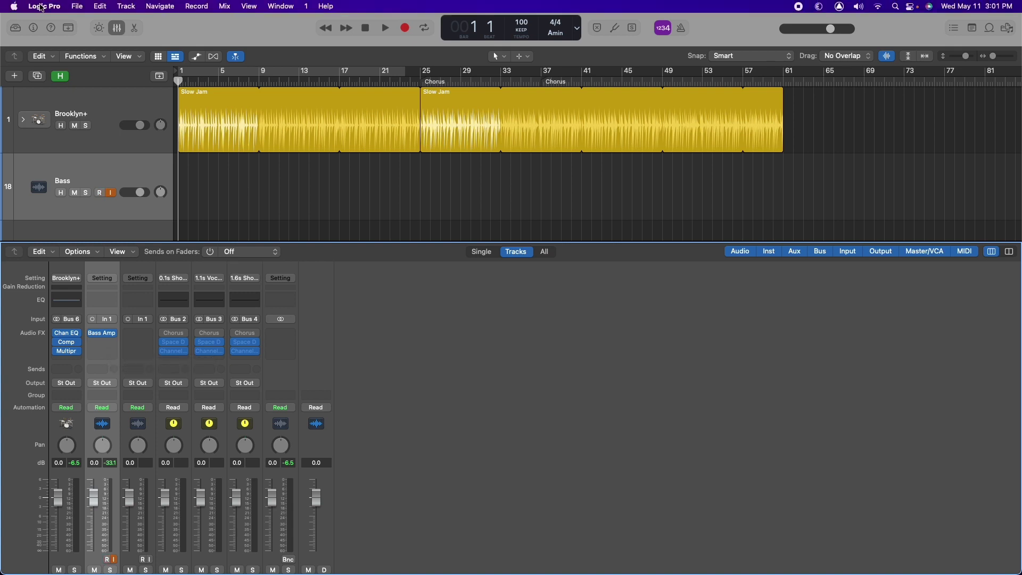
# Step: Open the audio device preferences
pyautogui.click(43, 6)
pyautogui.moveTo(74, 6)
pyautogui.moveTo(44, 6)
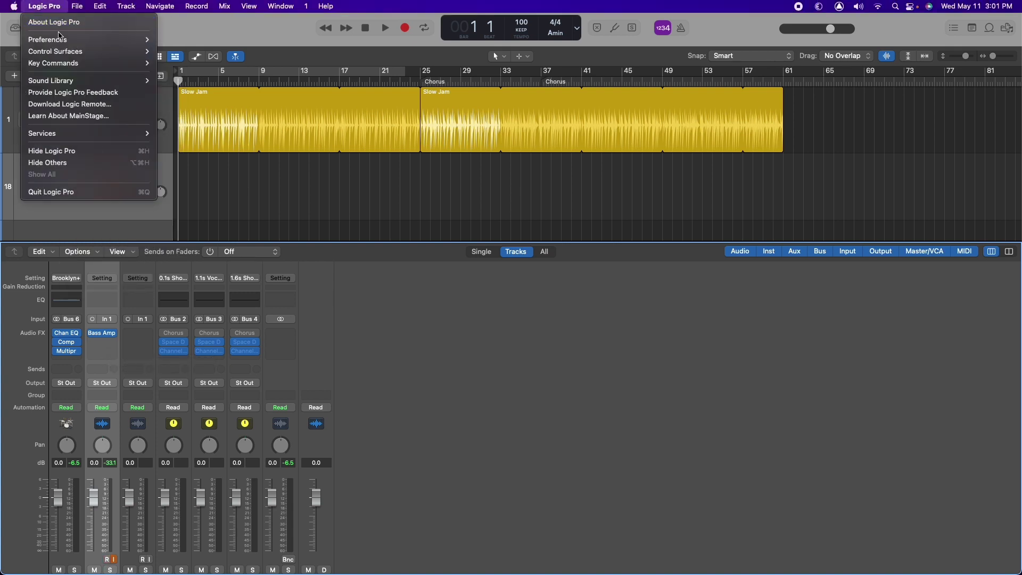
pyautogui.moveTo(59, 38)
pyautogui.click(162, 51)
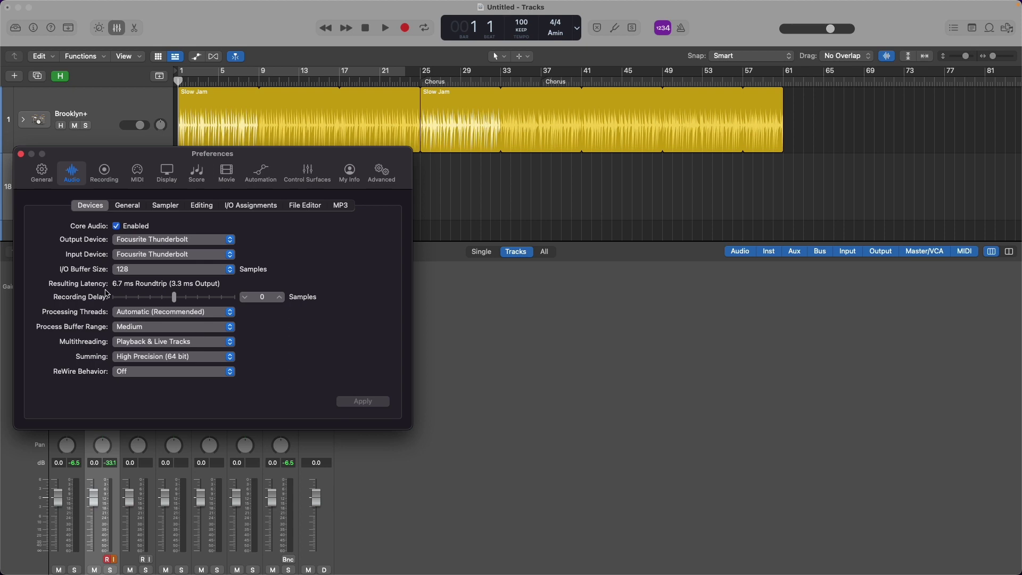
# Step: Set the I/O buffer size to 1024 samples and check the resulting latency
pyautogui.click(135, 272)
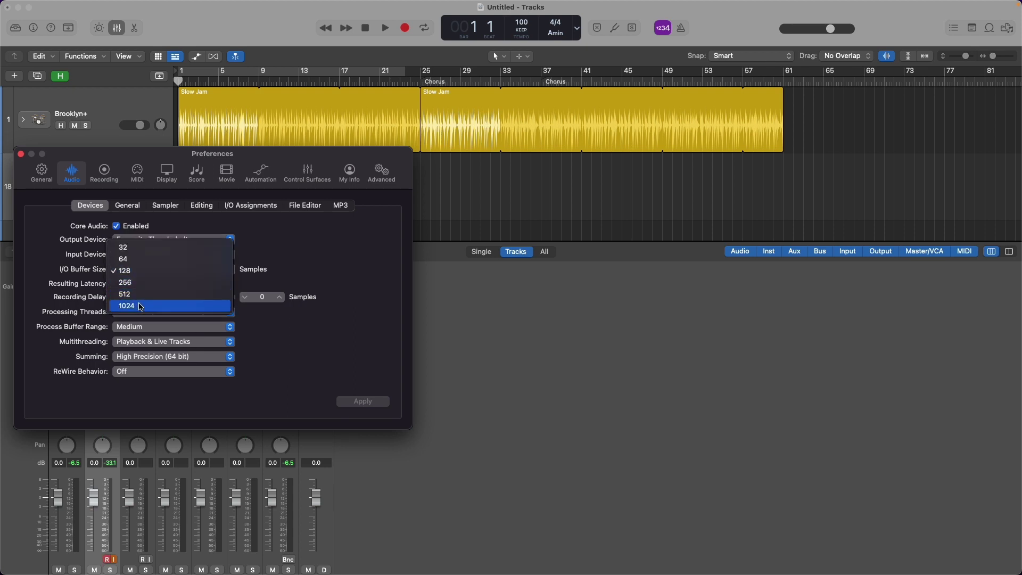
pyautogui.click(141, 306)
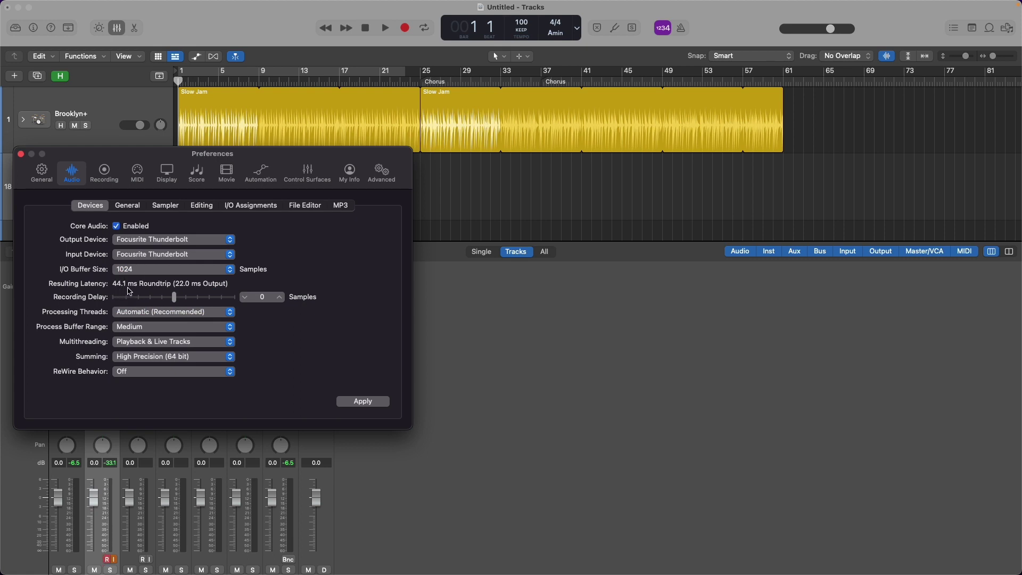
pyautogui.moveTo(162, 288)
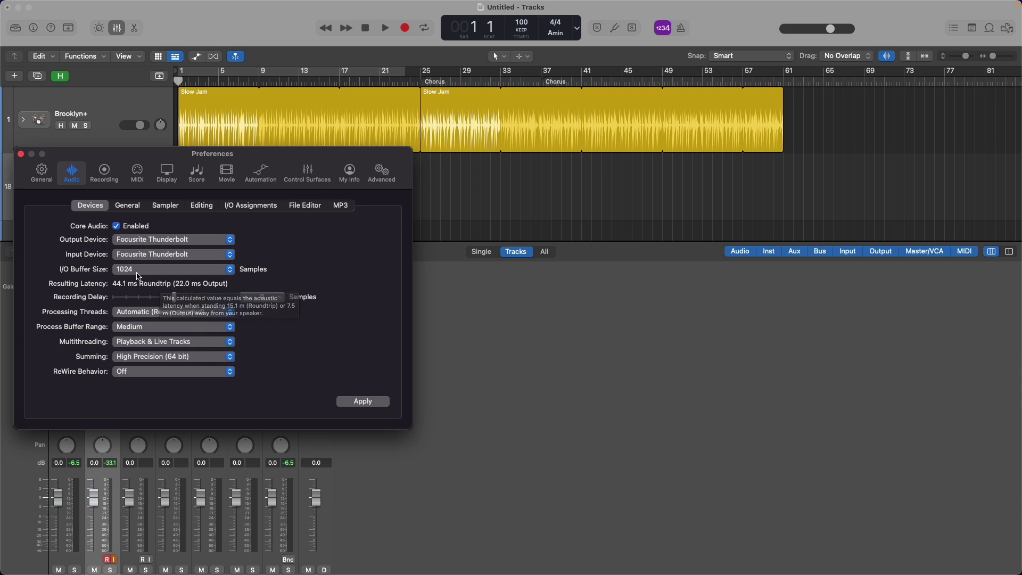
# Step: Set the I/O buffer size to 128 samples with Focusrite Thunderbolt as output device, apply the settings and close the preferences
pyautogui.click(140, 274)
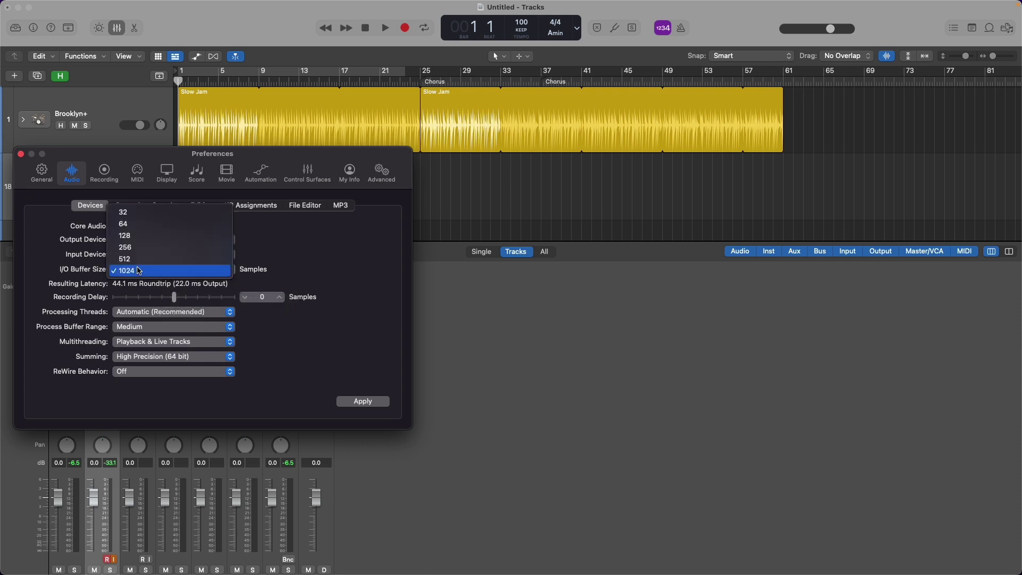
pyautogui.click(136, 239)
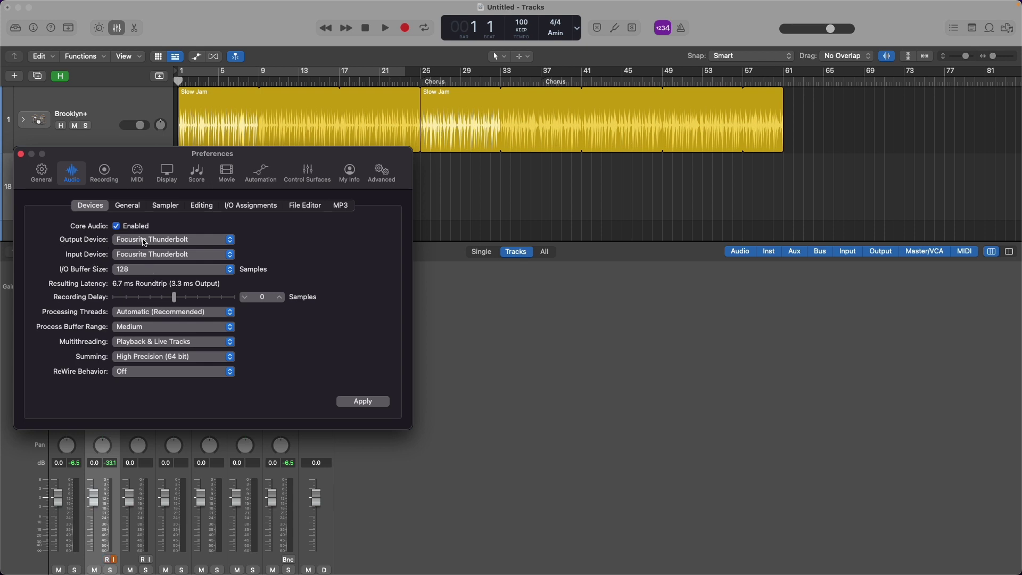
pyautogui.click(149, 241)
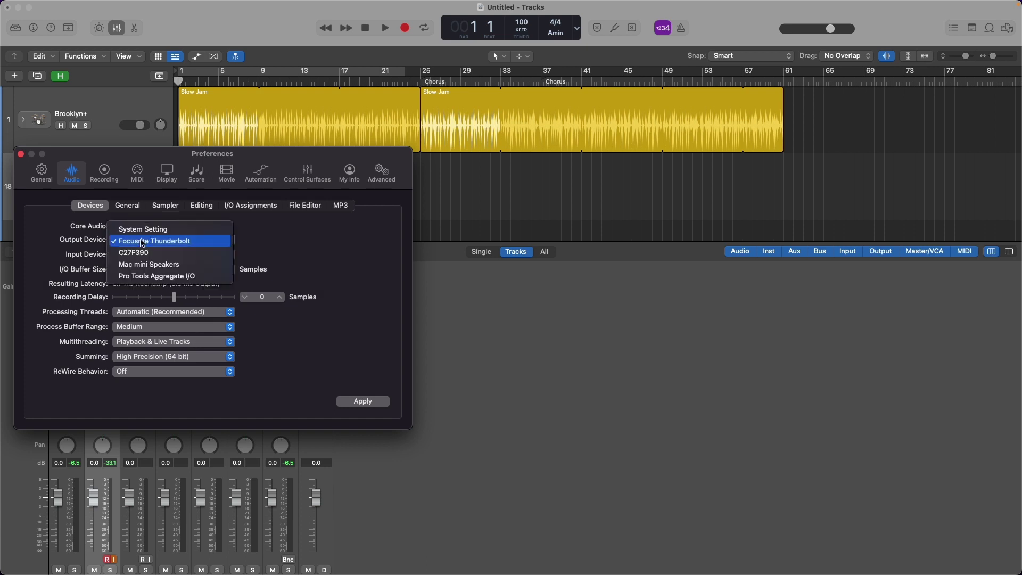
pyautogui.click(143, 242)
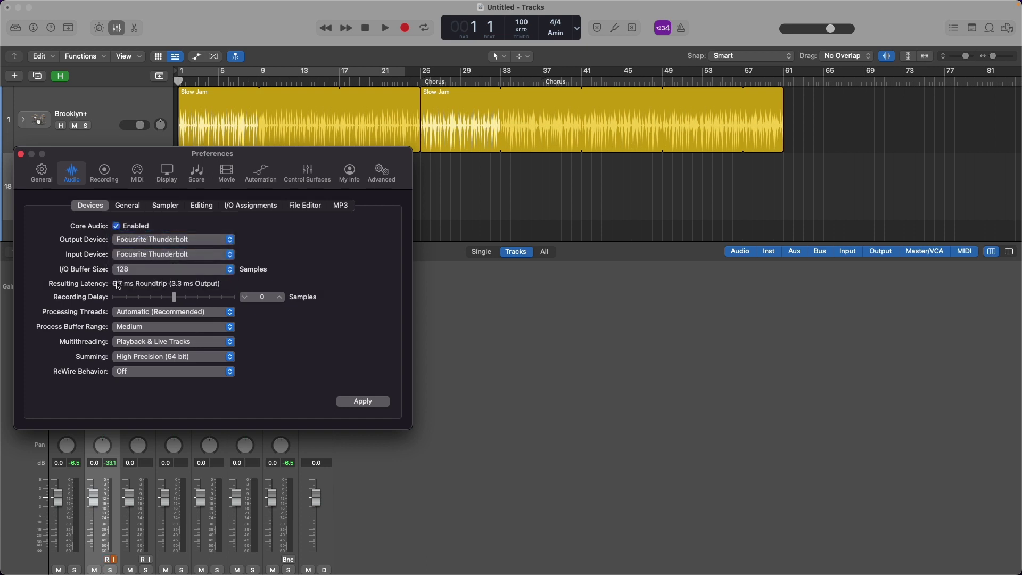
pyautogui.click(366, 403)
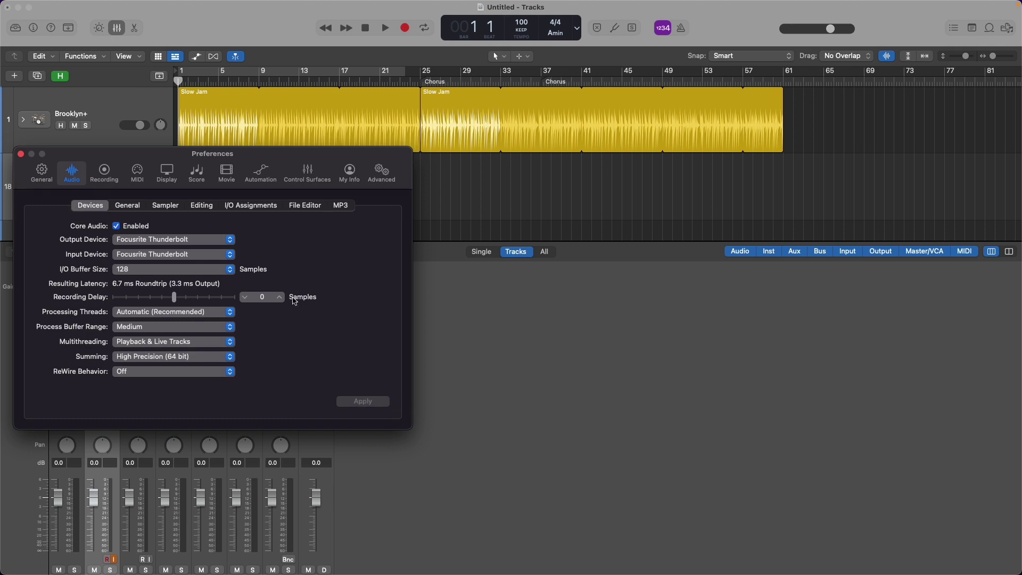
pyautogui.click(21, 154)
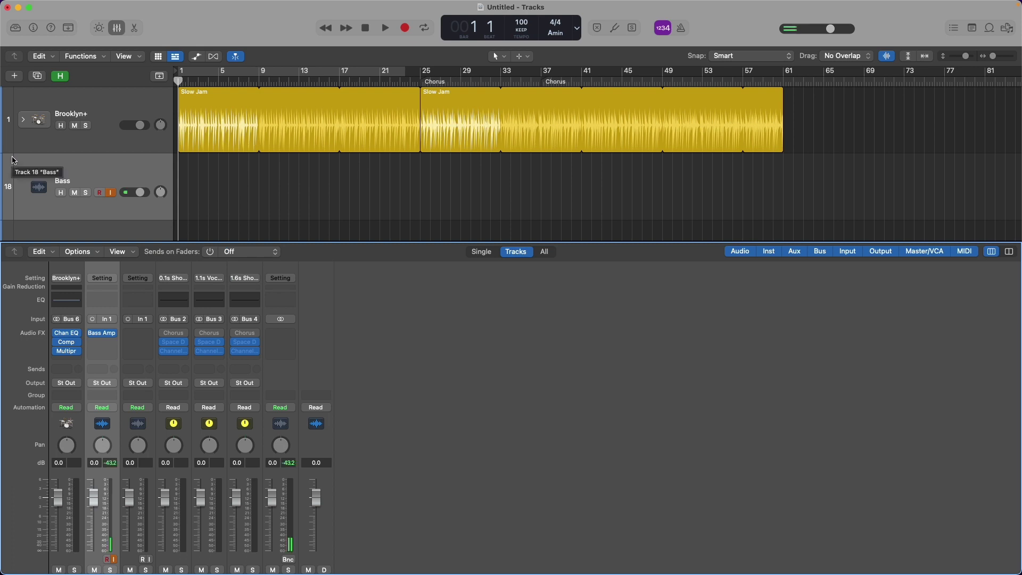
# Step: Briefly check the Tuner and turn off the count-in for recording
pyautogui.click(615, 29)
pyautogui.click(614, 30)
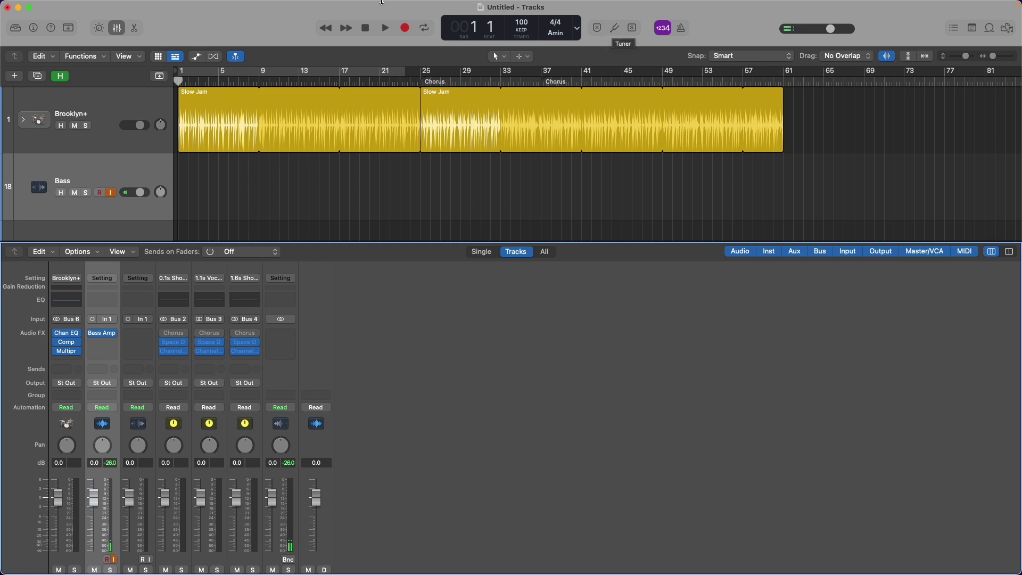
pyautogui.click(659, 31)
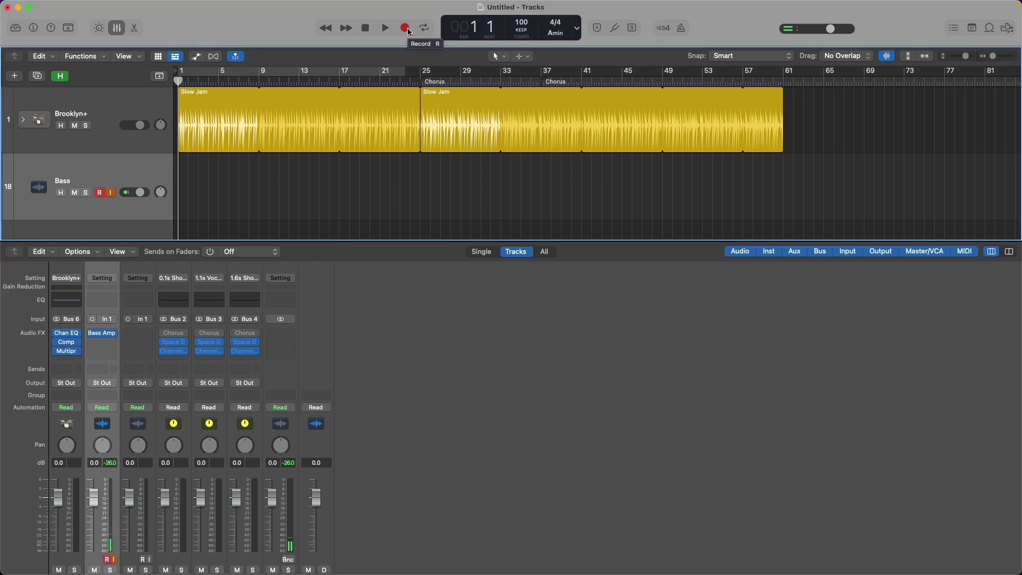
pyautogui.click(405, 28)
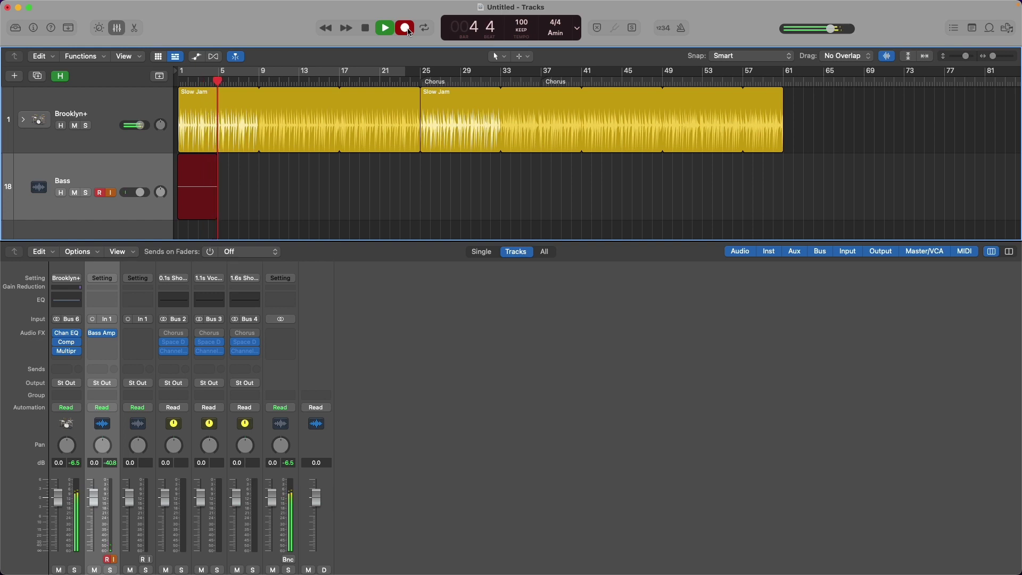
pyautogui.click(407, 30)
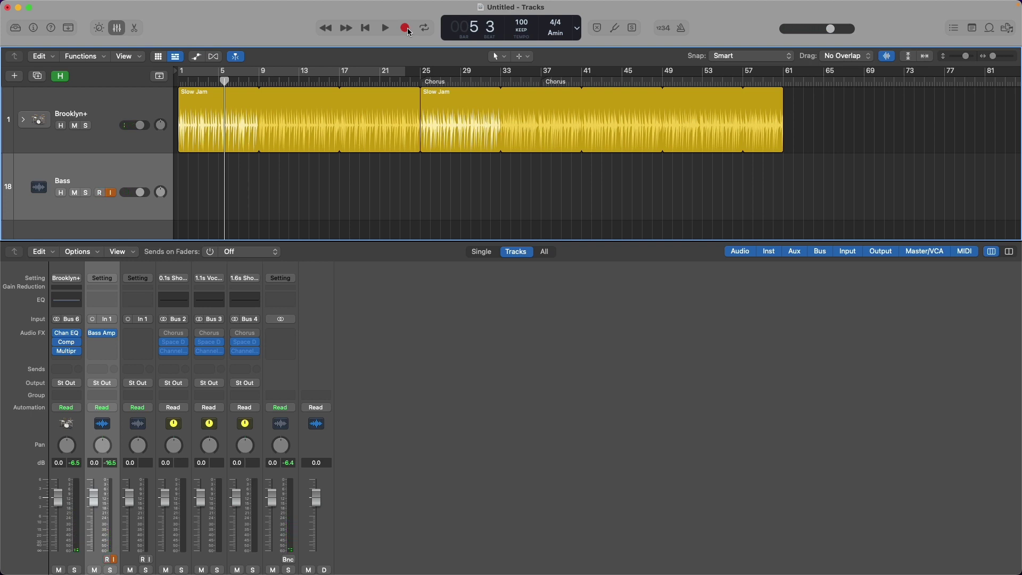
pyautogui.press('Return')
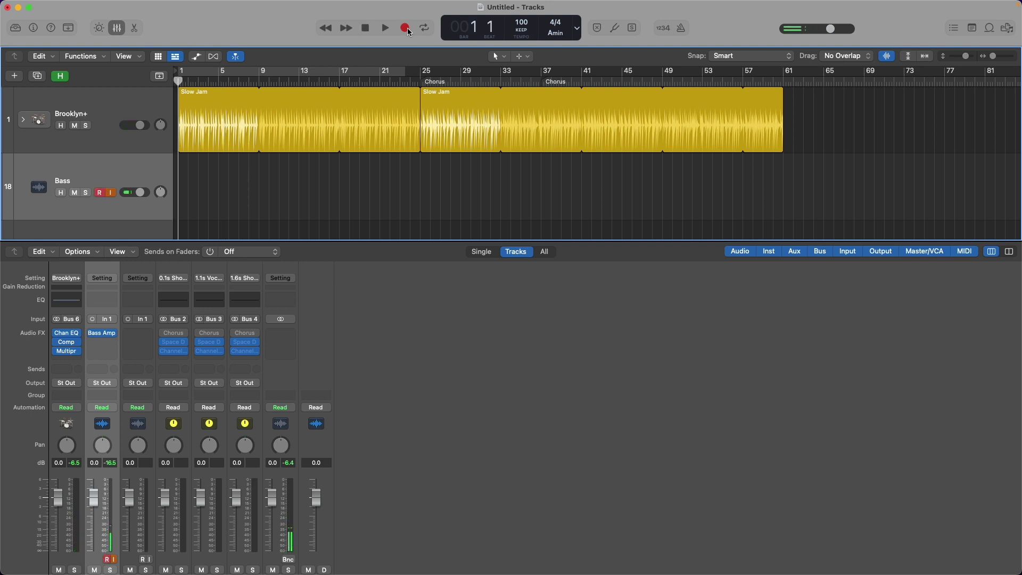
# Step: Record a bass take on the Bass track from bar 1 to about bar 13 and turn off its input monitoring
pyautogui.click(401, 29)
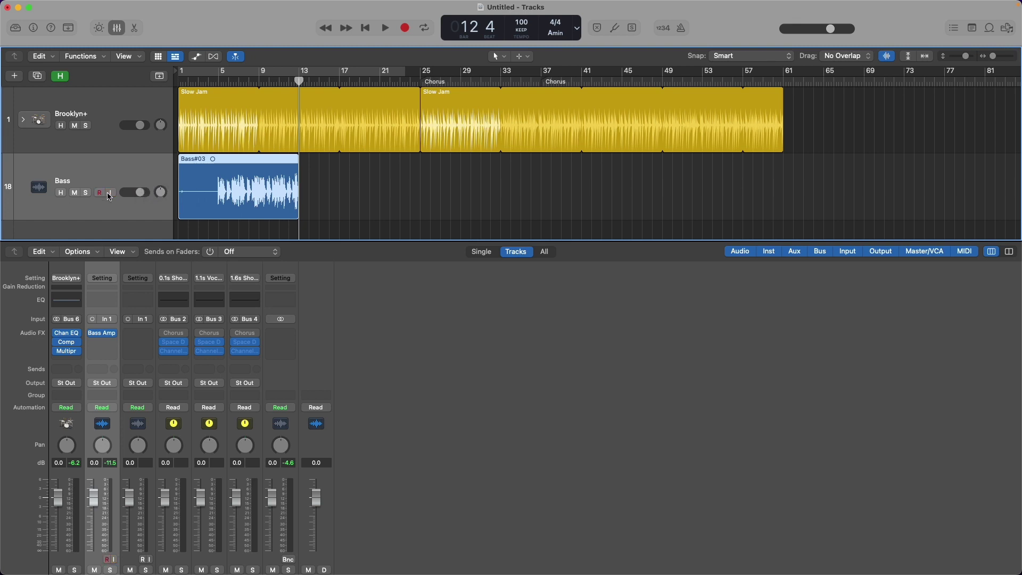
pyautogui.press('space')
pyautogui.press('space')
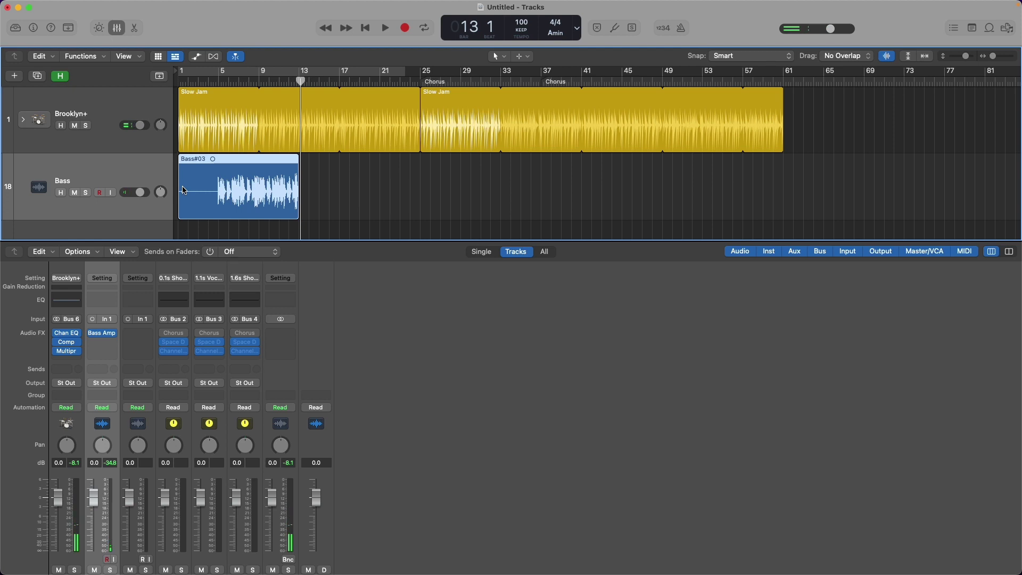
# Step: Trim the silent start of the recorded bass region to bar 5
pyautogui.moveTo(182, 188); pyautogui.dragTo(220, 187)
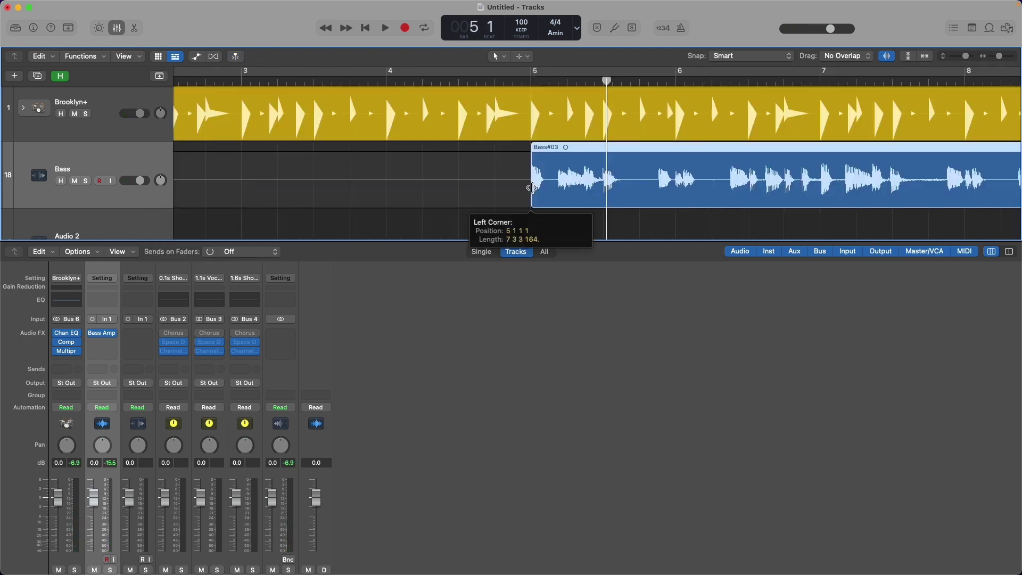
pyautogui.moveTo(531, 186); pyautogui.dragTo(532, 187)
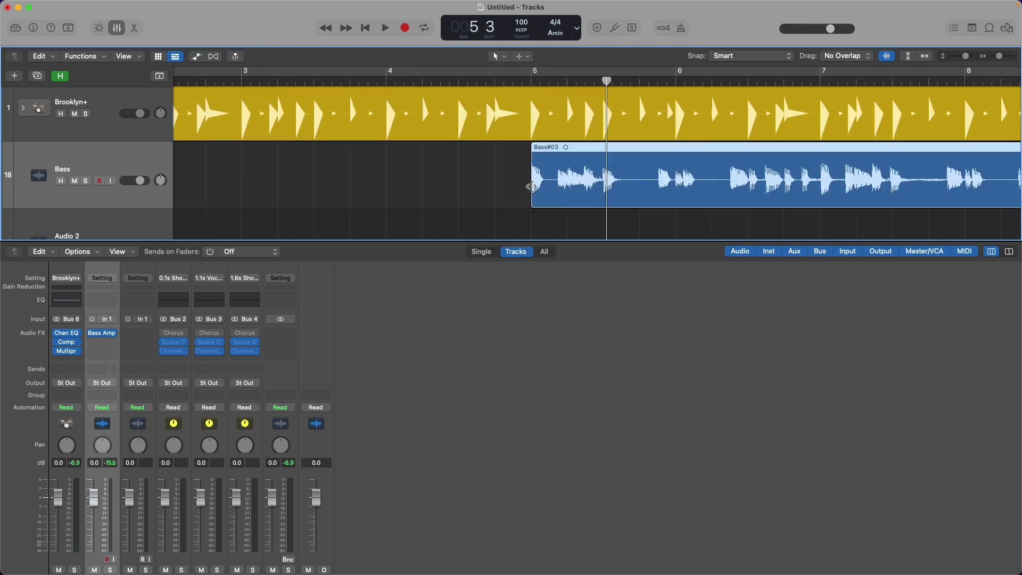
# Step: Copy the trimmed bass region and paste it at bar 13 on the Bass track
pyautogui.hscroll(15, 565, 165)
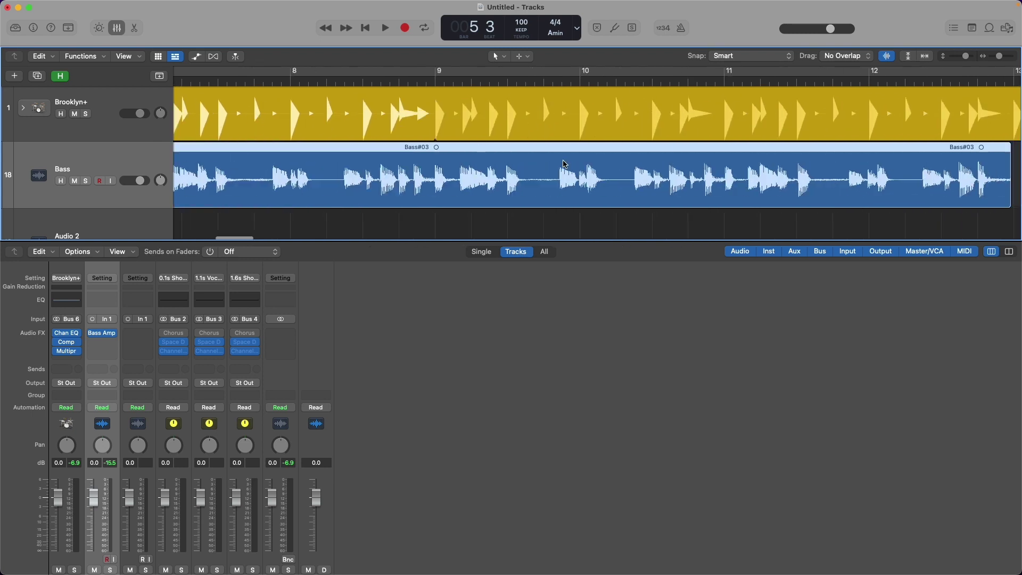
pyautogui.click(818, 80)
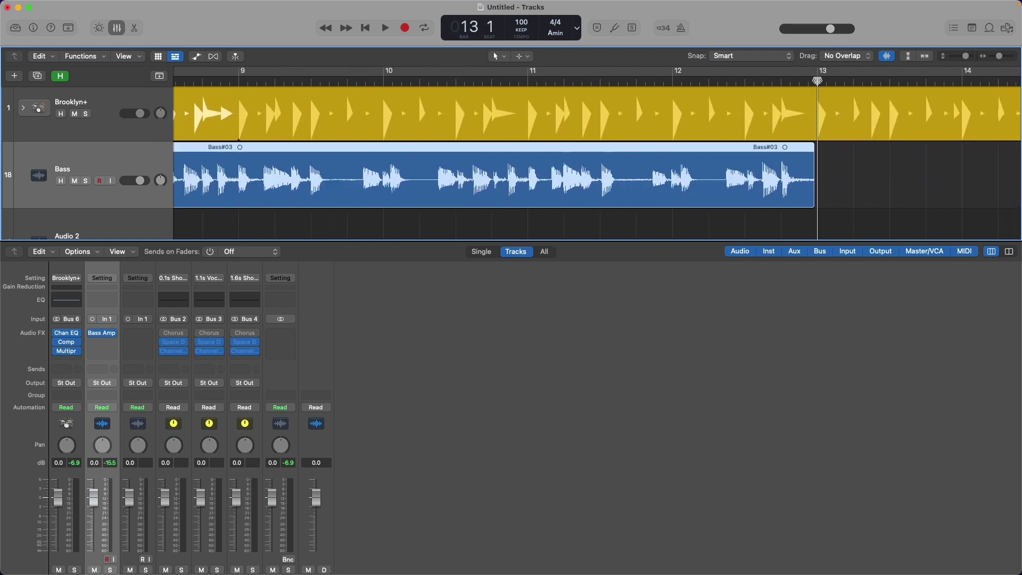
pyautogui.press('super+v')
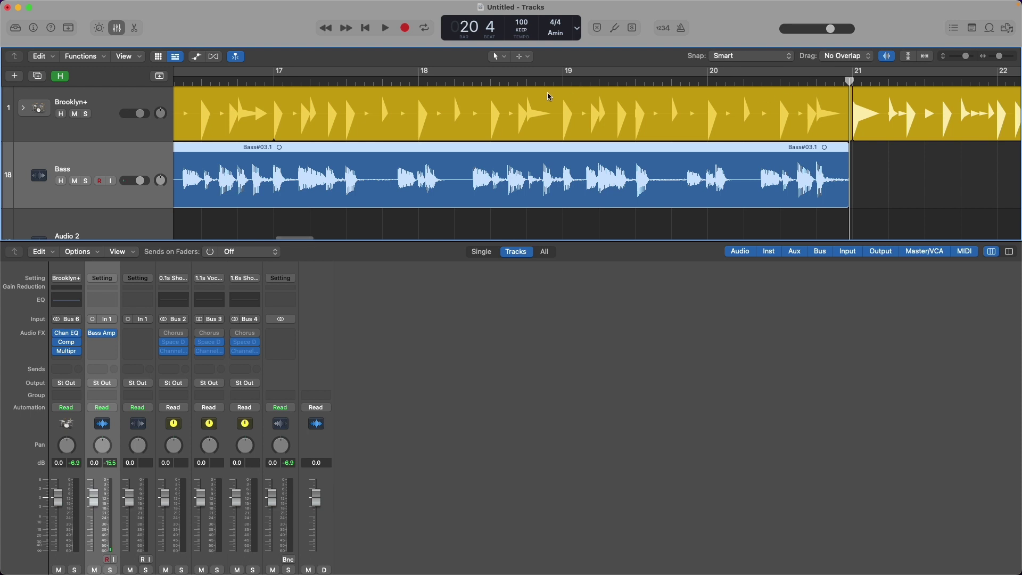
# Step: Play the transition from the first bass region into its copy, starting shortly before bar 13
pyautogui.hscroll(-9, 548, 95)
pyautogui.hscroll(-5, 550, 95)
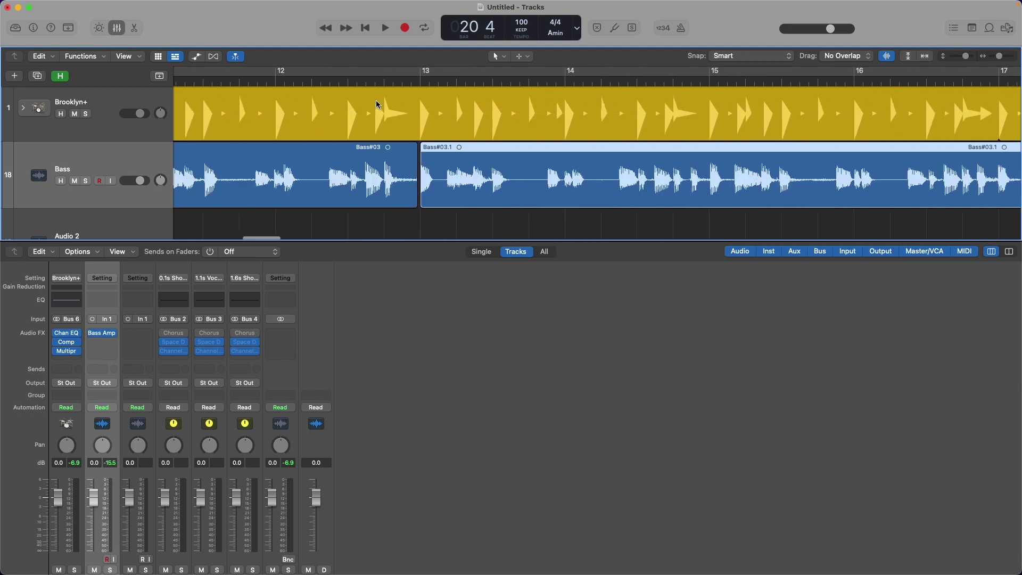
pyautogui.doubleClick(379, 81)
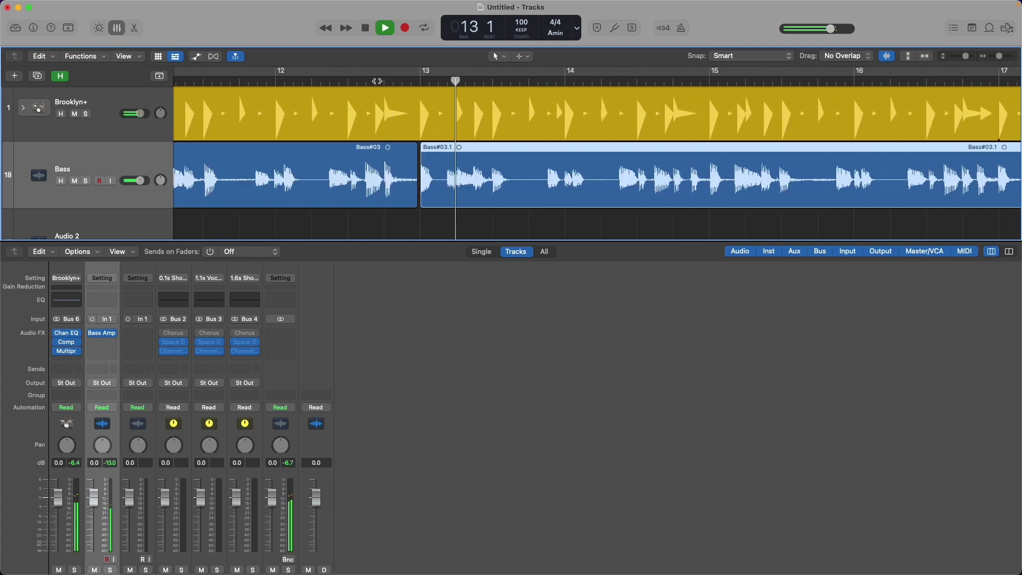
# Step: Try trimming the start of the copied bass region to about the middle of bar 14, and undo it
pyautogui.moveTo(446, 148); pyautogui.dragTo(679, 147)
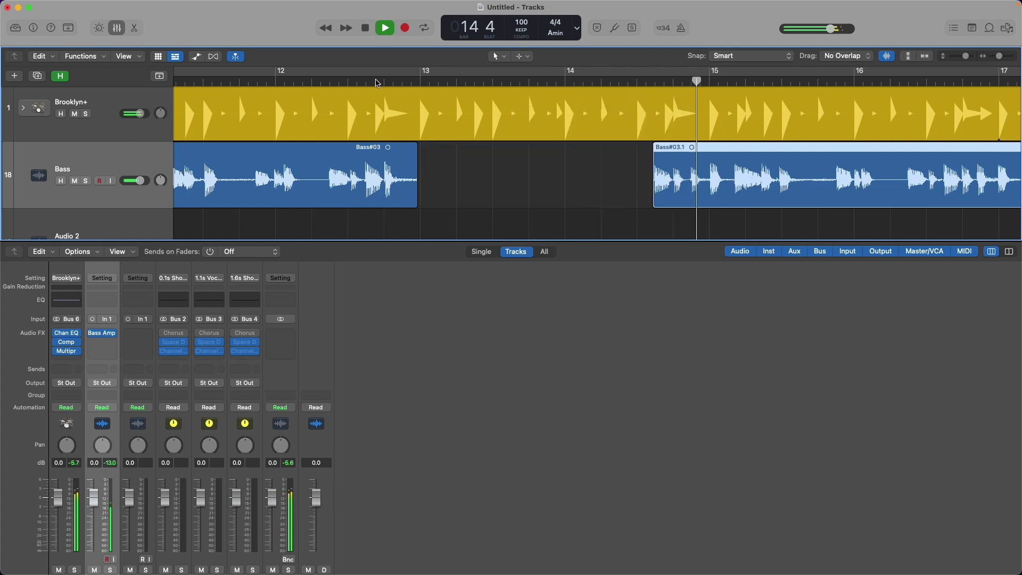
pyautogui.press('super+z')
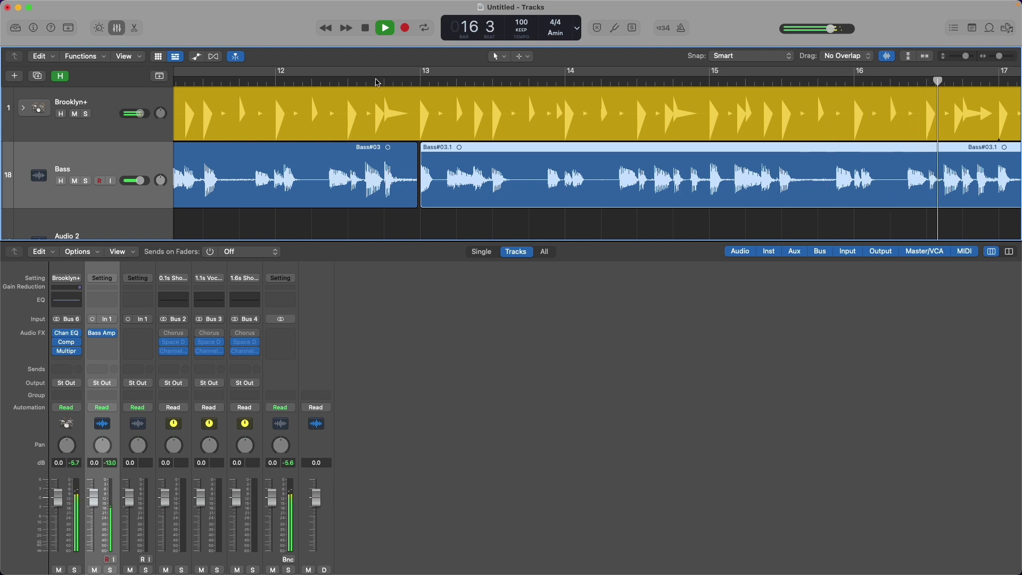
# Step: Stop the running playback and play the start of the chorus section from bar 21
pyautogui.press('super+Left')
pyautogui.press('super+Left')
pyautogui.press('space')
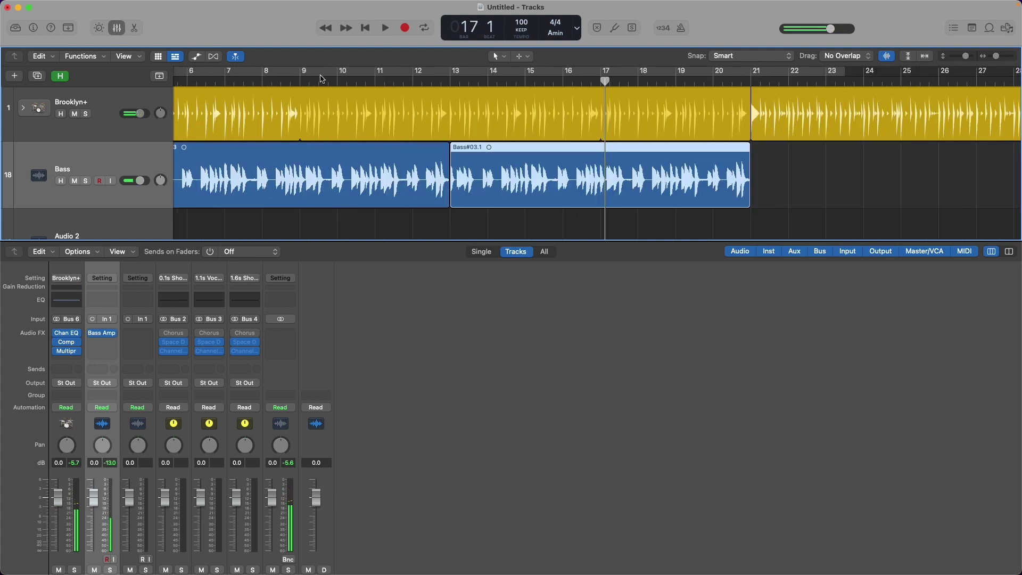
pyautogui.hscroll(-3, 396, 134)
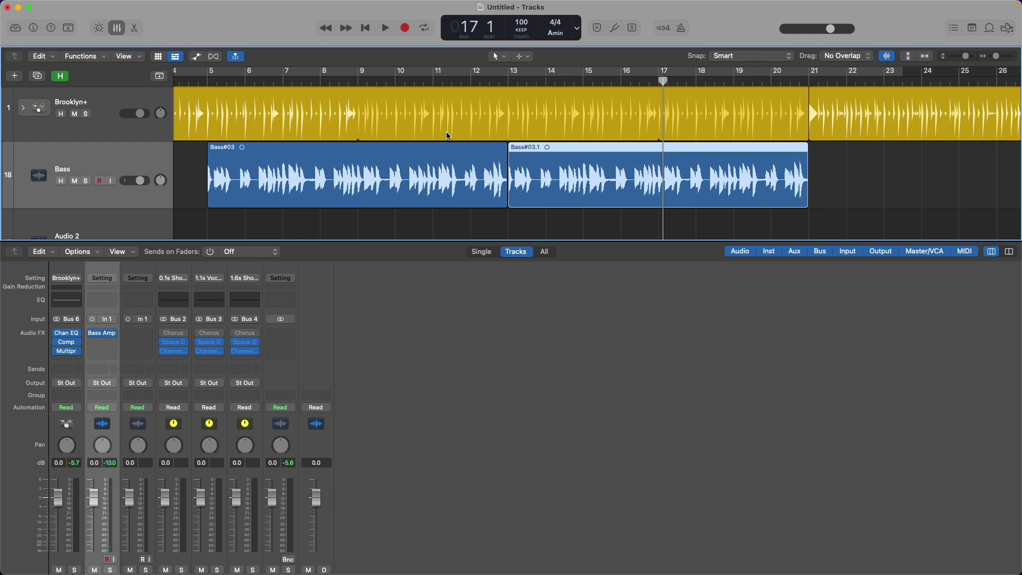
pyautogui.hscroll(1, 449, 136)
pyautogui.scroll(1, 449, 136)
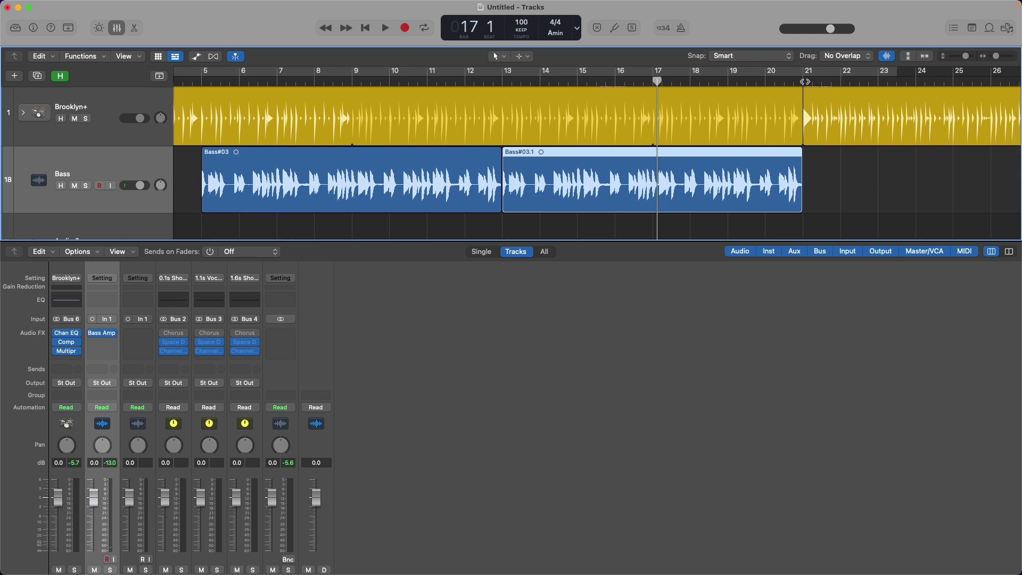
pyautogui.click(804, 82)
pyautogui.press('space')
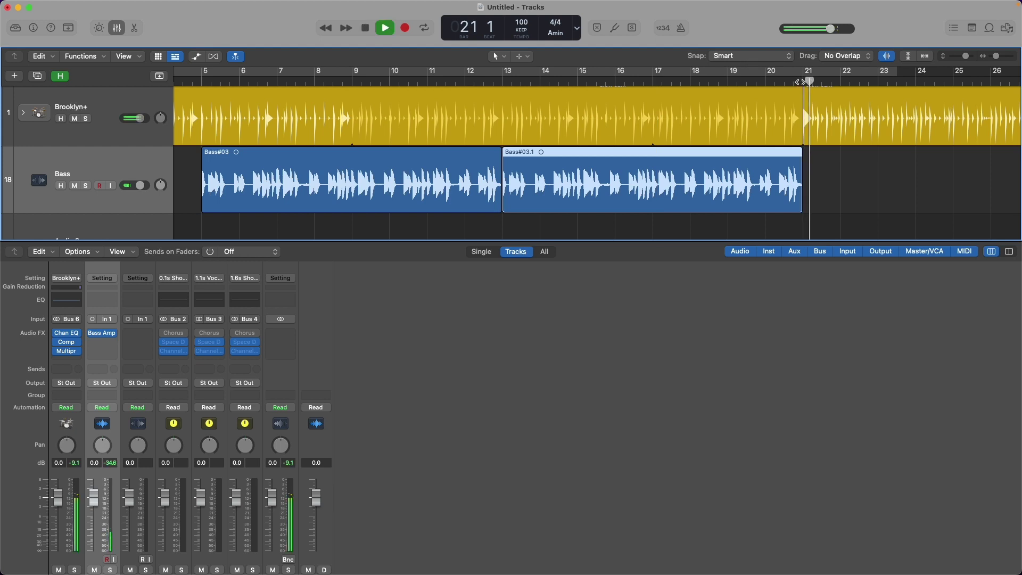
pyautogui.press('space')
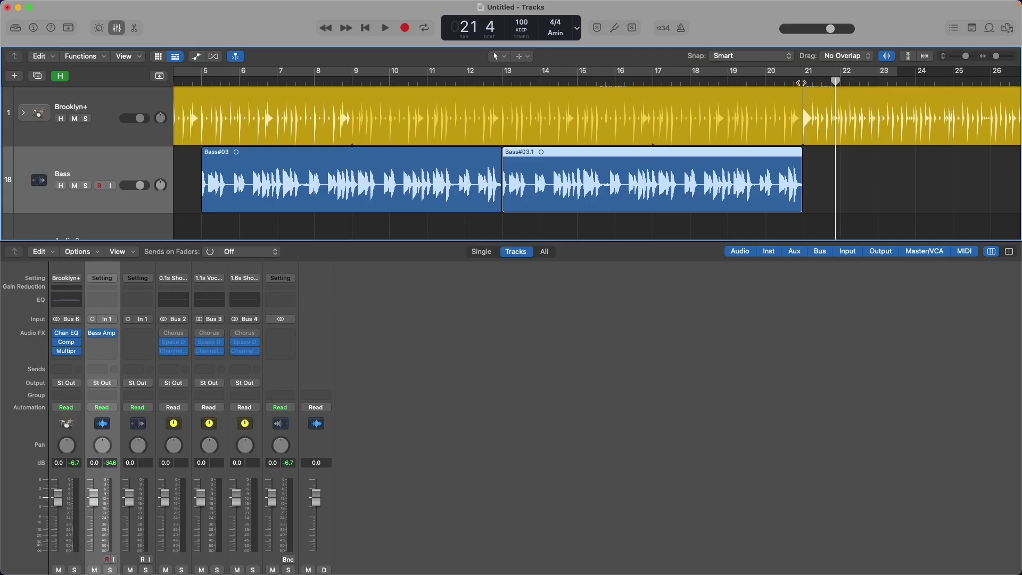
# Step: Record a chorus bass take on the Bass track from bar 21 to bar 29, and shorten the last Drummer region to bar 29
pyautogui.click(802, 82)
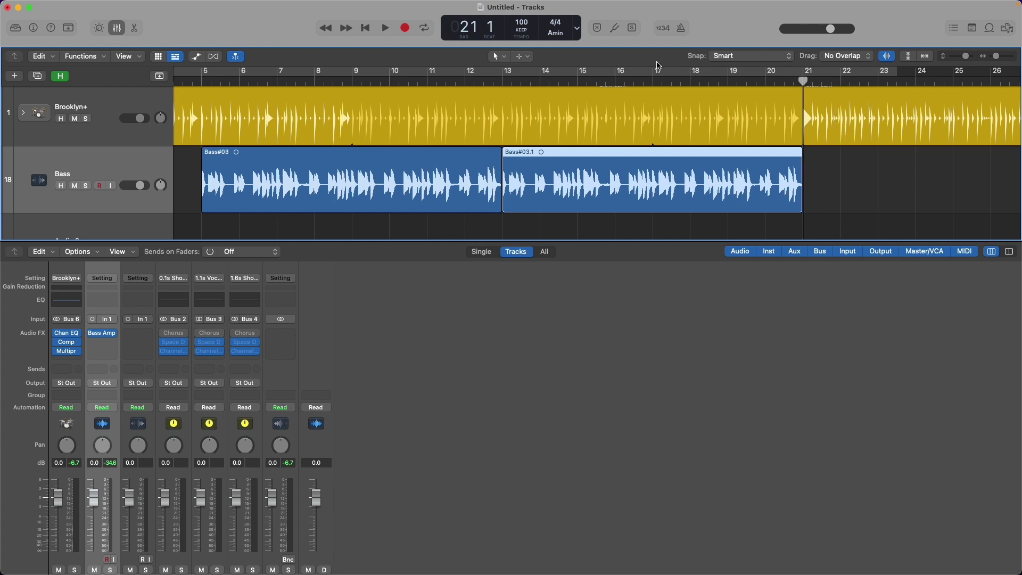
pyautogui.press('r')
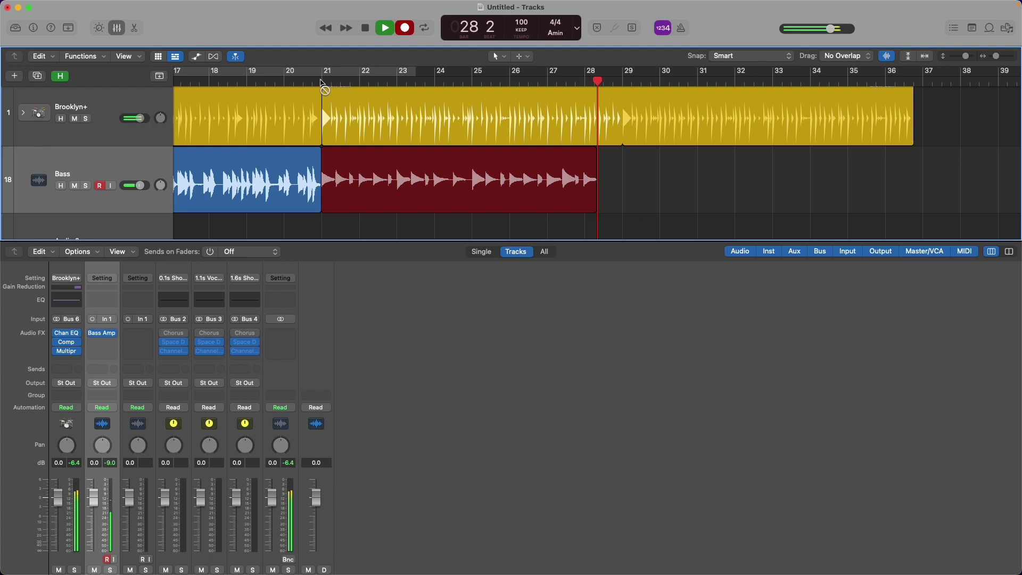
pyautogui.press('space')
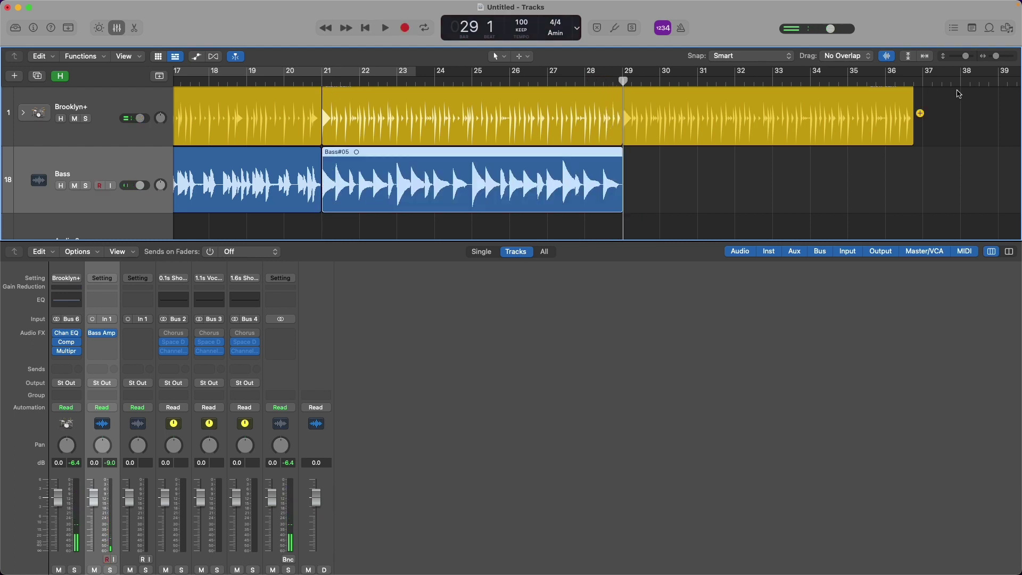
pyautogui.moveTo(915, 98); pyautogui.dragTo(794, 101)
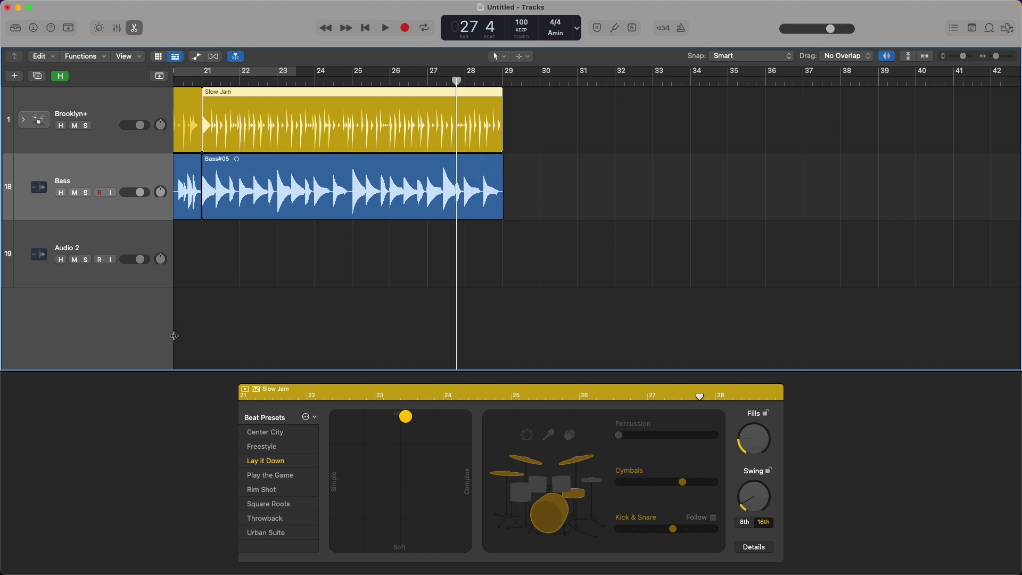
# Step: Open the new bass region in the Audio Track Editor and play the passage around the mistimed note in bar 27
pyautogui.click(377, 216)
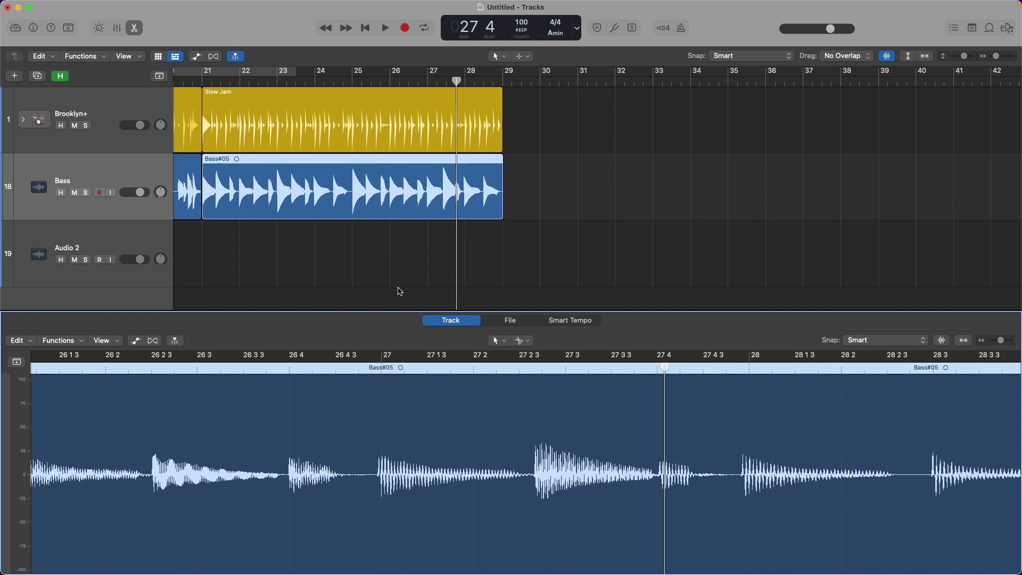
pyautogui.press('e')
pyautogui.press('e')
pyautogui.doubleClick(326, 370)
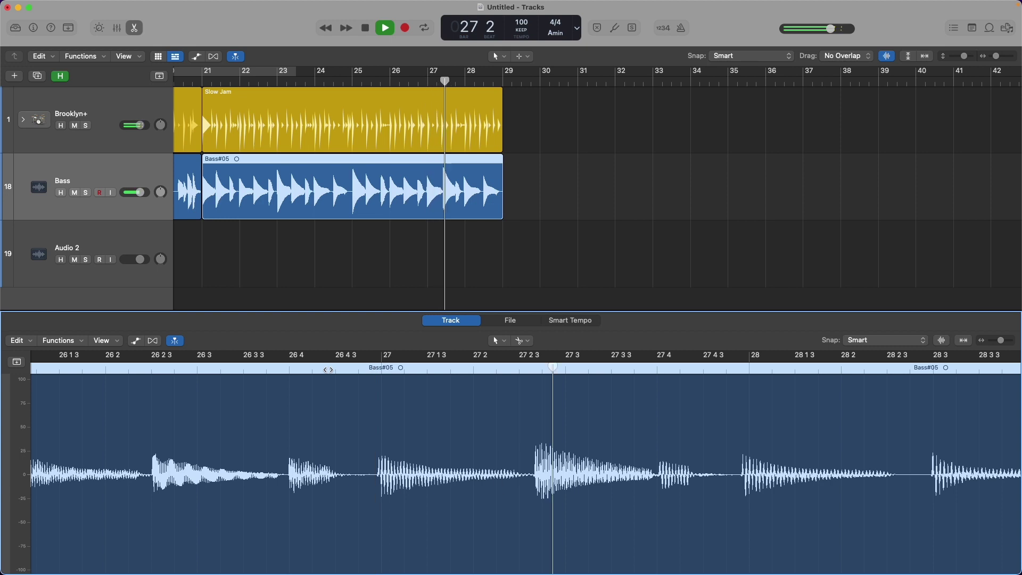
pyautogui.press('space')
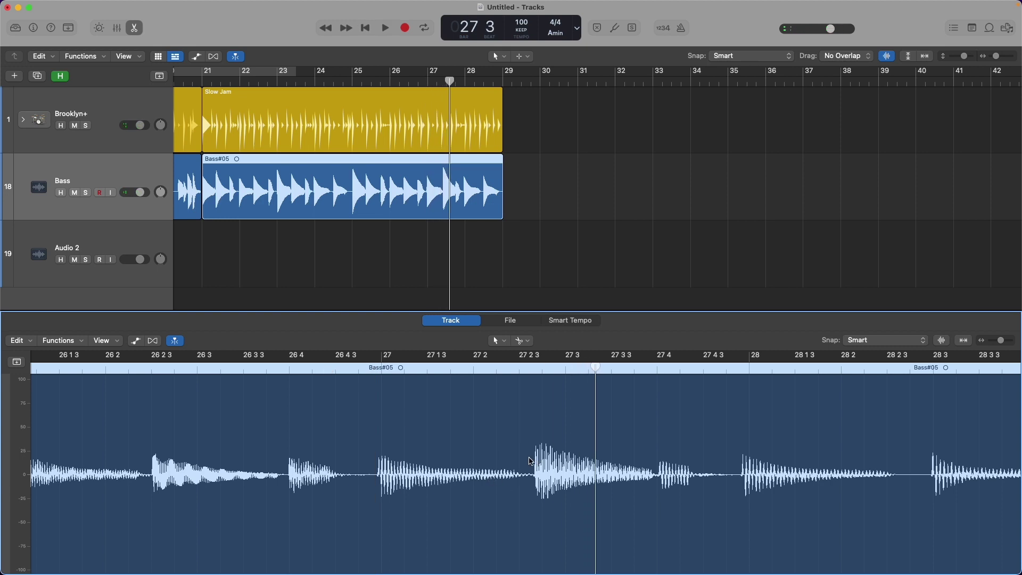
# Step: Select the mistimed note in bar 27 up to about 27 4 with the Marquee Tool and split the region at both edges
pyautogui.click(507, 343)
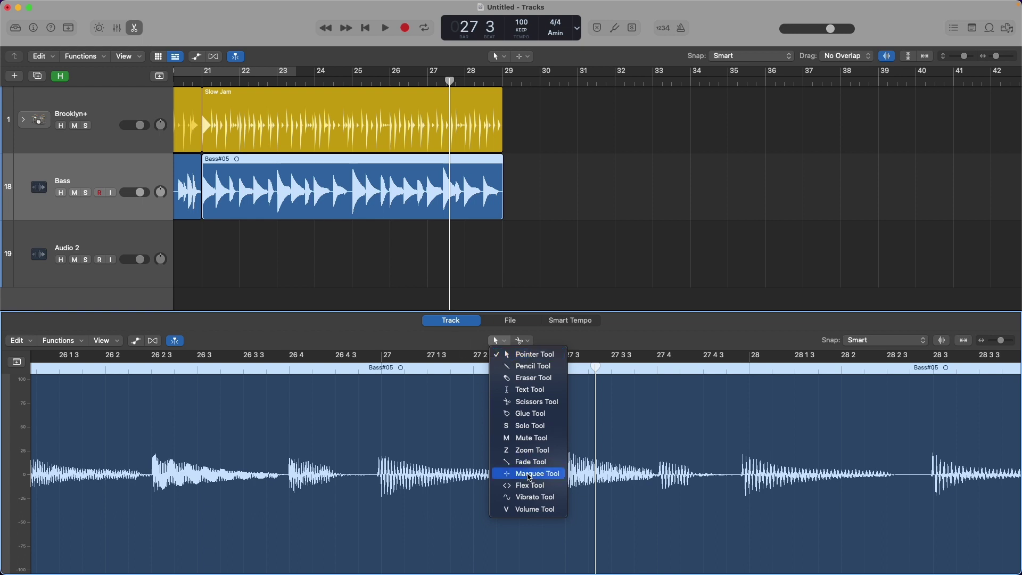
pyautogui.click(531, 474)
pyautogui.moveTo(533, 457); pyautogui.dragTo(658, 457)
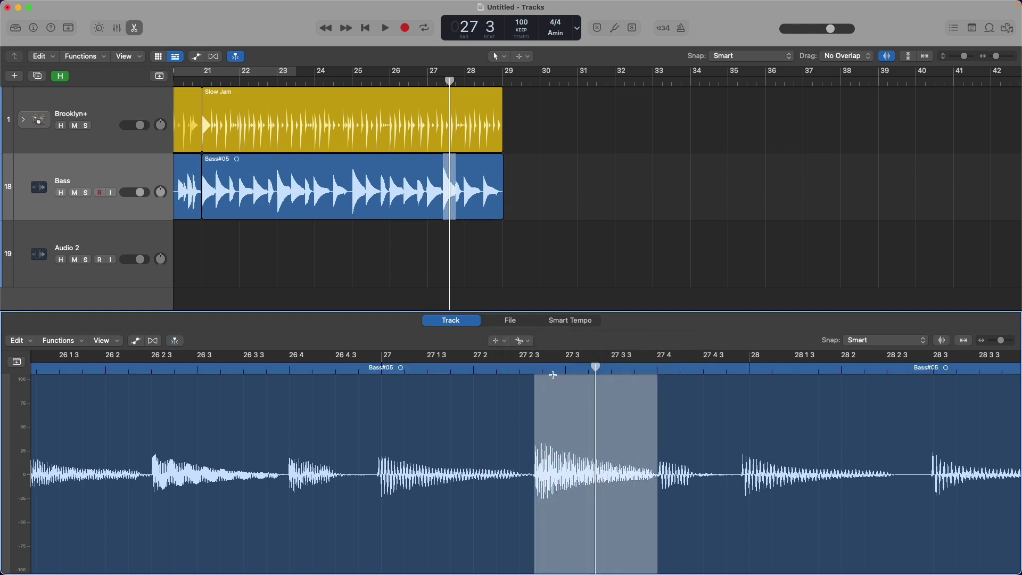
pyautogui.click(522, 340)
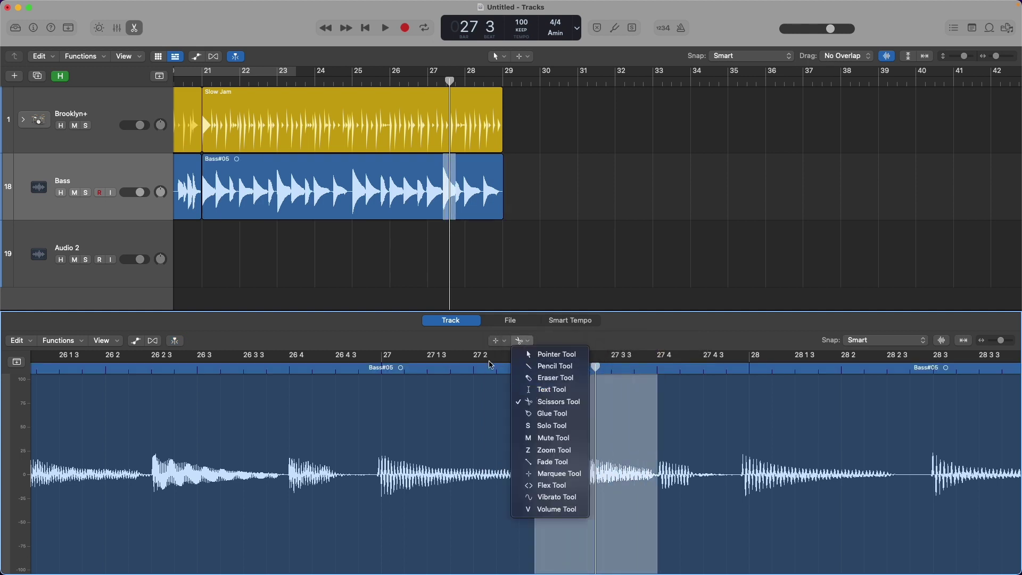
pyautogui.click(557, 340)
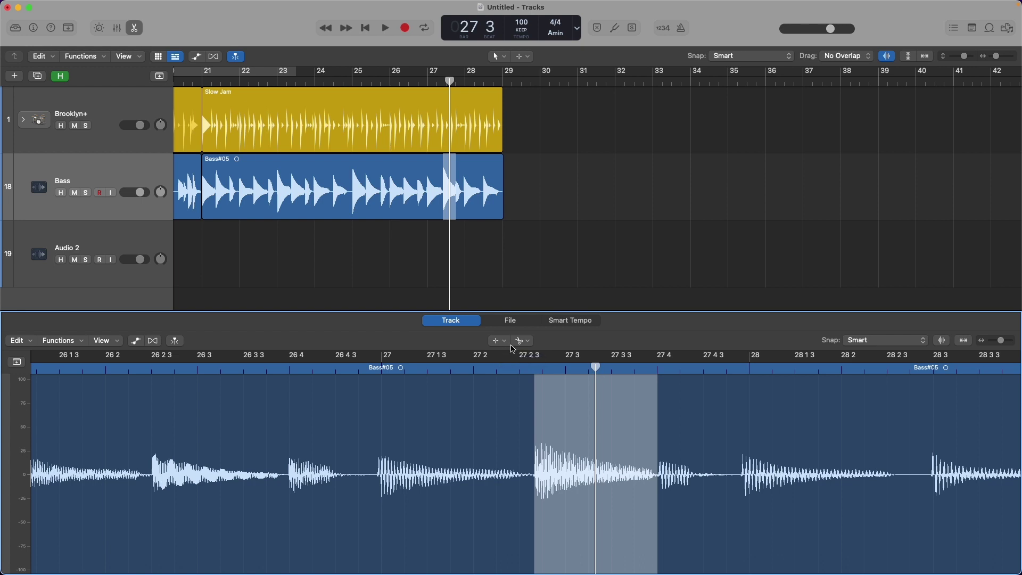
pyautogui.click(536, 407)
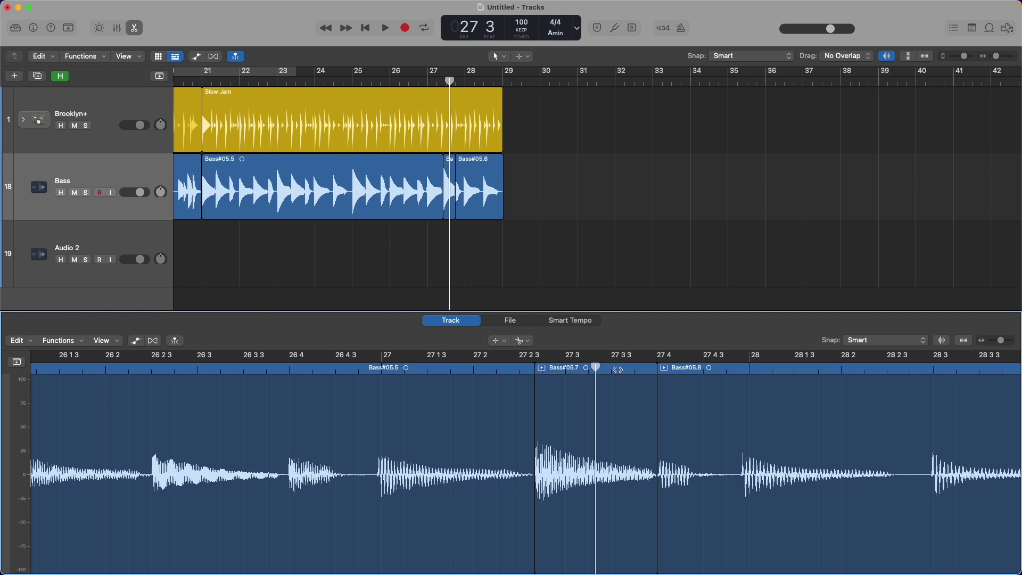
pyautogui.moveTo(619, 368); pyautogui.dragTo(611, 368)
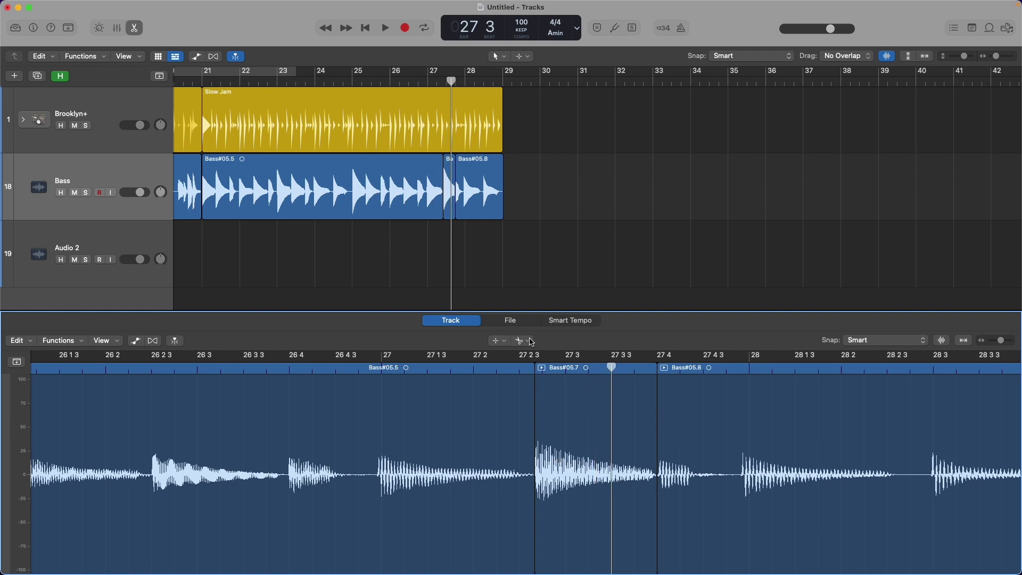
# Step: Move the isolated bass note slightly earlier with the Pointer Tool so it starts at about 27 2 3
pyautogui.click(500, 341)
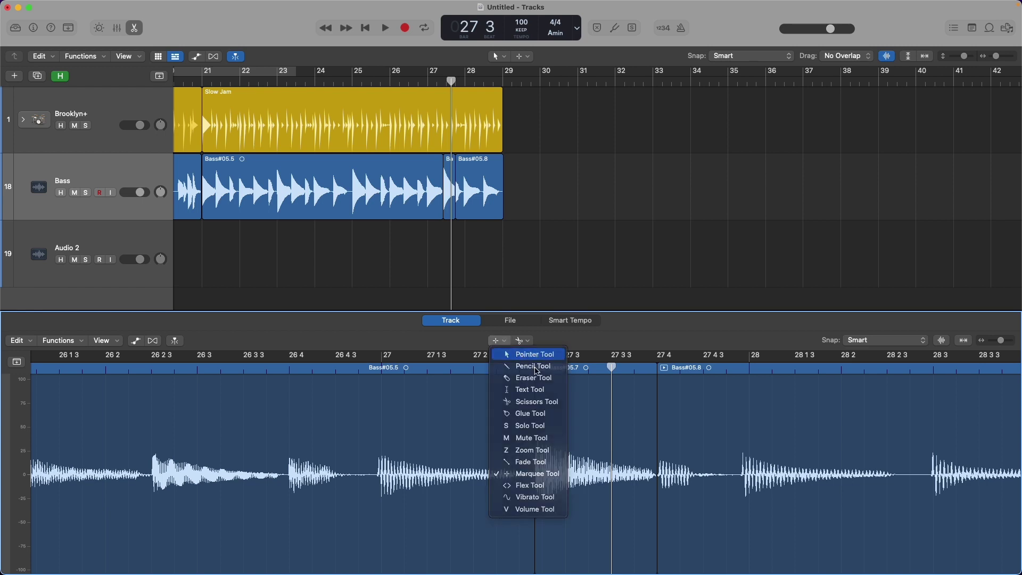
pyautogui.click(525, 354)
pyautogui.moveTo(579, 411); pyautogui.dragTo(567, 409)
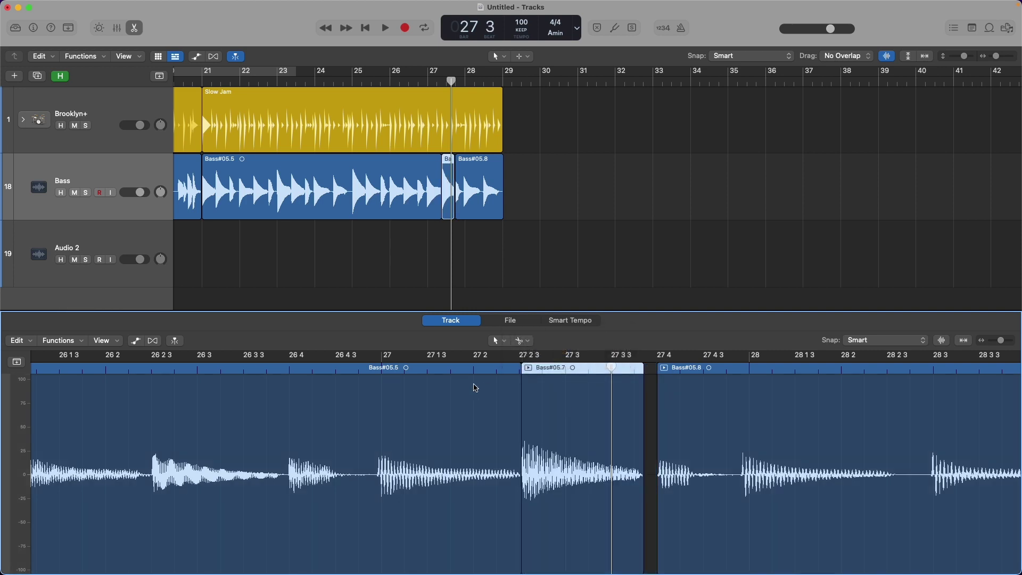
# Step: Play the bass part from about 26 4 through the moved note
pyautogui.click(292, 367)
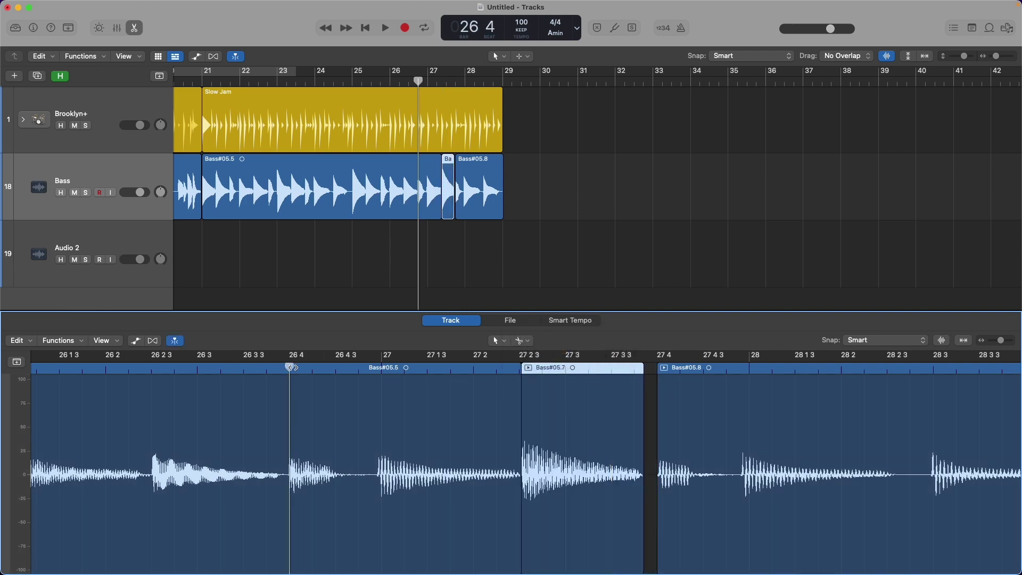
pyautogui.press('space')
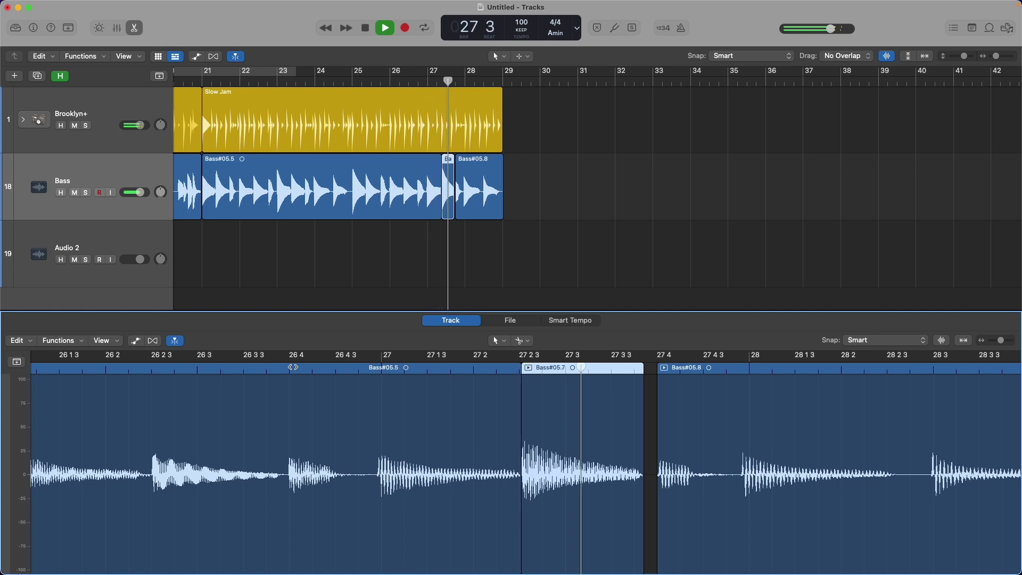
pyautogui.press('space')
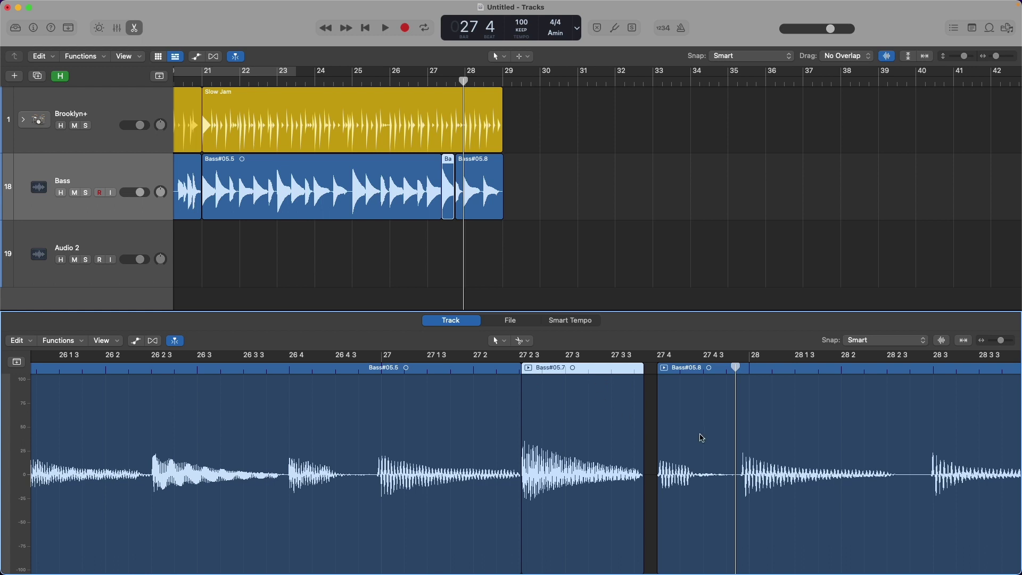
# Step: Add short fades on both sides of the gap before 27 4, and crossfade the start of the moved note with the preceding region
pyautogui.click(659, 378)
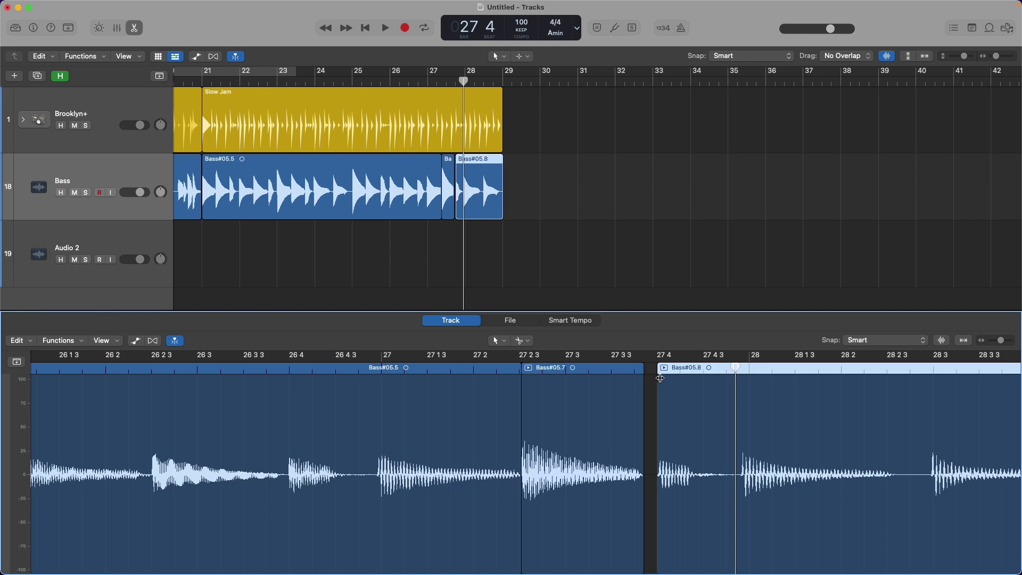
pyautogui.click(641, 380)
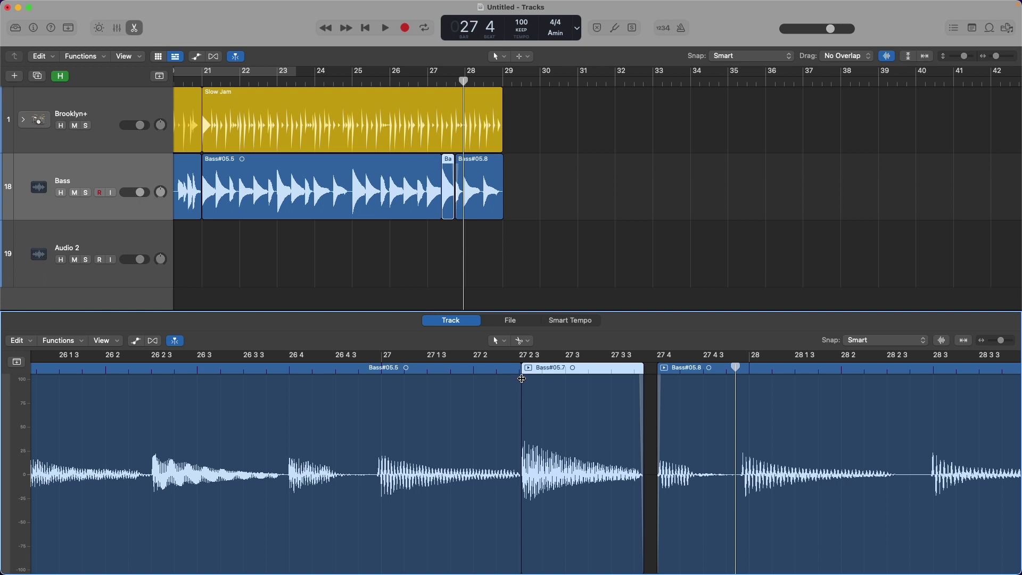
pyautogui.moveTo(522, 378); pyautogui.dragTo(515, 381)
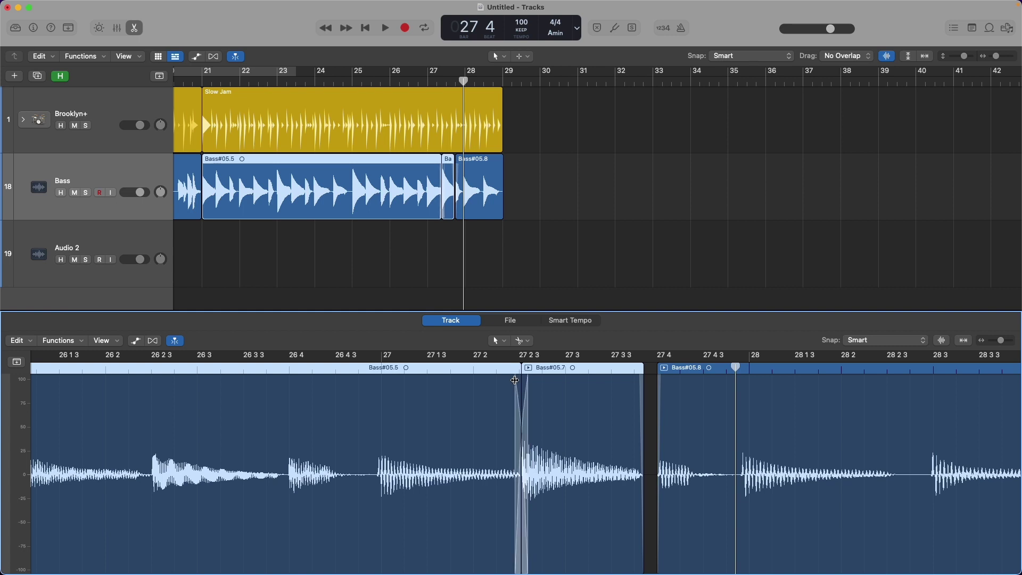
# Step: Play the faded bass edits from shortly before 26 4 to about bar 28
pyautogui.click(263, 369)
pyautogui.press('space')
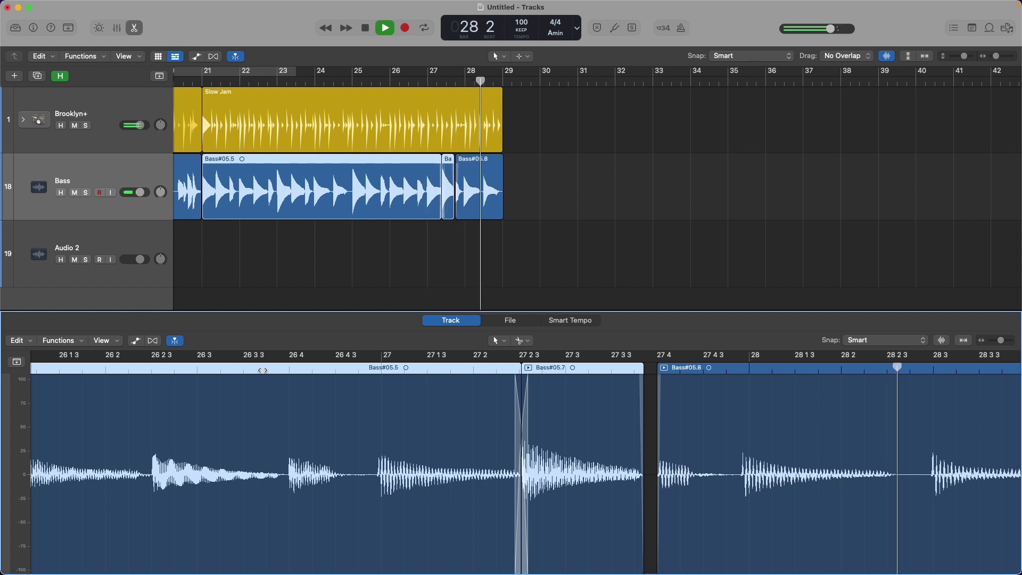
pyautogui.press('space')
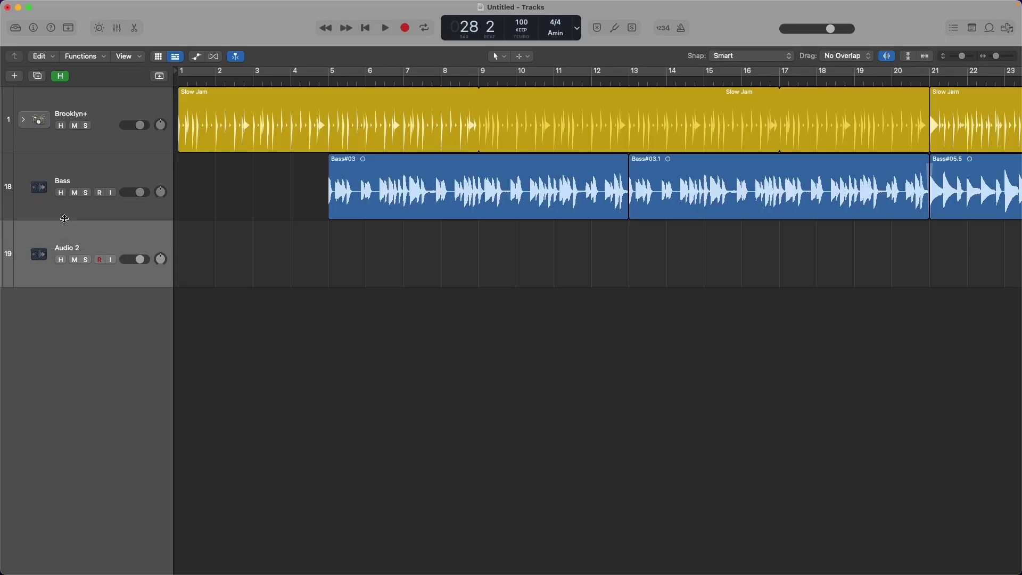
# Step: Increase the height of the Bass track and open its name for editing
pyautogui.moveTo(63, 220); pyautogui.dragTo(80, 322)
pyautogui.doubleClick(63, 160)
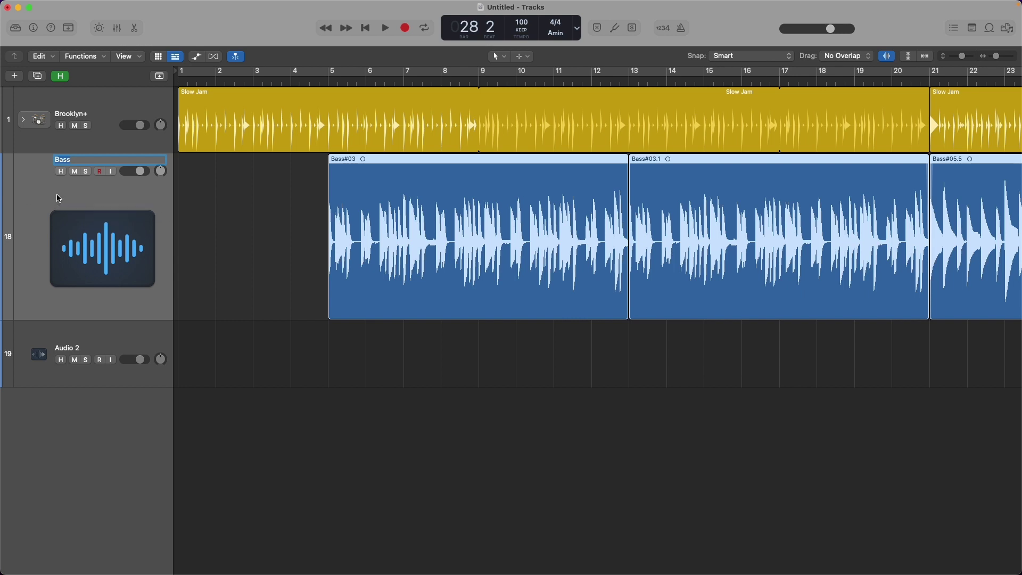
# Step: Mark the Bass track as hidden, hide it from the Tracks area and bring it back into view
pyautogui.click(61, 171)
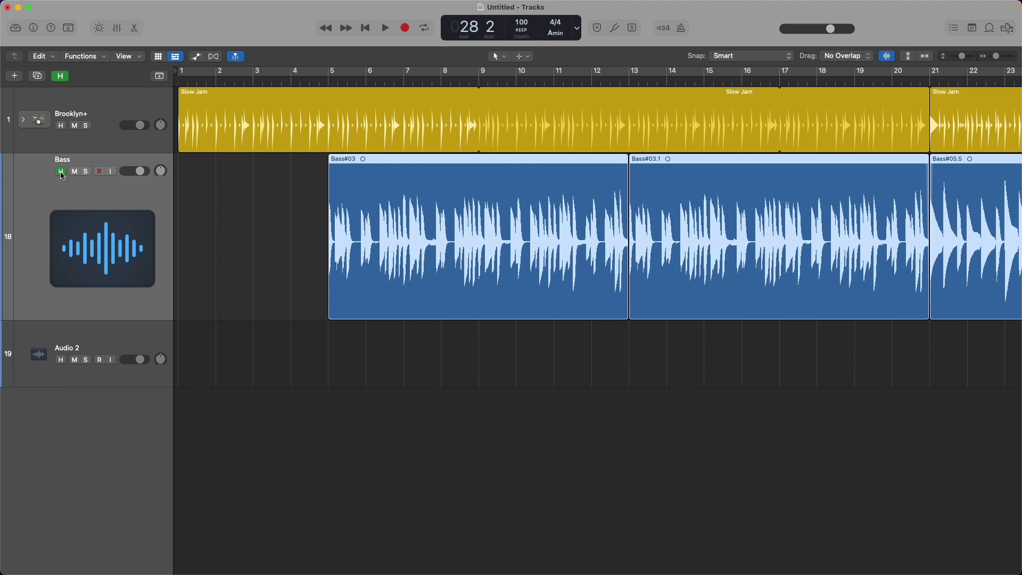
pyautogui.click(63, 79)
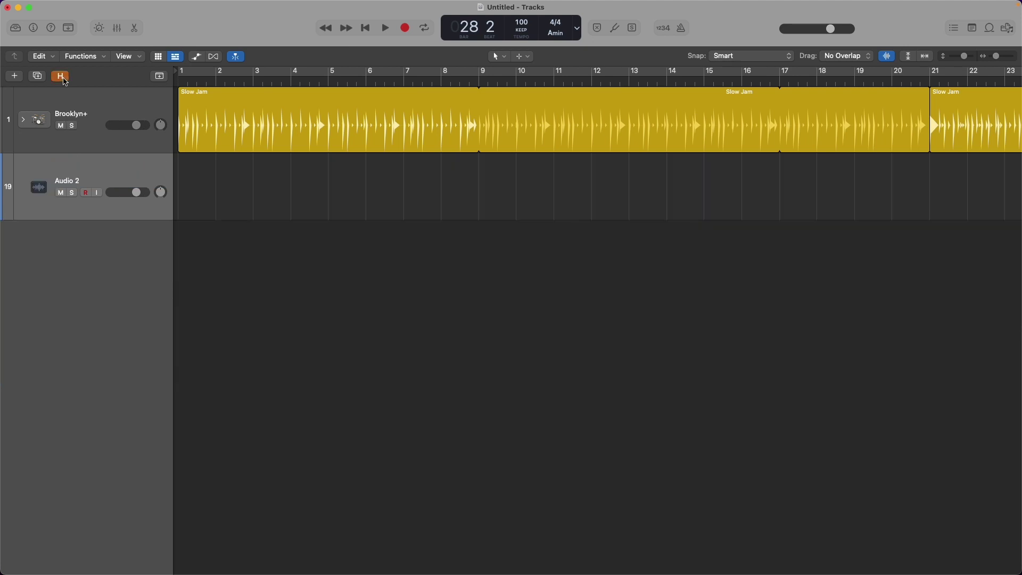
pyautogui.click(64, 77)
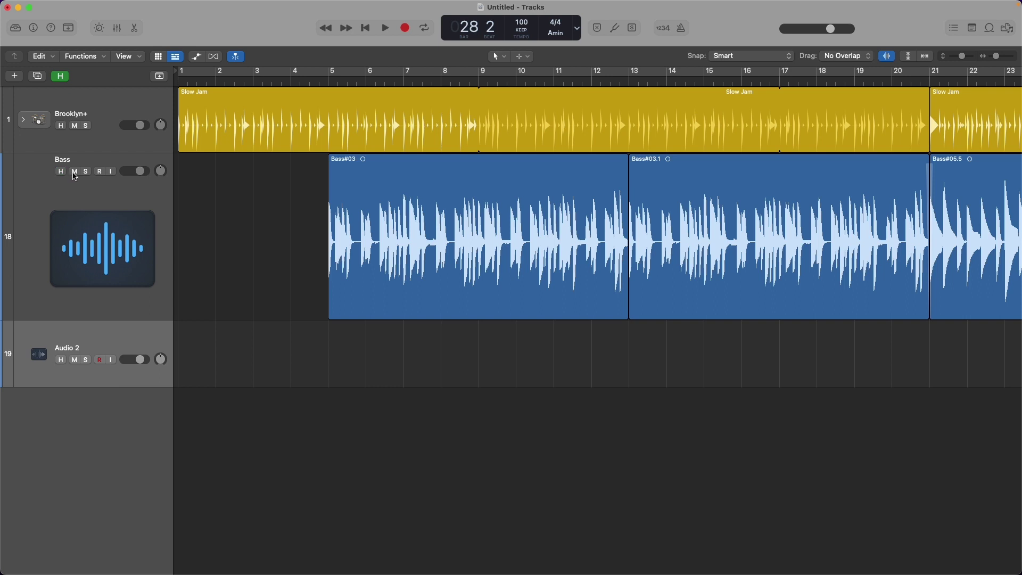
# Step: Toggle record enable on the Bass track on and off
pyautogui.click(100, 172)
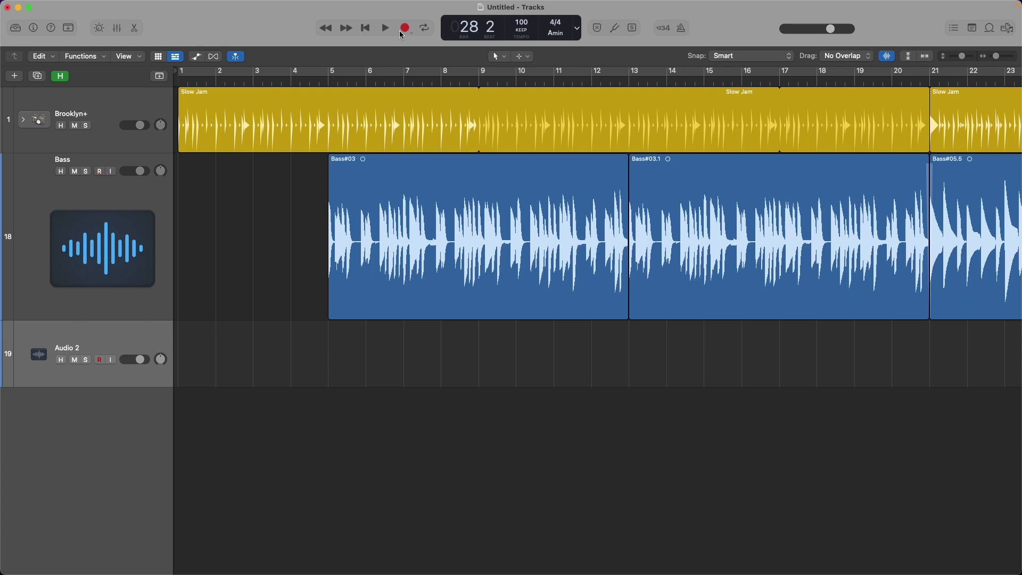
pyautogui.click(99, 171)
pyautogui.click(99, 172)
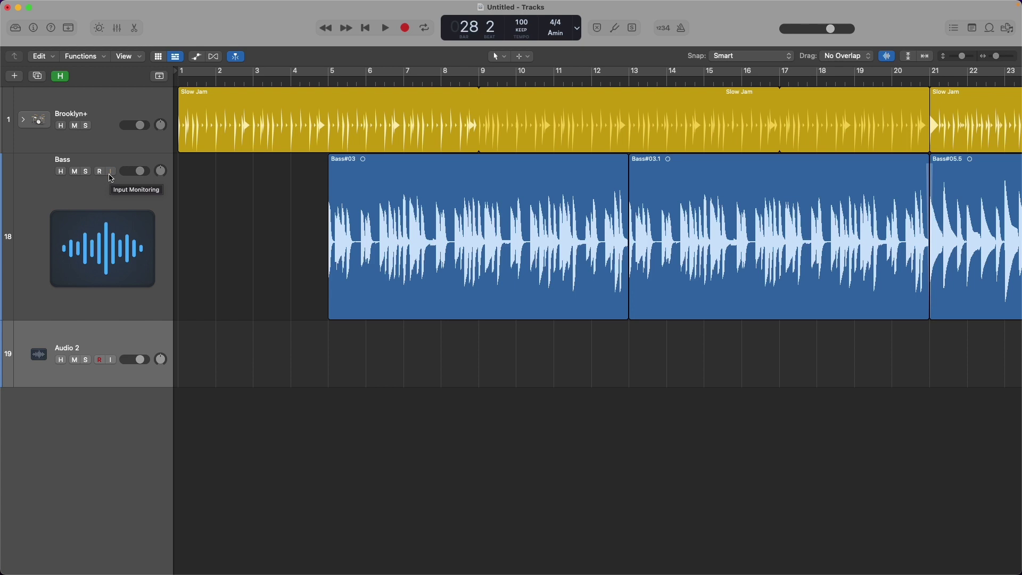
pyautogui.hscroll(1, 113, 176)
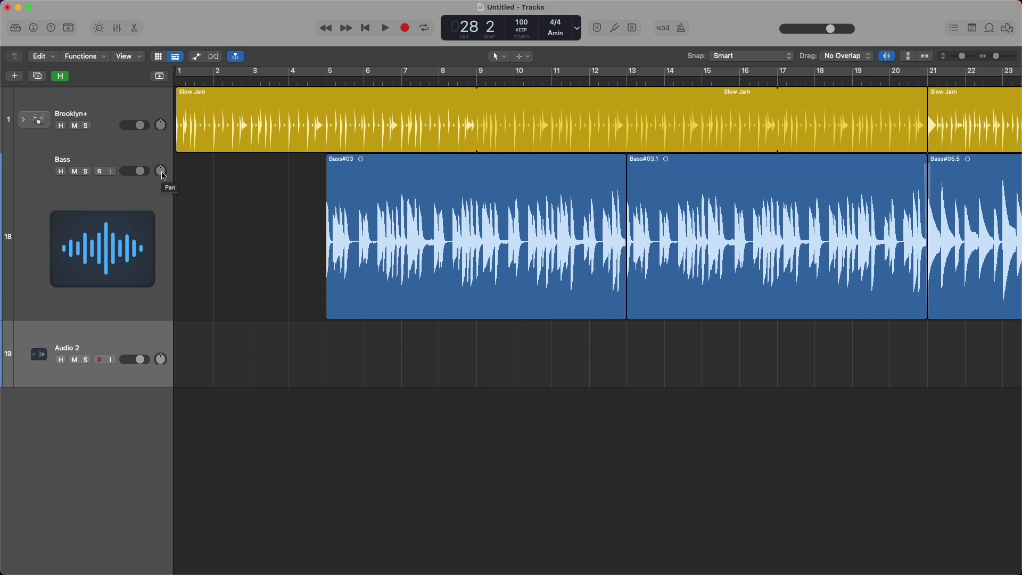
# Step: Try the Bass track's pan control and return it to 0
pyautogui.moveTo(163, 175)
pyautogui.mouseDown()
pyautogui.moveTo(157, 162)
pyautogui.moveTo(161, 173)
pyautogui.mouseUp()
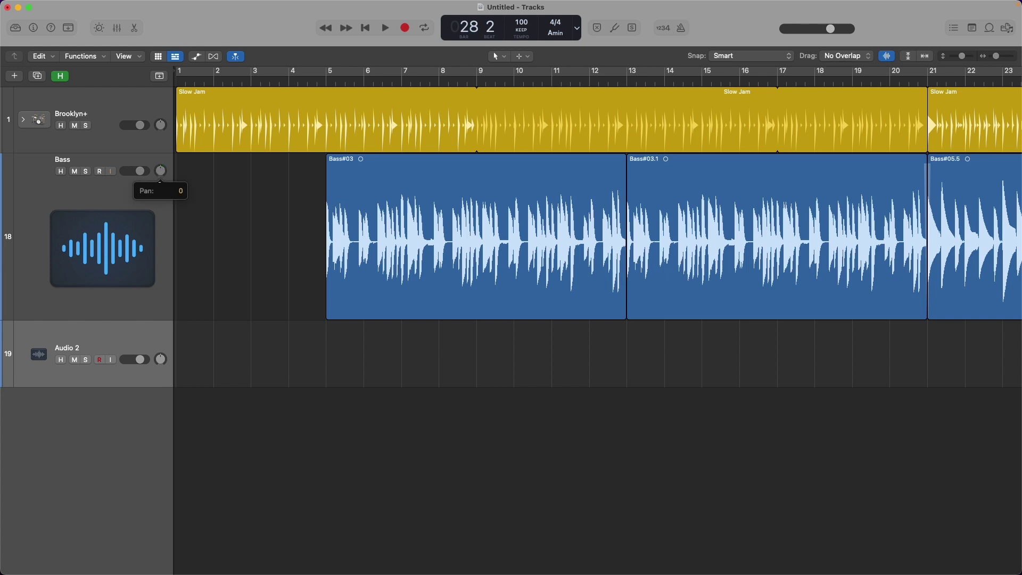
pyautogui.moveTo(161, 174); pyautogui.dragTo(161, 173)
# Step: Change the Bass track's icon to the red-and-white electric bass from the Bass category
pyautogui.click(134, 249)
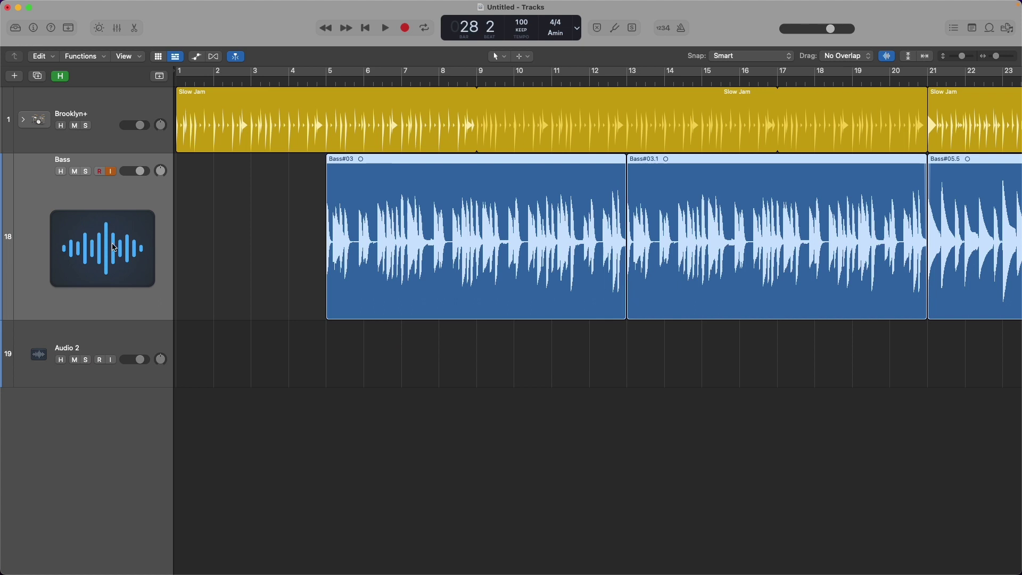
pyautogui.click(114, 247)
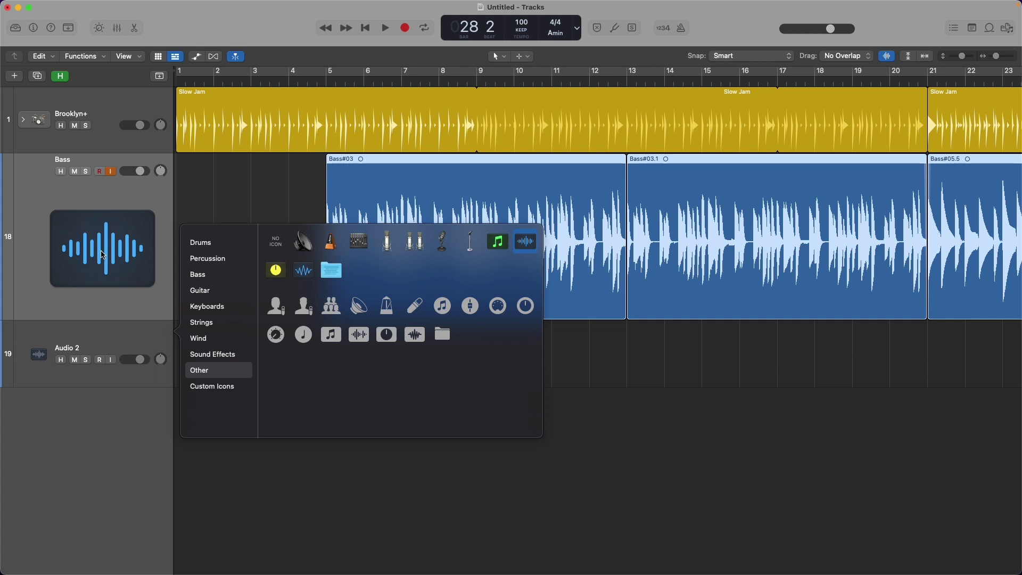
pyautogui.click(199, 275)
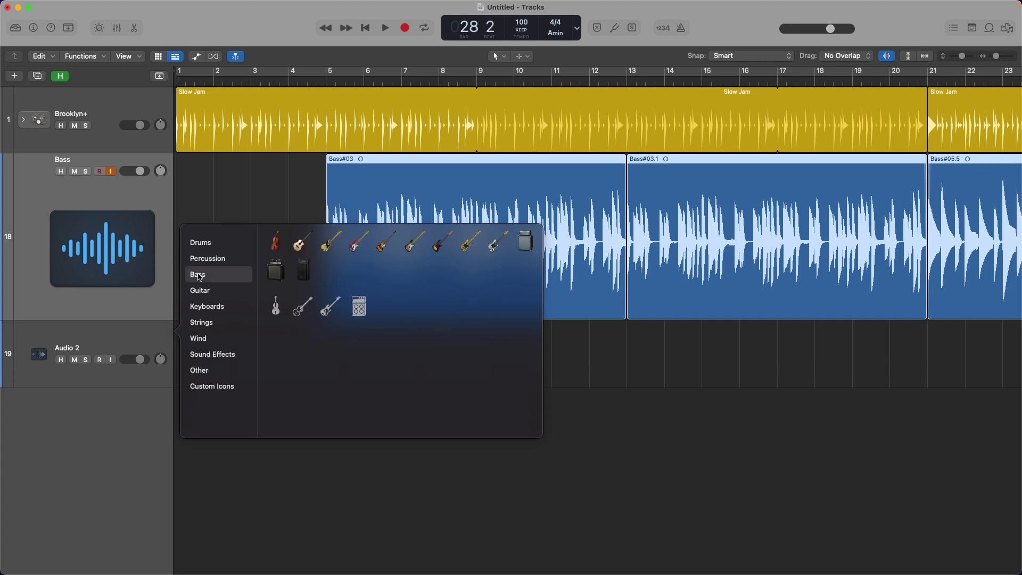
pyautogui.click(351, 243)
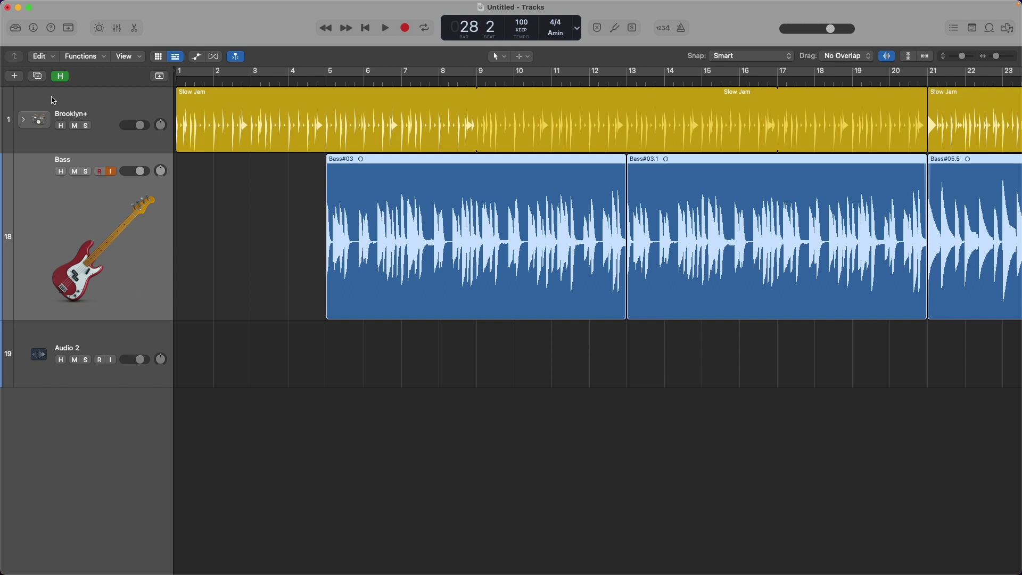
# Step: Create one Software Instrument track with the Default Patch and Open Library enabled
pyautogui.click(15, 76)
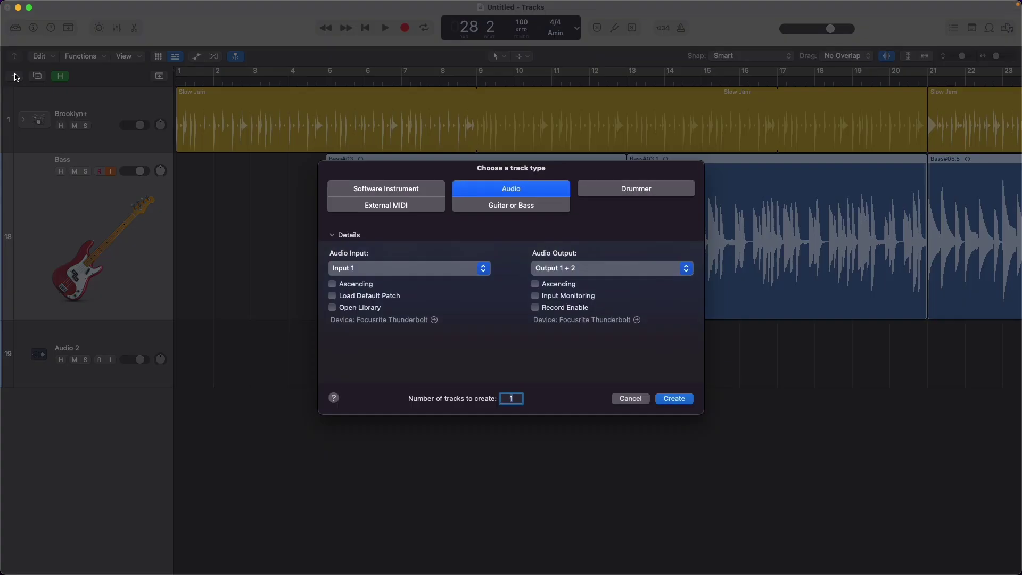
pyautogui.click(367, 192)
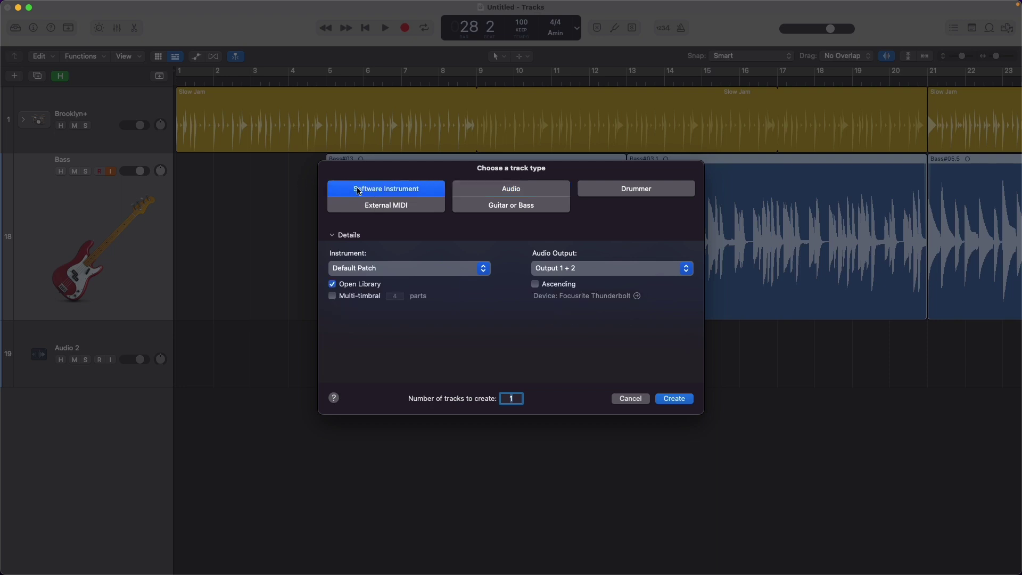
pyautogui.click(684, 400)
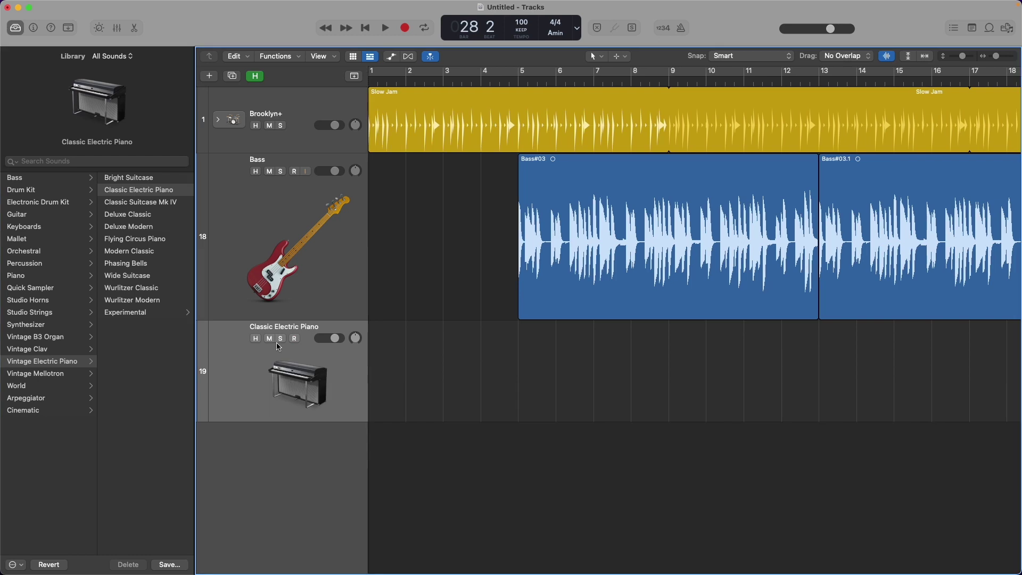
# Step: Show the Mixer, hide the Library and try to reset the Classic Electric Piano channel strip
pyautogui.press('x')
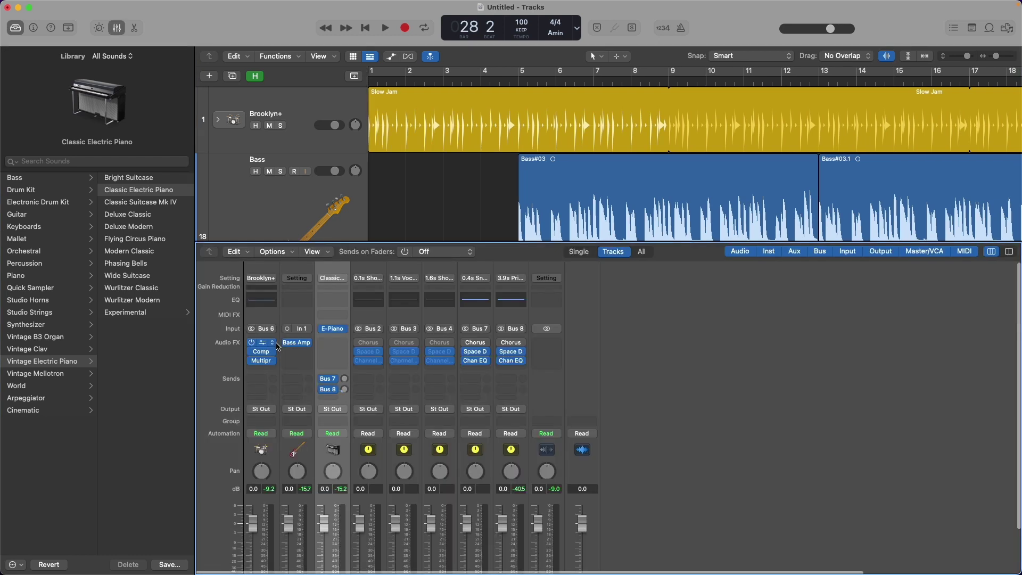
pyautogui.click(16, 27)
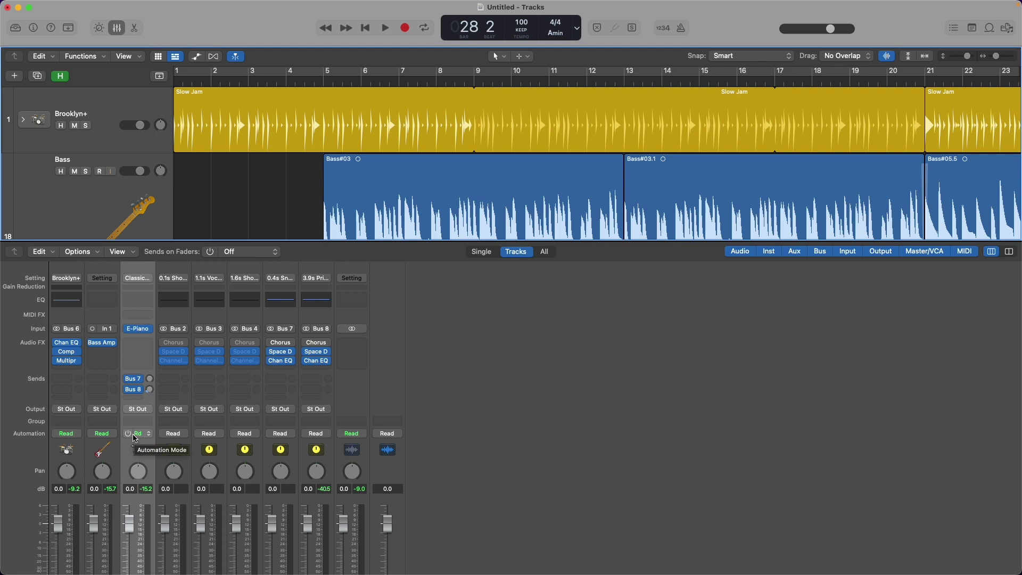
pyautogui.click(137, 277)
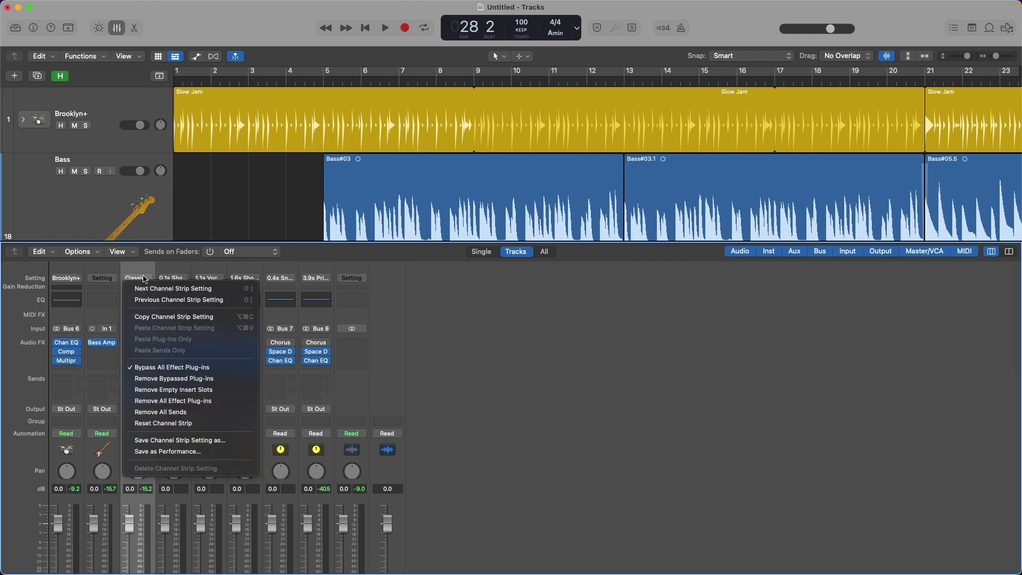
pyautogui.click(150, 426)
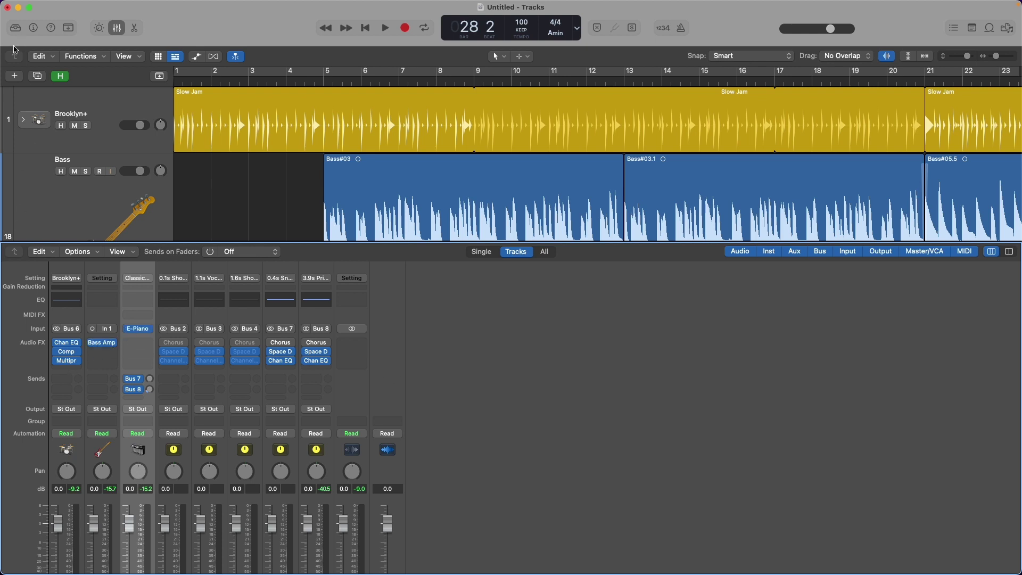
# Step: Bring back the Library and load the Classic Rock Organ patch from Vintage B3 Organ onto the new instrument track
pyautogui.click(15, 28)
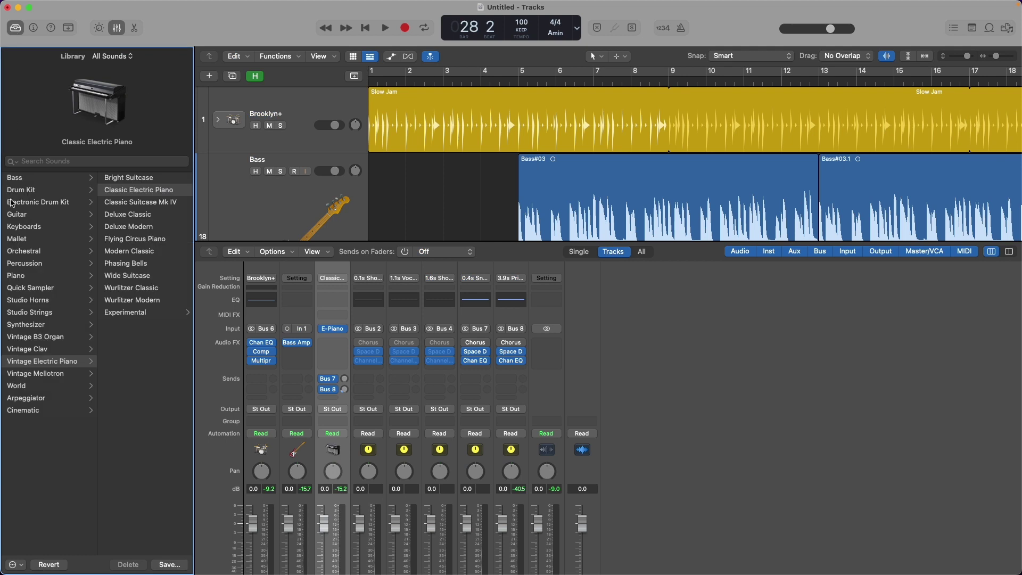
pyautogui.click(27, 349)
pyautogui.click(33, 337)
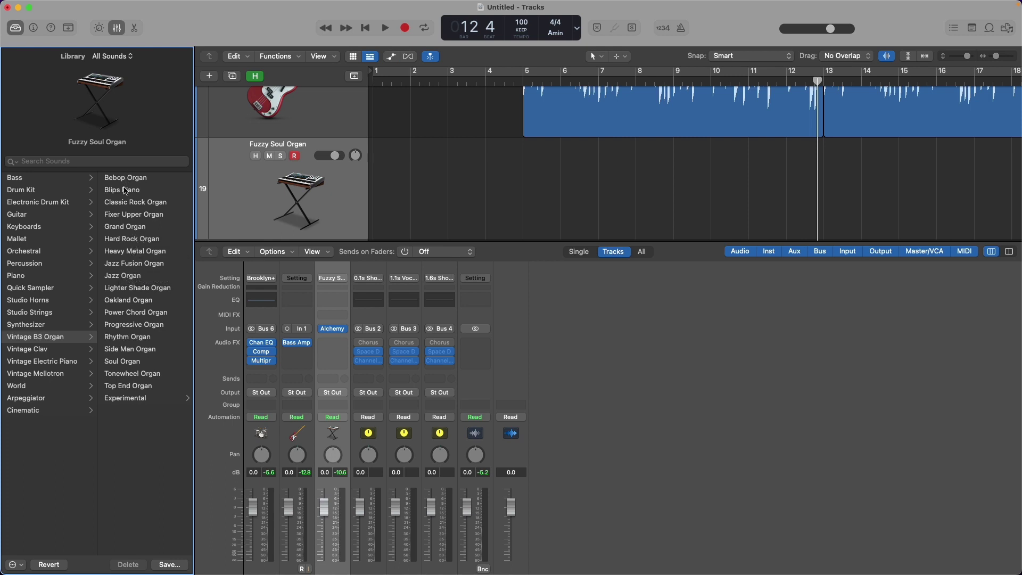
pyautogui.click(131, 202)
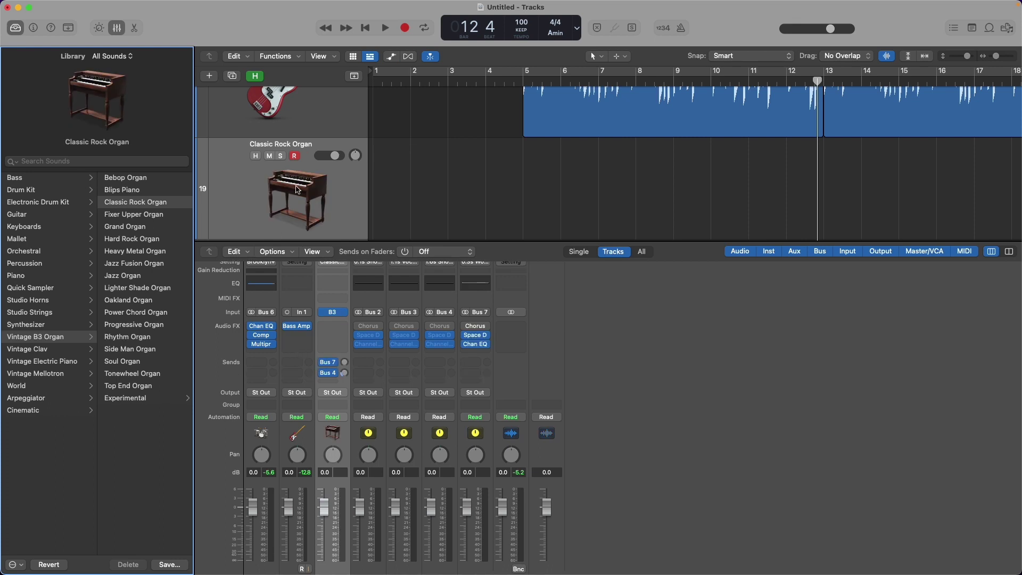
# Step: Open the Vintage B3 instrument on the Classic Rock Organ channel, look over its drawbars and effects, and close it
pyautogui.scroll(1, 295, 218)
pyautogui.scroll(-1, 295, 218)
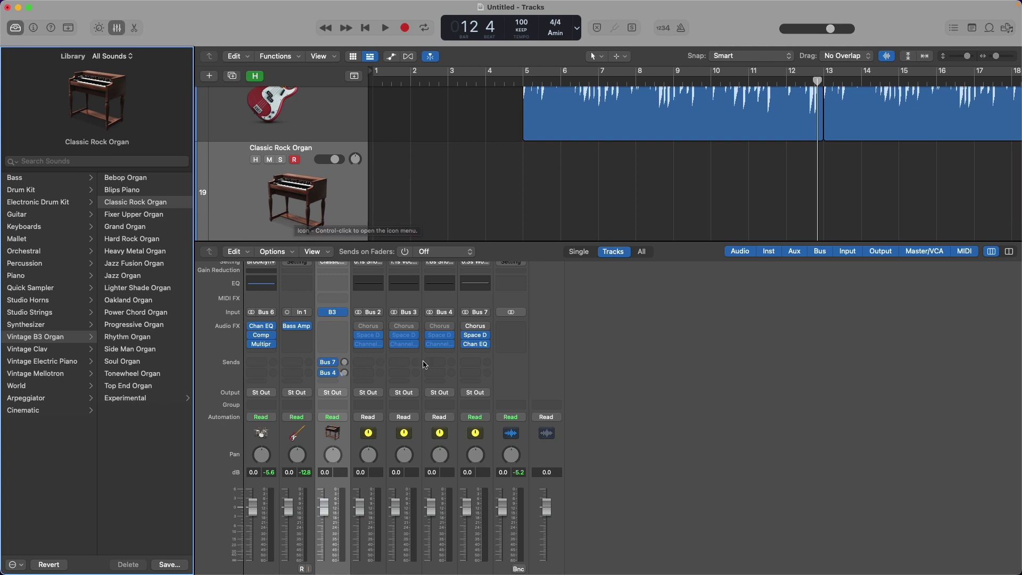
pyautogui.click(330, 314)
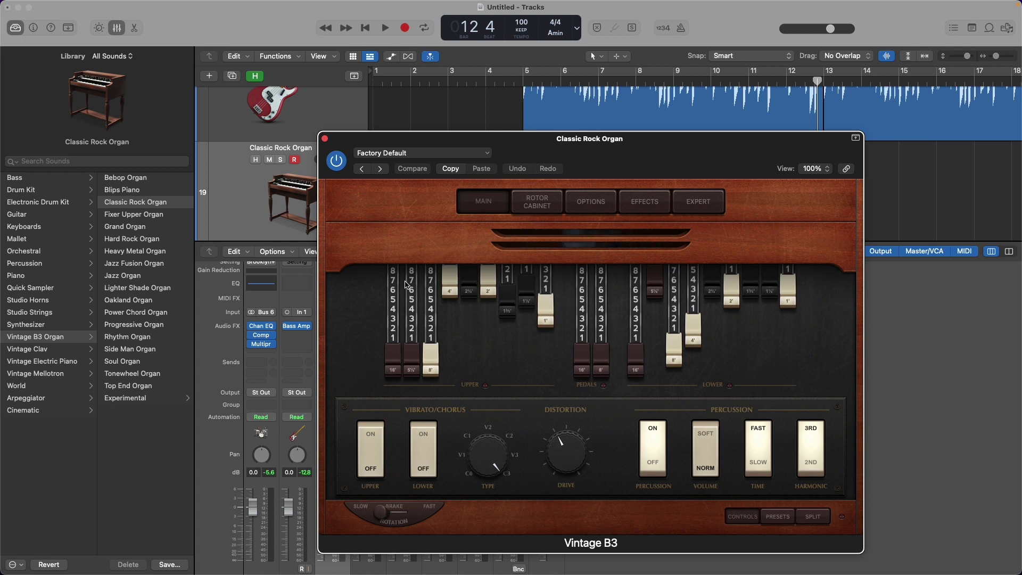
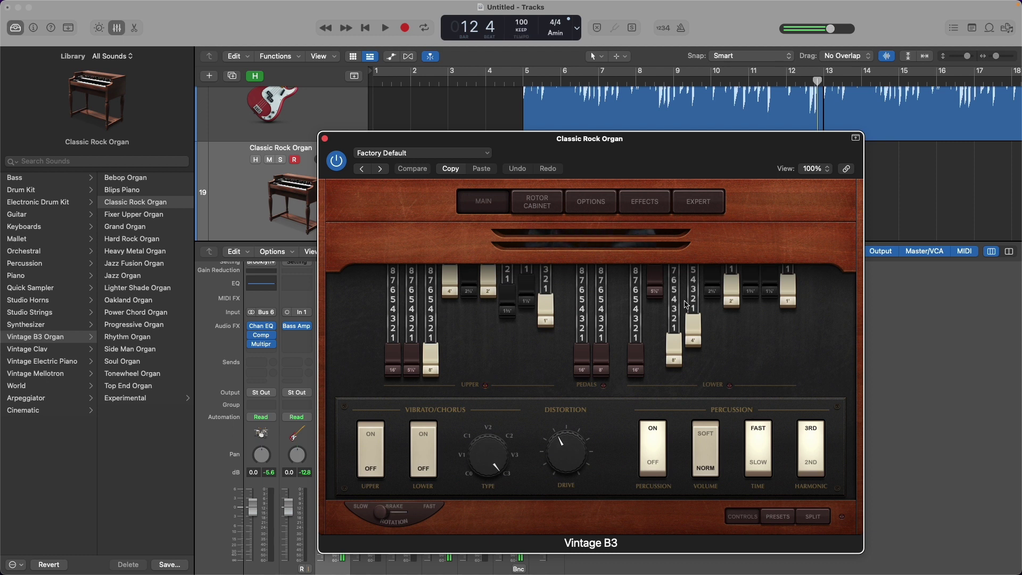
pyautogui.click(324, 139)
# Step: Record an organ part on the Classic Rock Organ track from bar 5 to about bar 13
pyautogui.click(486, 81)
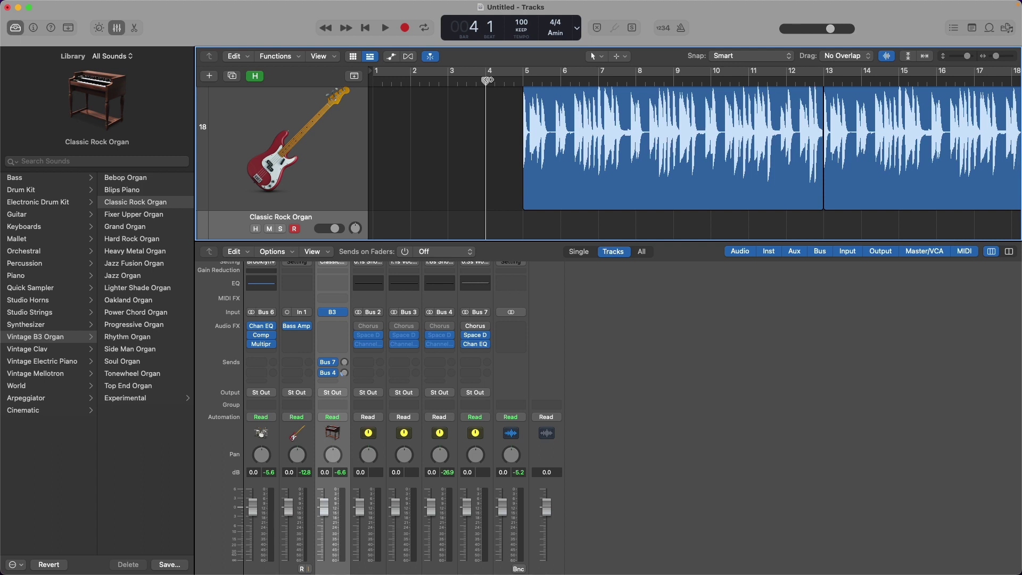
pyautogui.press('super+Left')
pyautogui.press('super+Left')
pyautogui.click(431, 81)
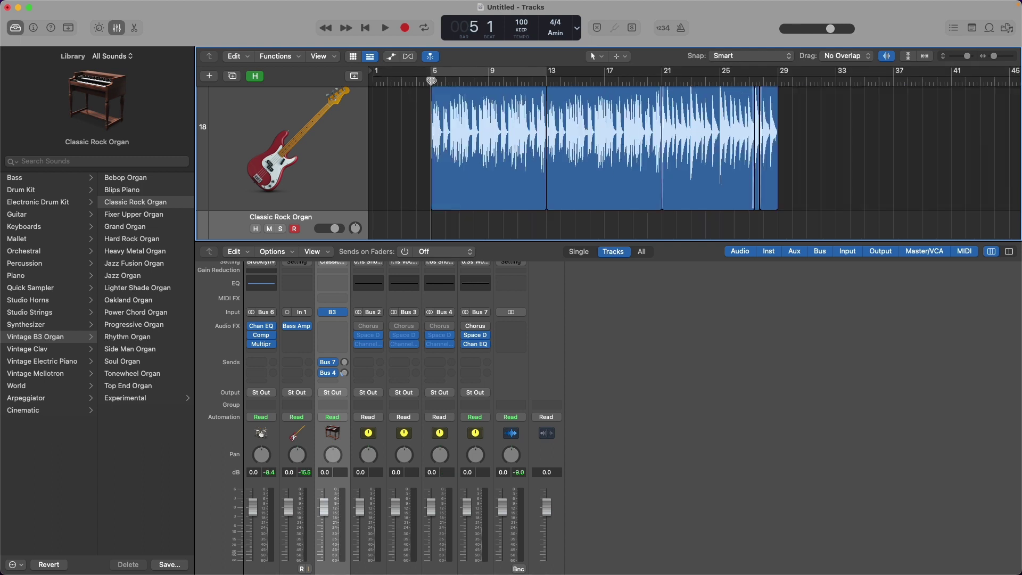
pyautogui.press('r')
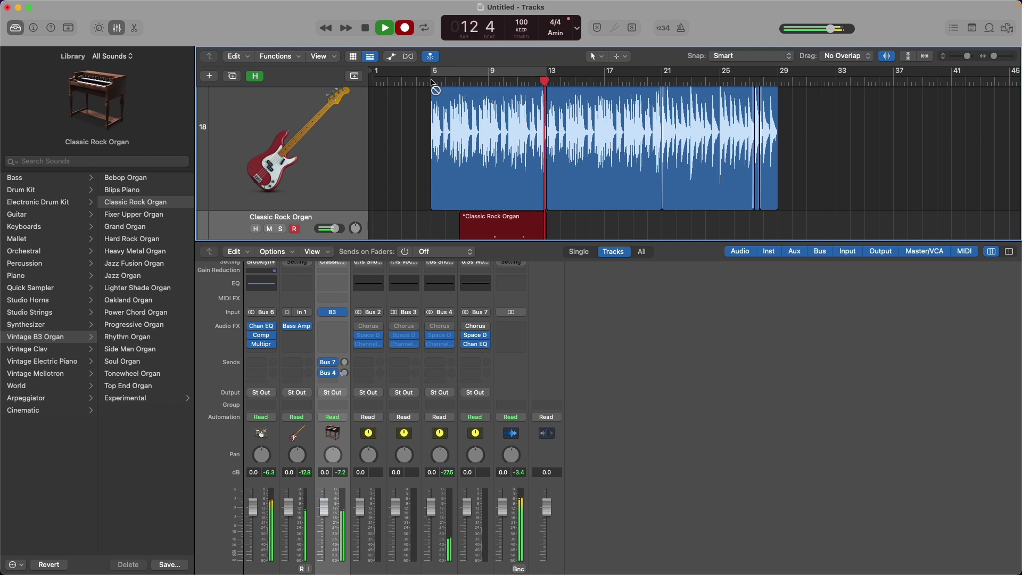
pyautogui.press('space')
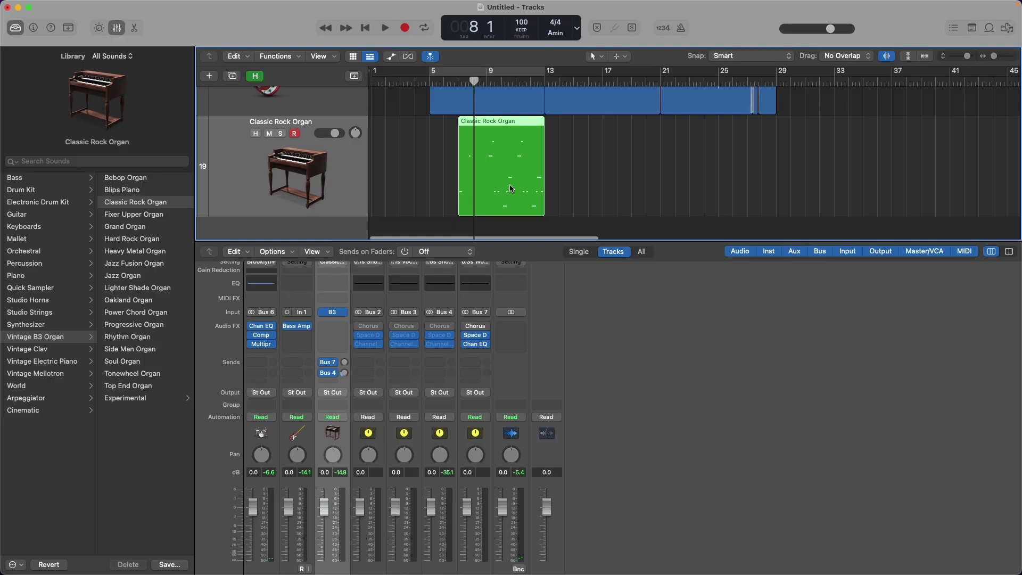
# Step: Open the recorded organ region in the Piano Roll, enlarge the editor and hide the Library
pyautogui.doubleClick(511, 189)
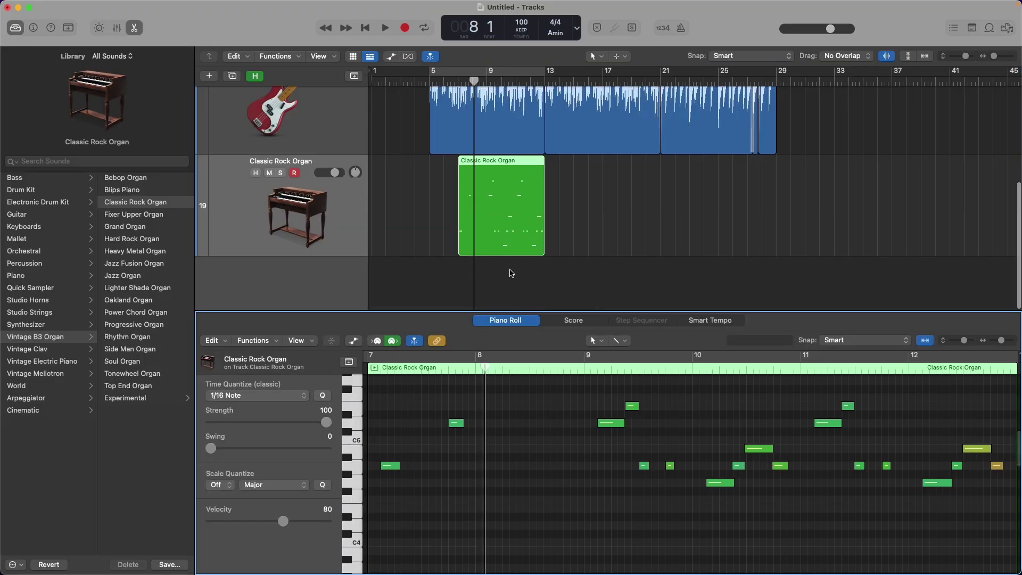
pyautogui.moveTo(407, 309); pyautogui.dragTo(407, 180)
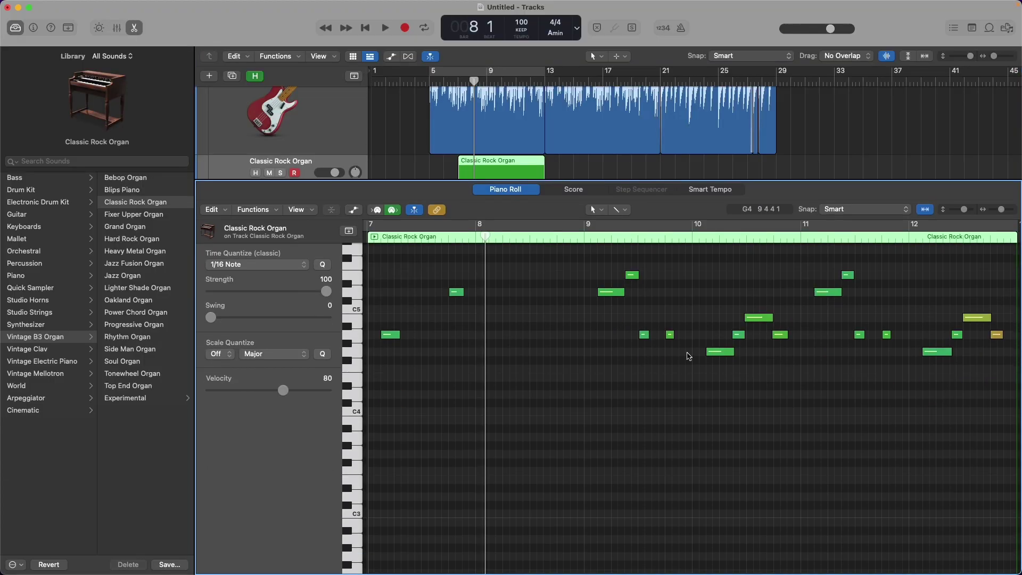
pyautogui.click(15, 27)
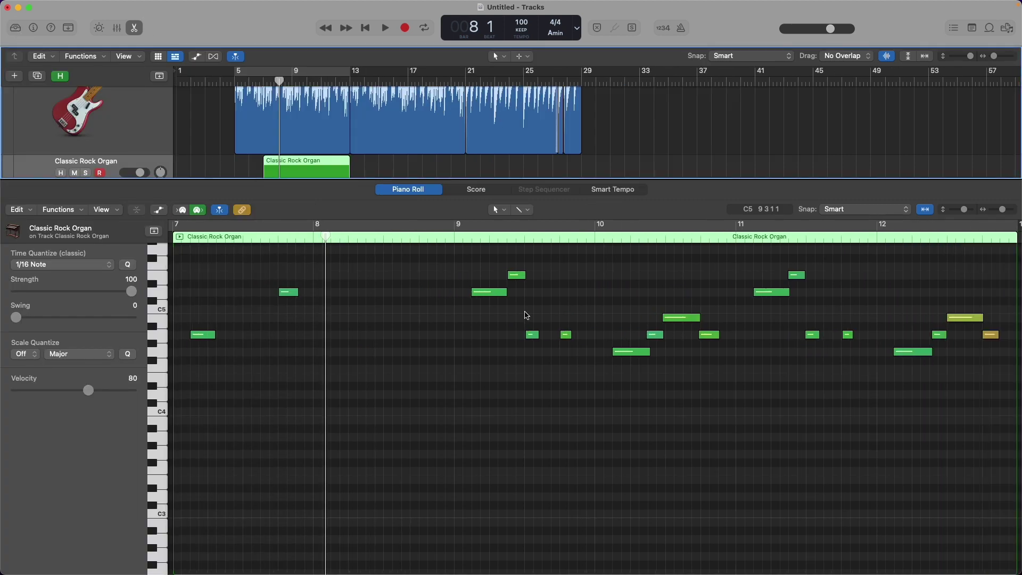
# Step: Delete the two stray notes in bar 7 of the organ region
pyautogui.click(290, 292)
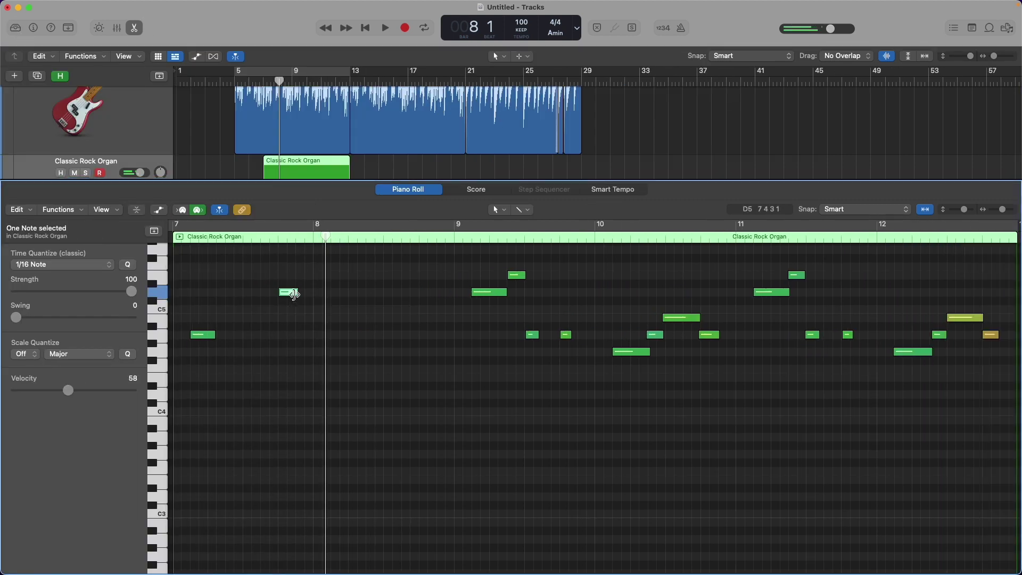
pyautogui.press('Delete')
pyautogui.press('Delete')
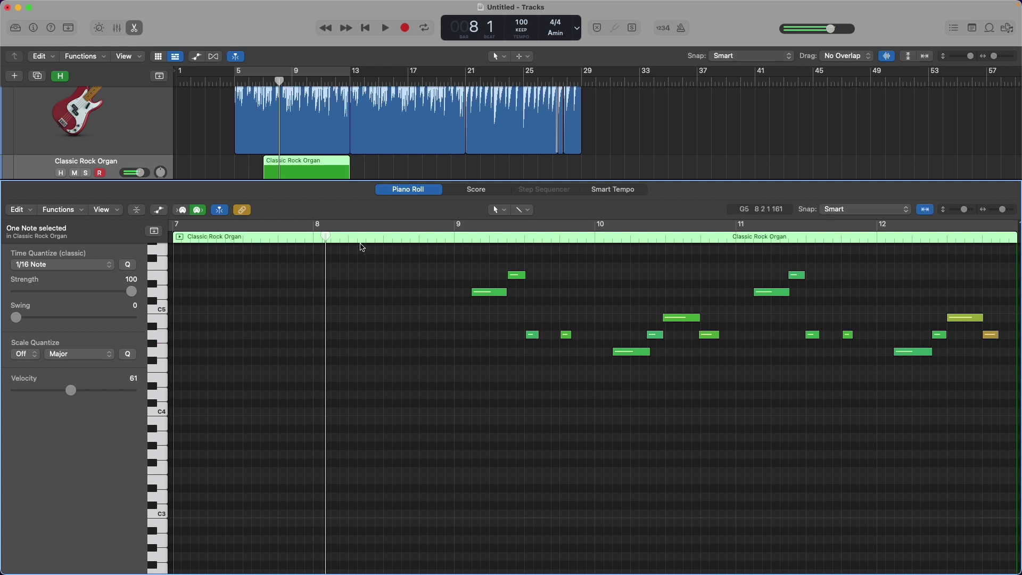
# Step: Play the organ region with the verse from bar 5 to about bar 11, with cycle mode off
pyautogui.click(364, 221)
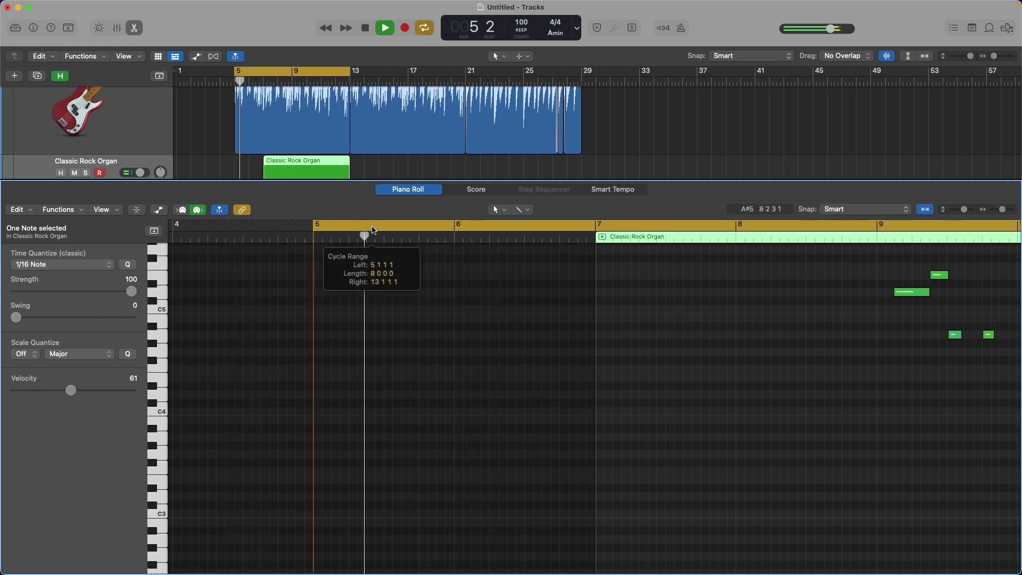
pyautogui.click(365, 224)
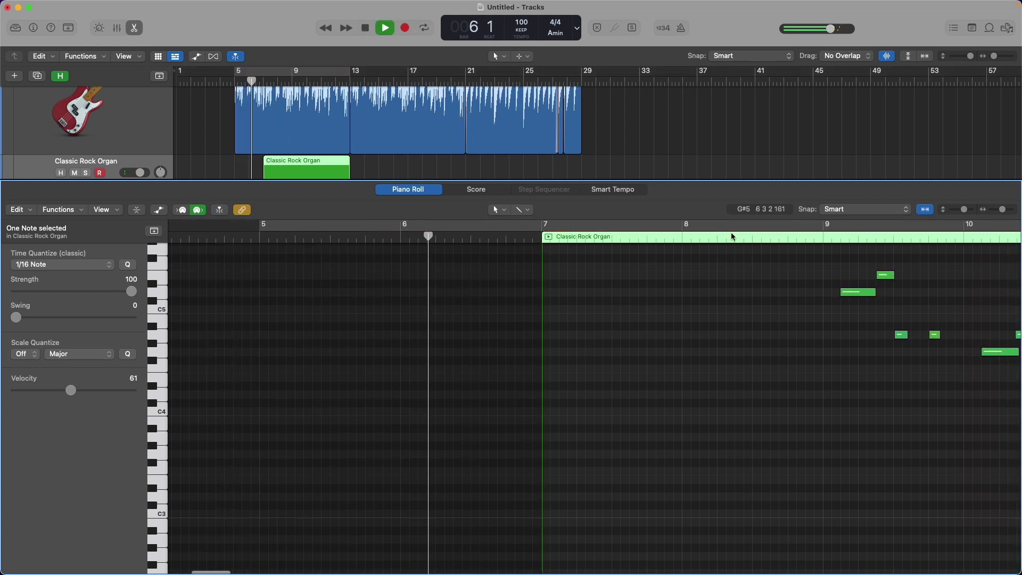
pyautogui.click(751, 237)
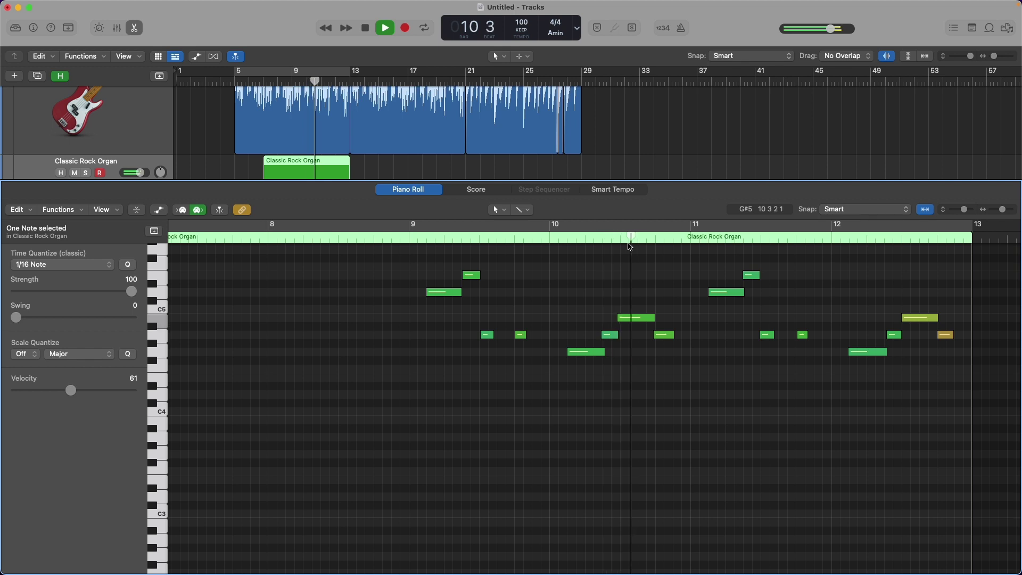
pyautogui.press('space')
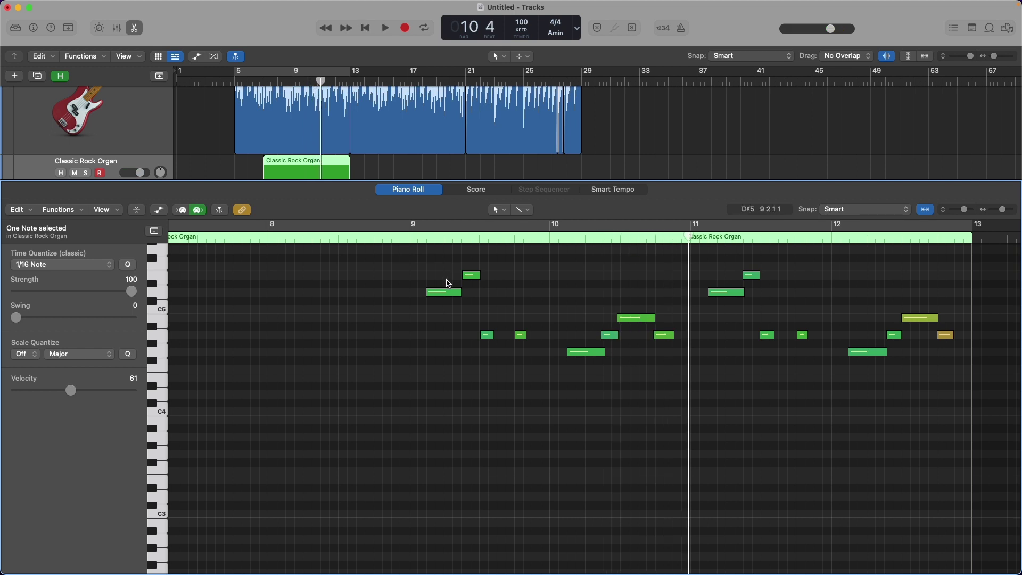
# Step: Try moving the long G4 note in bar 10 earlier onto the bar line and play the organ part
pyautogui.moveTo(459, 299)
pyautogui.moveTo(581, 352); pyautogui.dragTo(563, 353)
pyautogui.click(394, 243)
pyautogui.press('space')
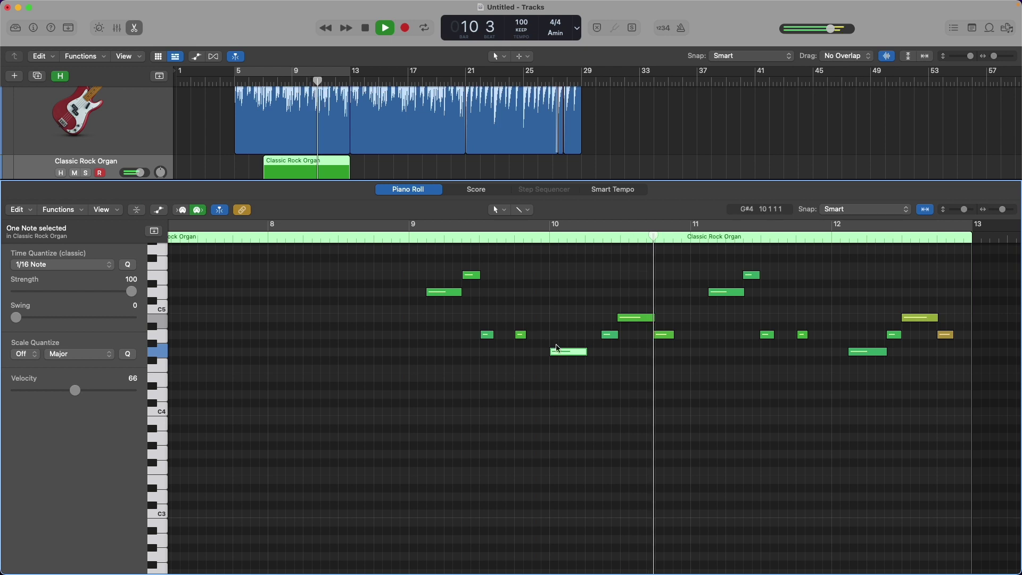
pyautogui.press('space')
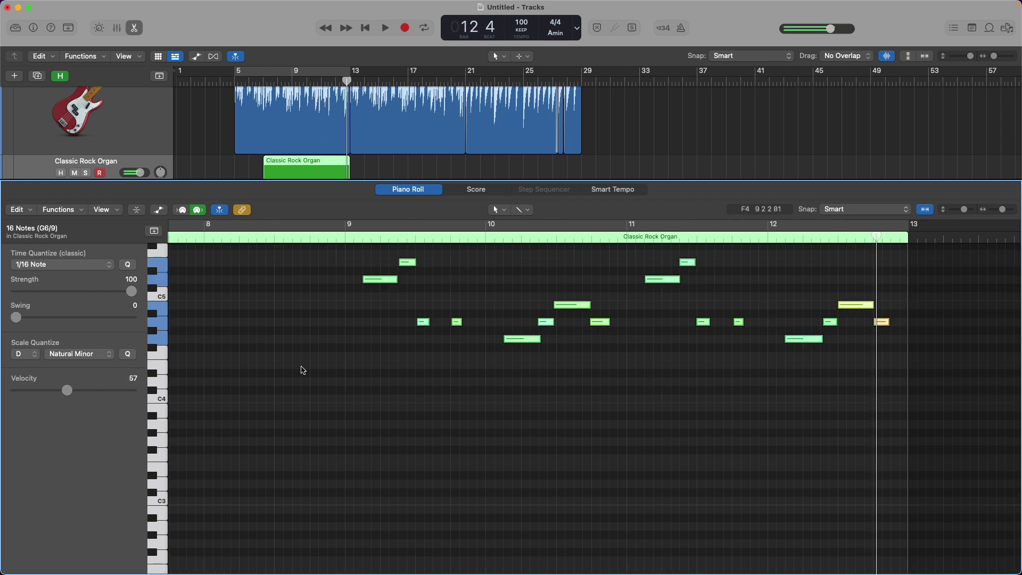
# Step: Slightly lower the velocity of all selected organ notes and deselect them
pyautogui.moveTo(67, 391)
pyautogui.mouseDown()
pyautogui.moveTo(76, 393)
pyautogui.moveTo(66, 391)
pyautogui.mouseUp()
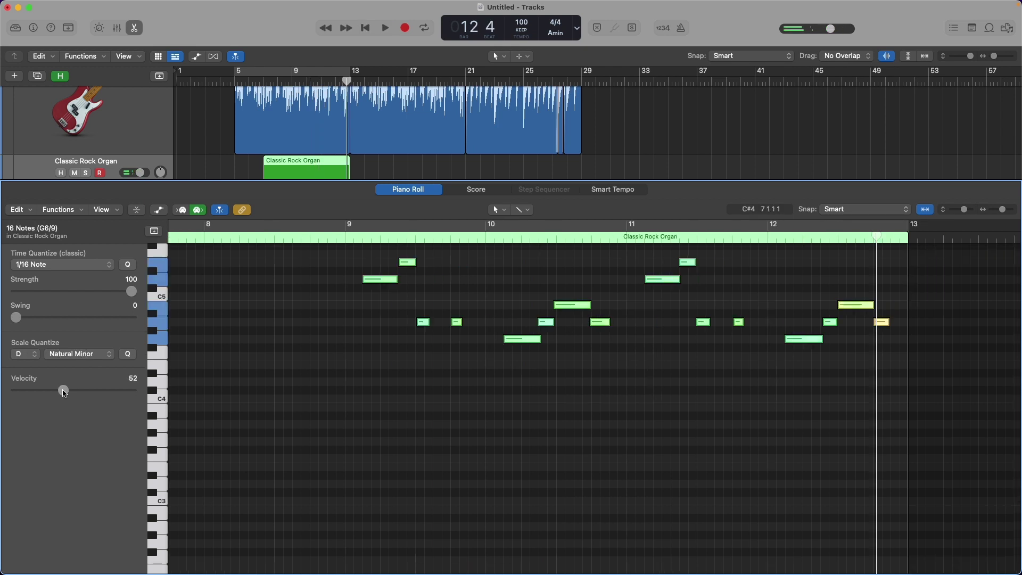
pyautogui.hscroll(-3, 433, 324)
pyautogui.click(512, 322)
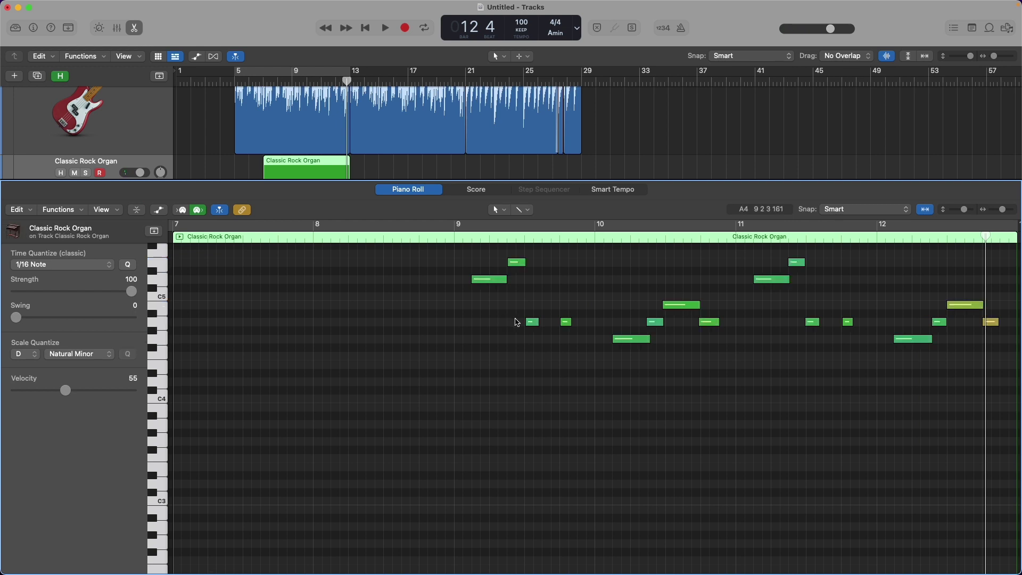
# Step: Lengthen the first A4 note in bar 9 to about 0 0 1 216 and play the organ part from bar 9 to bar 10
pyautogui.moveTo(539, 322); pyautogui.dragTo(546, 325)
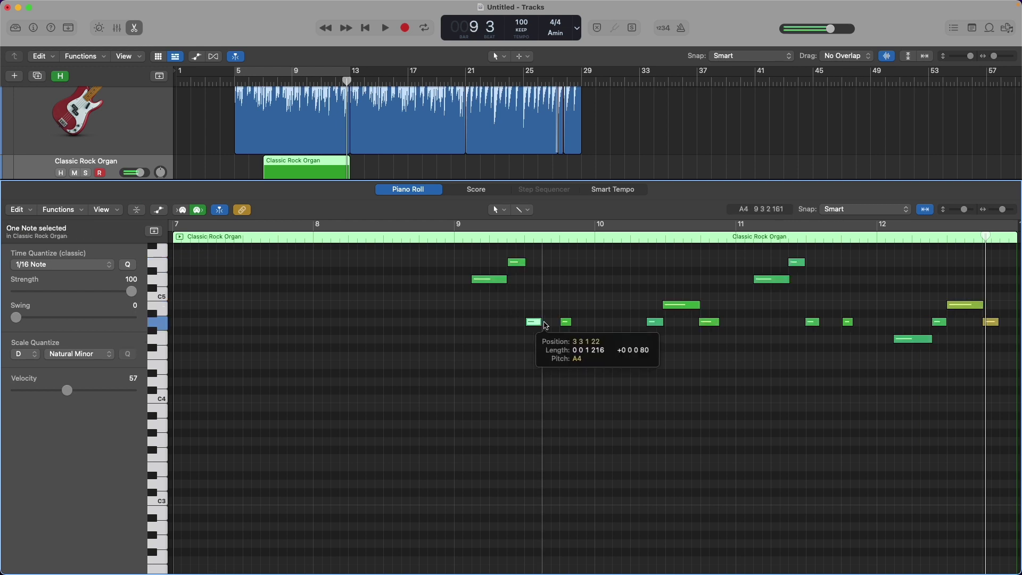
pyautogui.click(465, 238)
pyautogui.press('space')
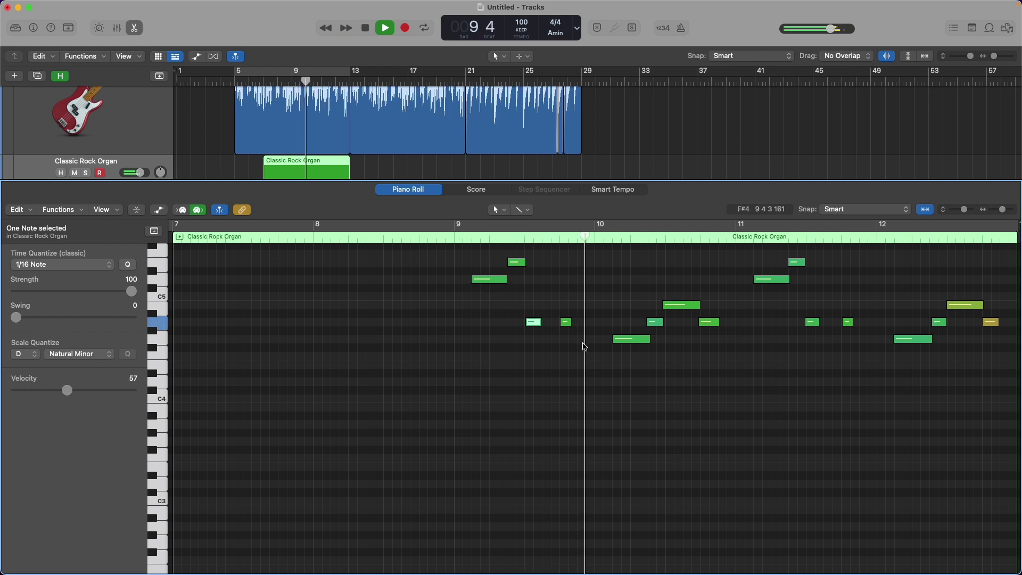
pyautogui.press('space')
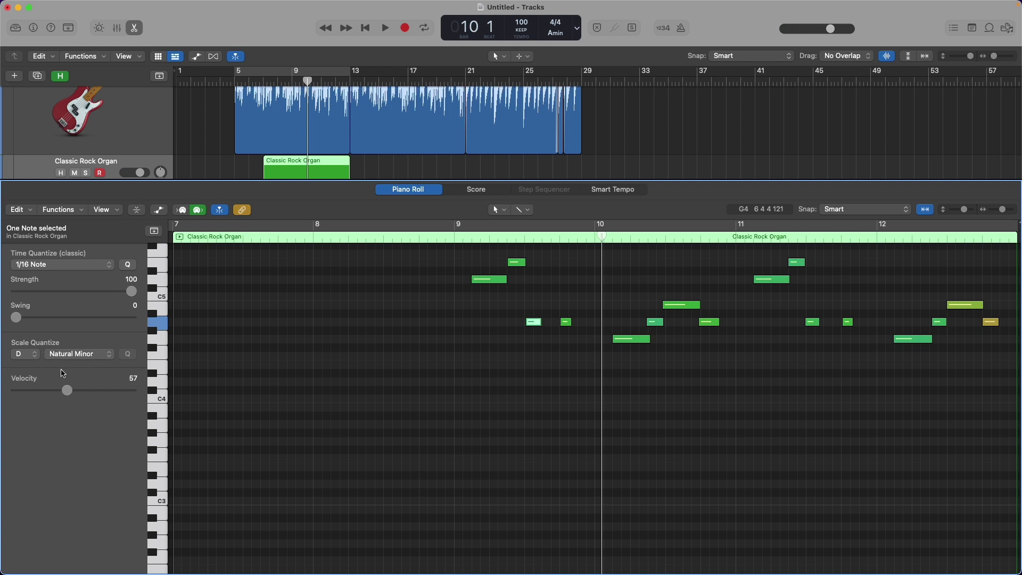
# Step: Select all organ notes and scale-quantize them in D, trying Natural Minor before settling on Major
pyautogui.click(60, 355)
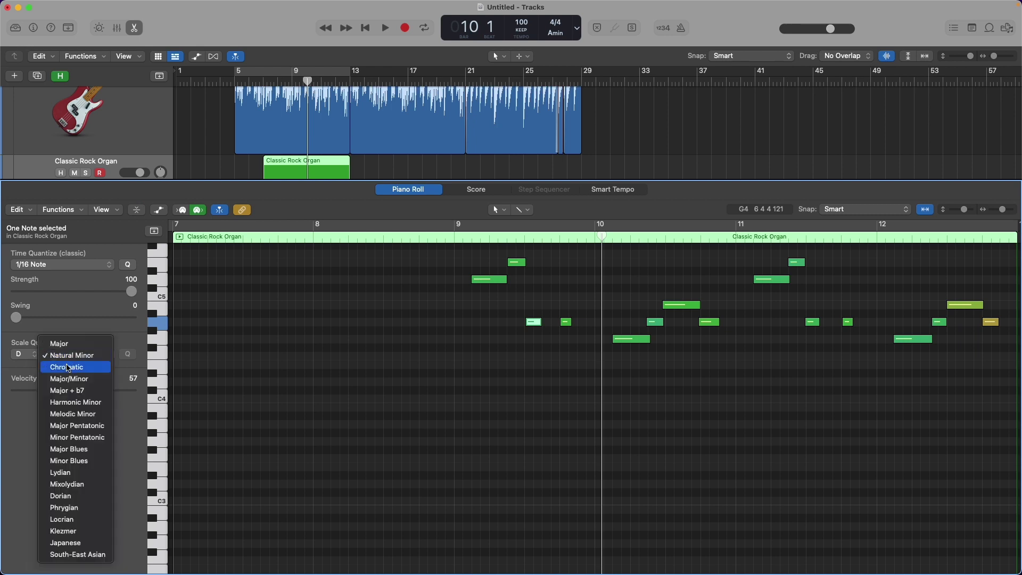
pyautogui.click(66, 345)
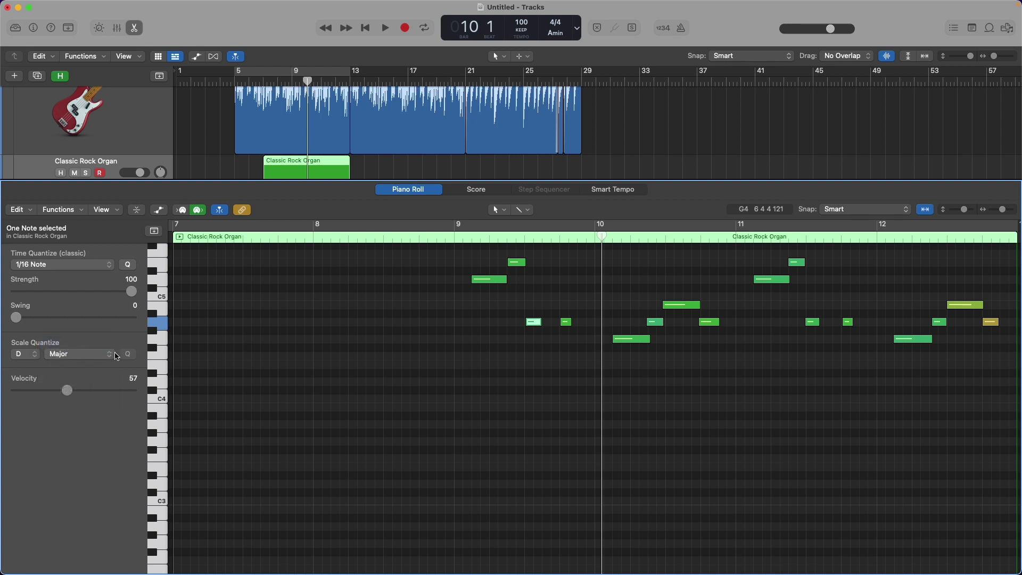
pyautogui.moveTo(458, 259); pyautogui.dragTo(995, 365)
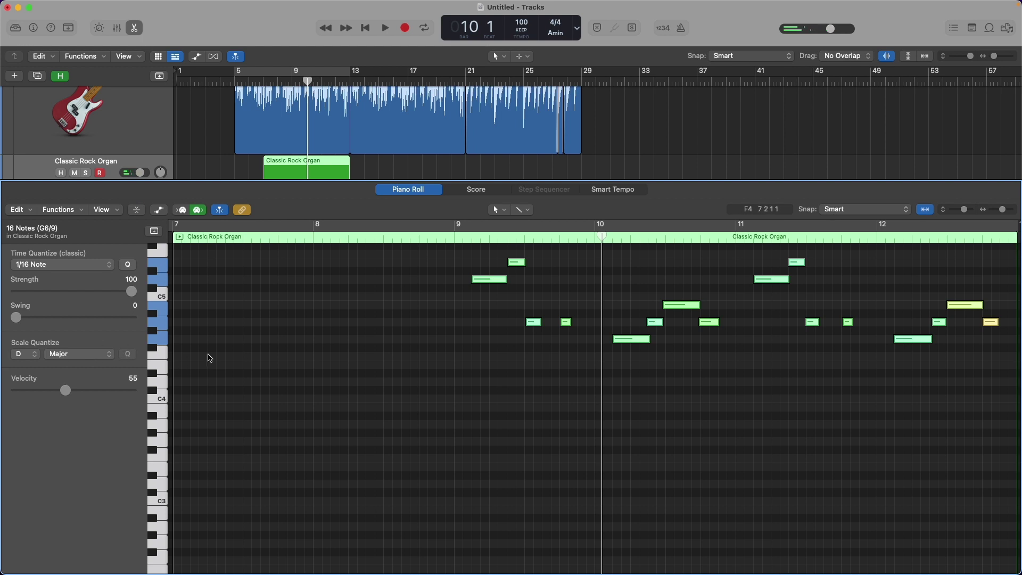
pyautogui.click(82, 354)
pyautogui.click(86, 364)
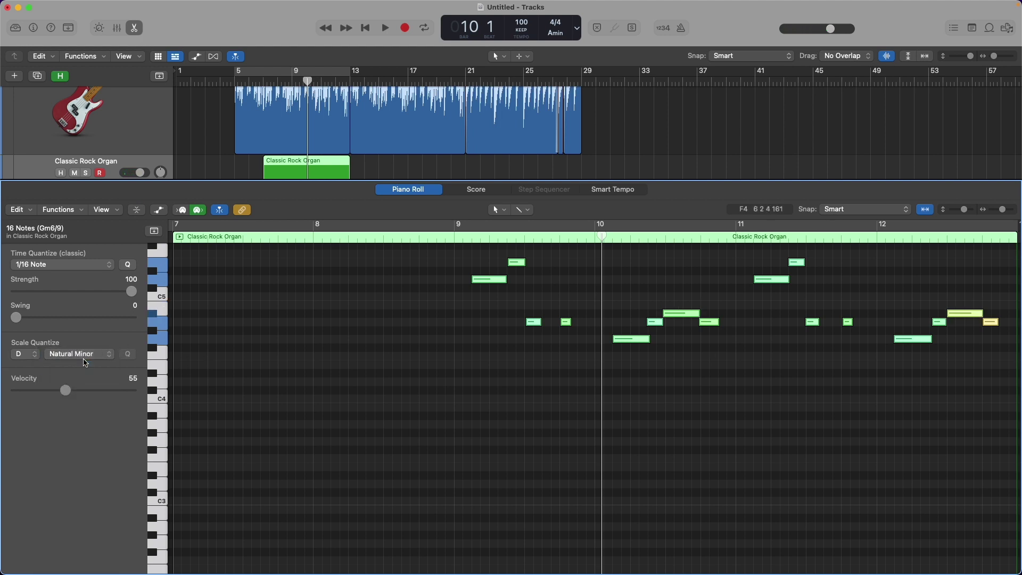
pyautogui.click(85, 356)
pyautogui.click(80, 346)
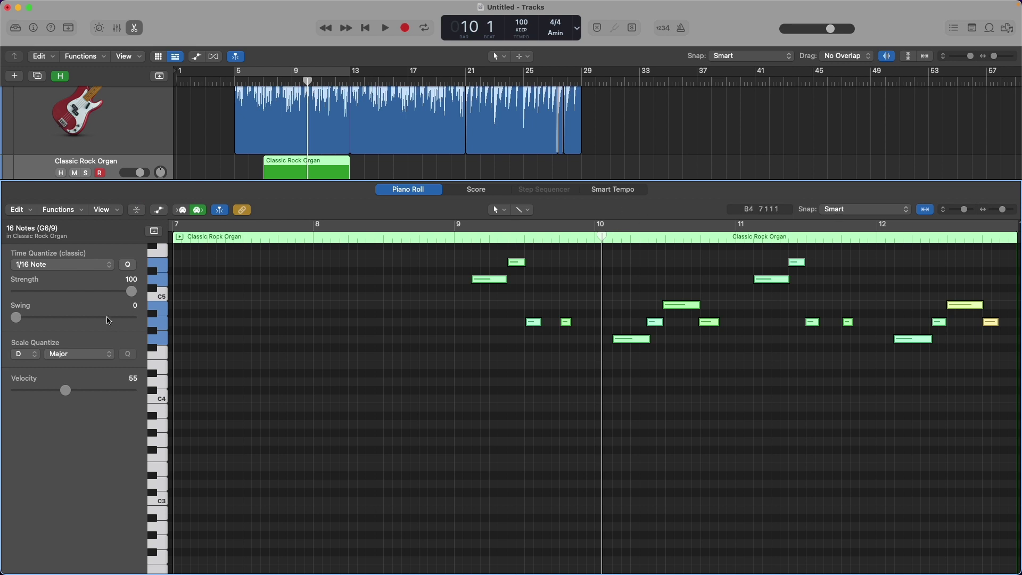
# Step: Time-quantize all the organ notes to 1/8 Note and play the part from bar 9 to about bar 10
pyautogui.click(95, 267)
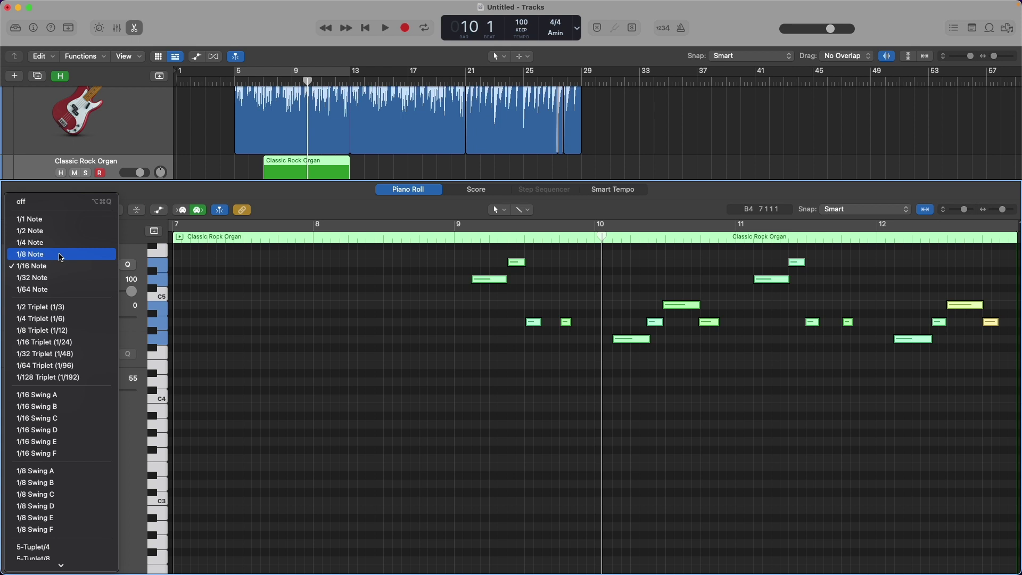
pyautogui.click(61, 256)
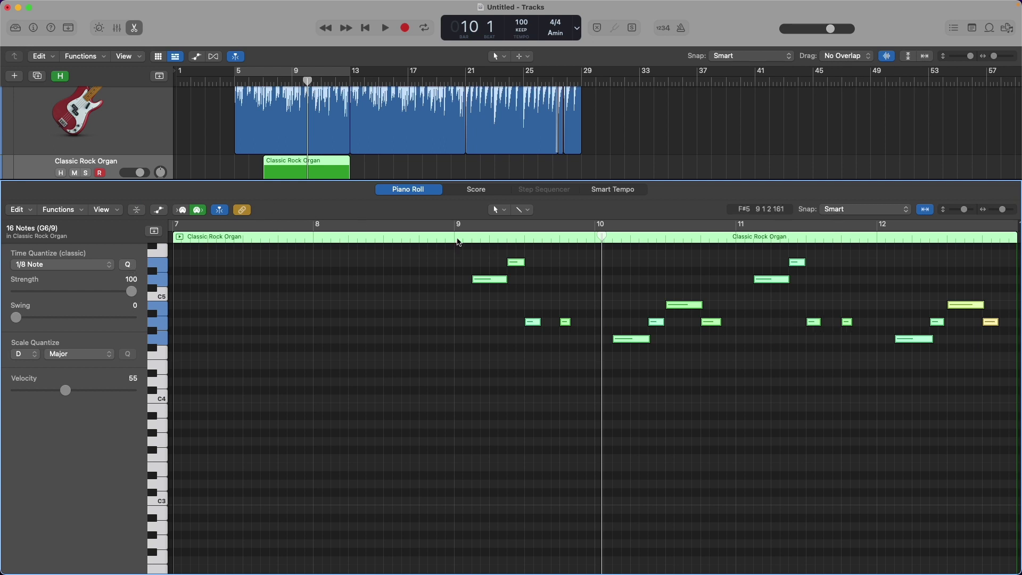
pyautogui.click(456, 239)
pyautogui.press('space')
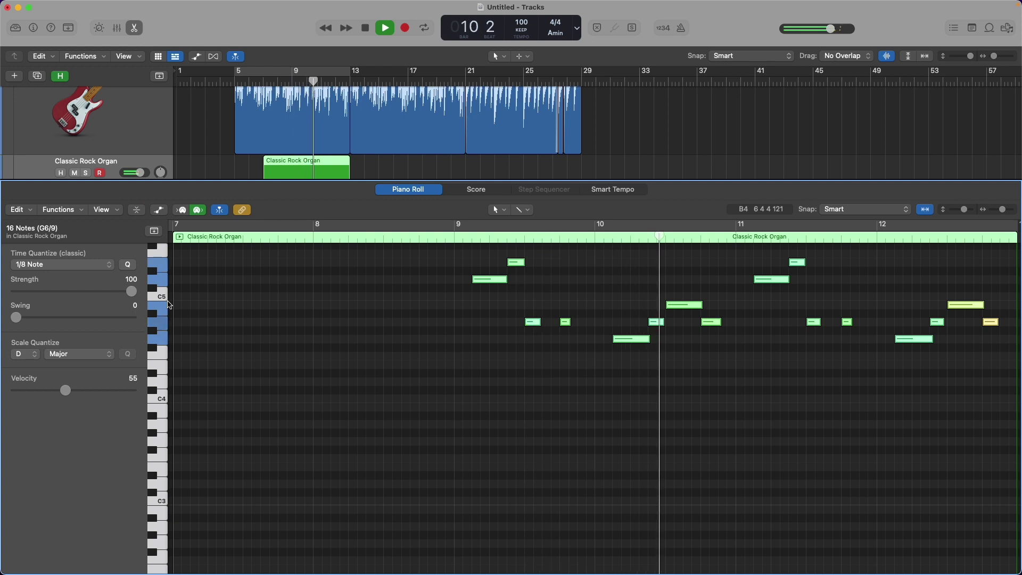
pyautogui.press('space')
# Step: Set the quantize swing of the organ notes to 38, deselect them and play bars 9 to 12
pyautogui.moveTo(16, 318); pyautogui.dragTo(62, 320)
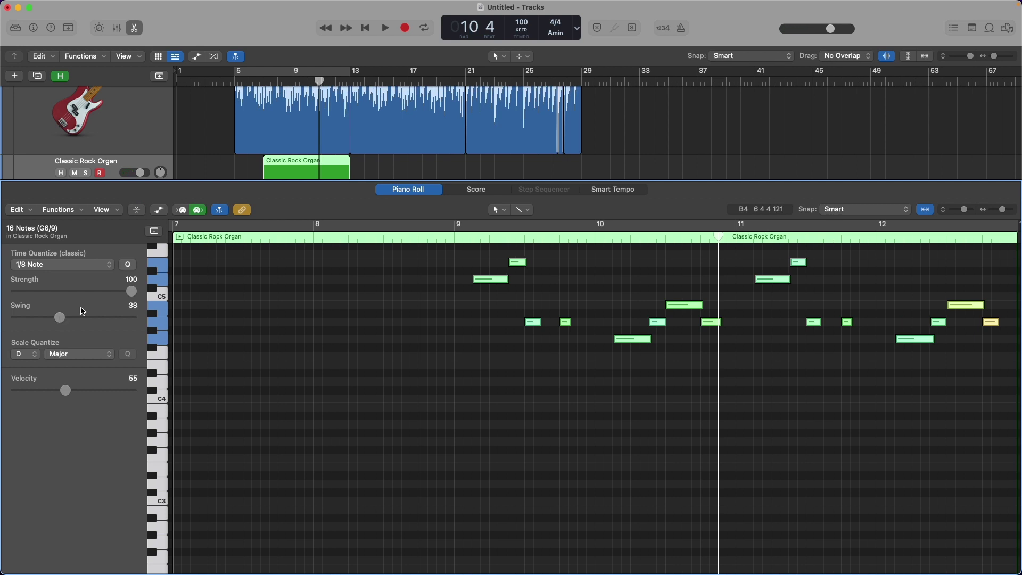
pyautogui.click(464, 246)
pyautogui.press('space')
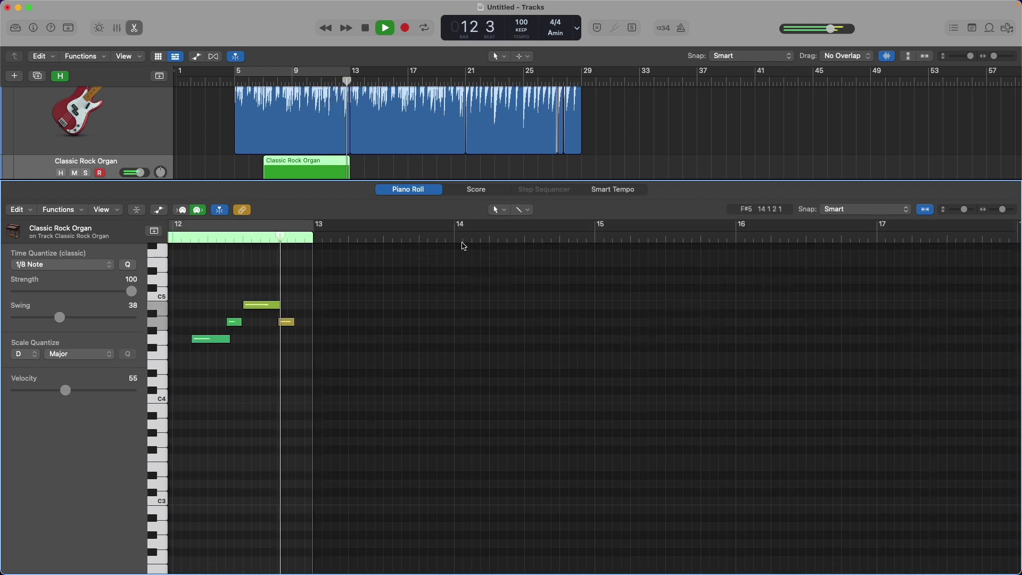
pyautogui.press('space')
pyautogui.hscroll(-3, 180, 351)
pyautogui.hscroll(-5, 180, 351)
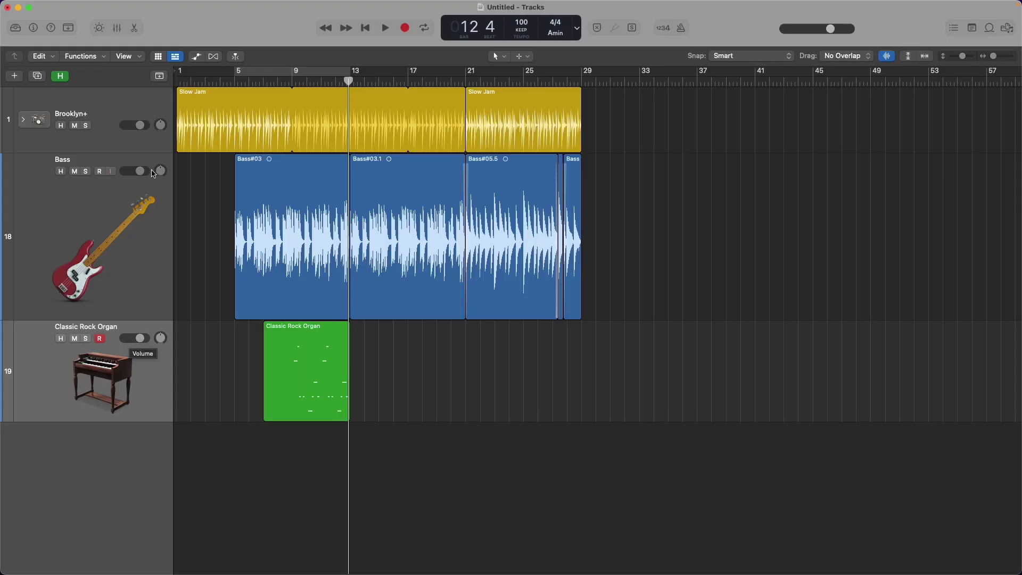
# Step: Show track automation and activate a Volume automation line at +0.0 dB on the Bass track
pyautogui.click(198, 59)
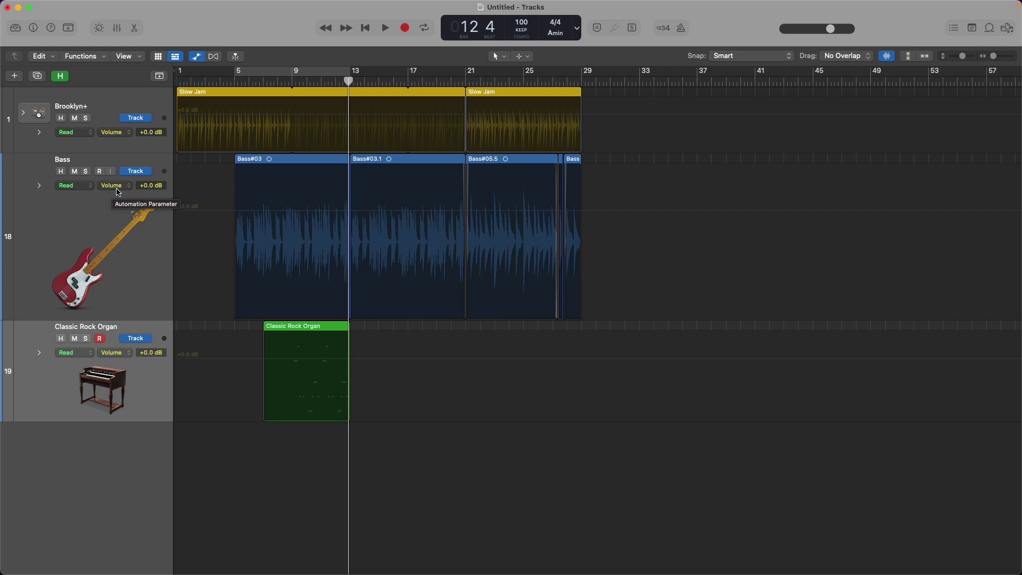
pyautogui.click(119, 192)
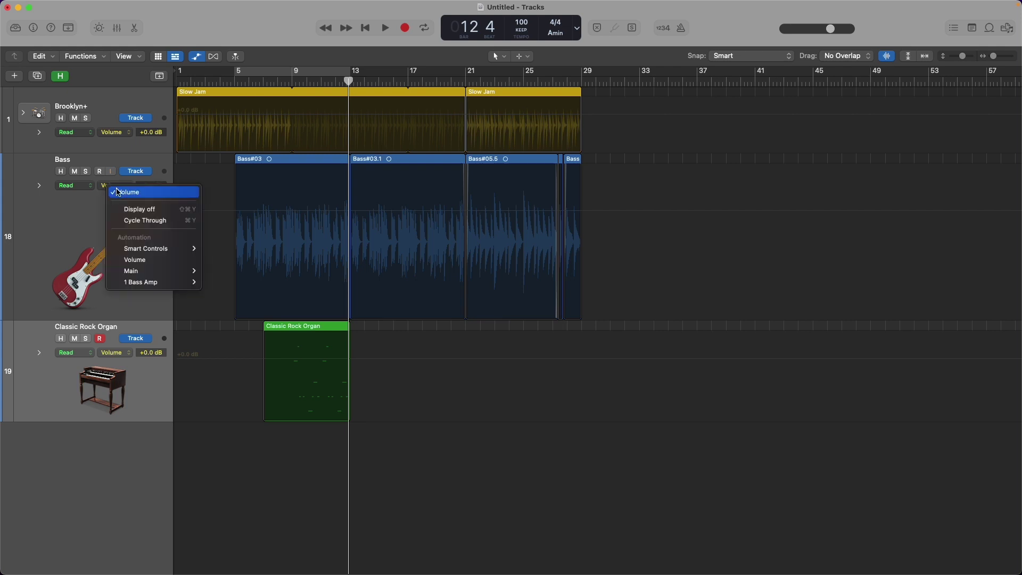
pyautogui.click(138, 196)
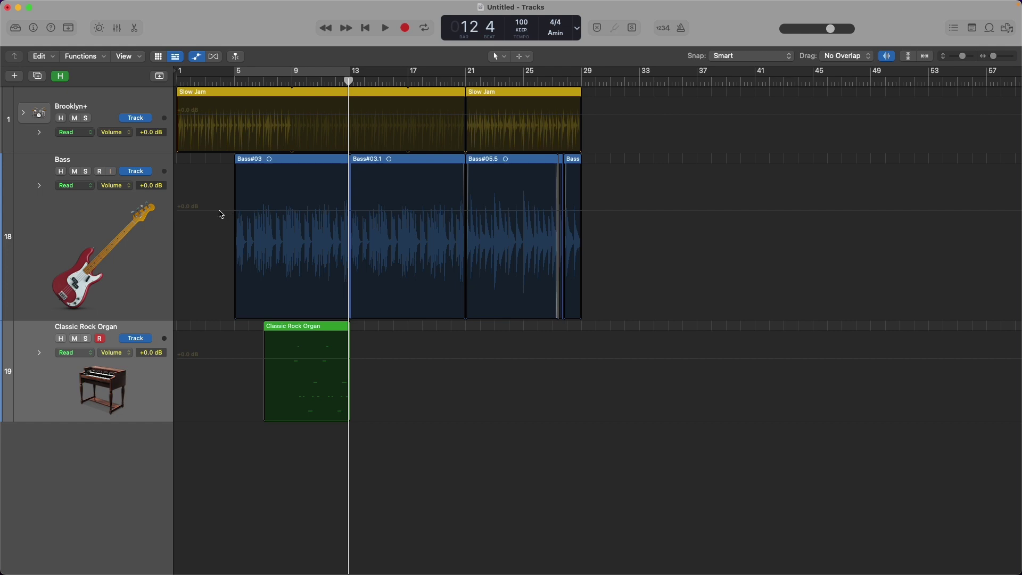
pyautogui.click(294, 214)
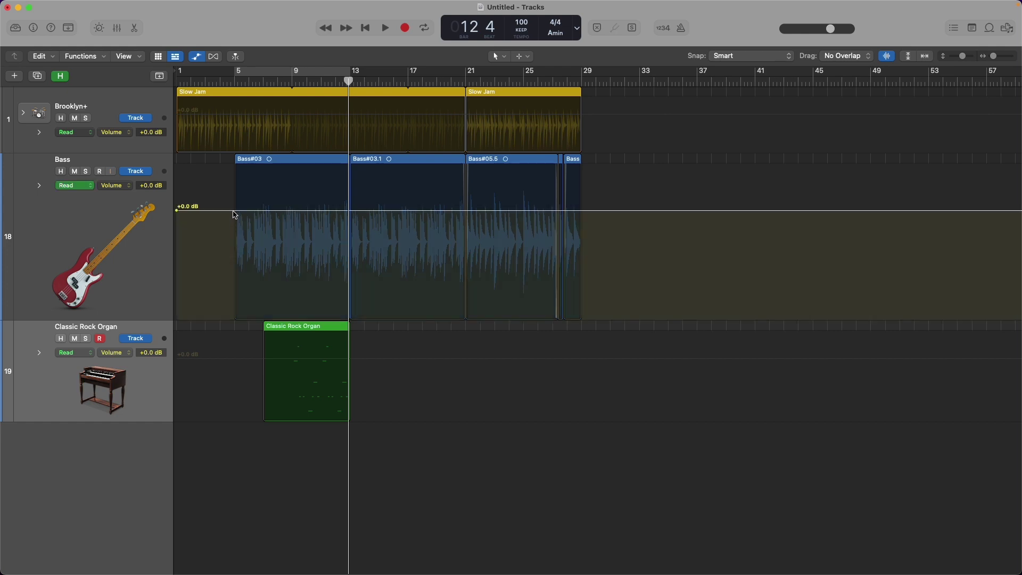
# Step: Add volume automation points on the Bass track, dipping to about -1.7 dB after bar 6 and rising to about +0.4 dB near bar 14
pyautogui.click(235, 212)
pyautogui.click(253, 212)
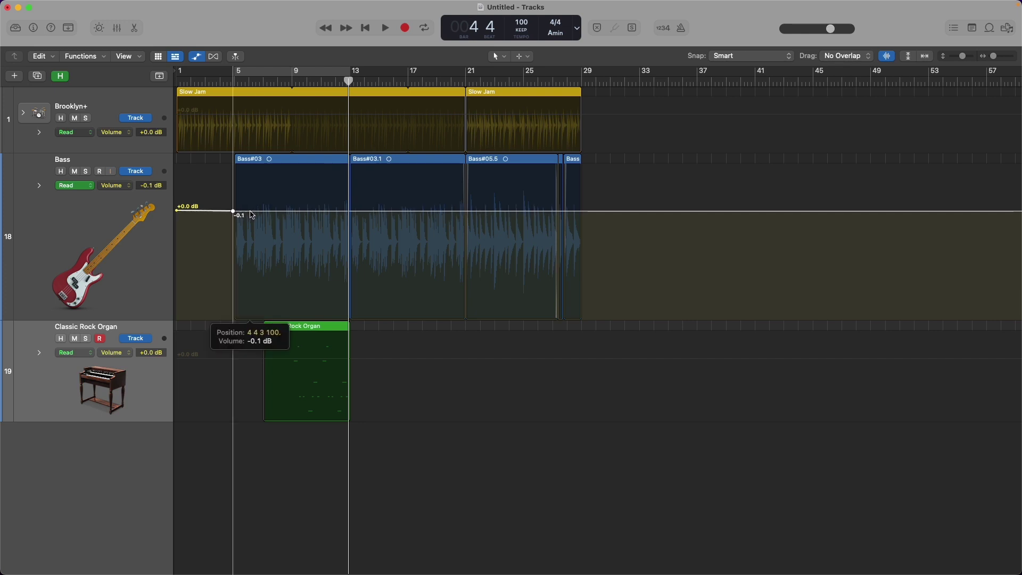
pyautogui.moveTo(254, 212); pyautogui.dragTo(286, 211)
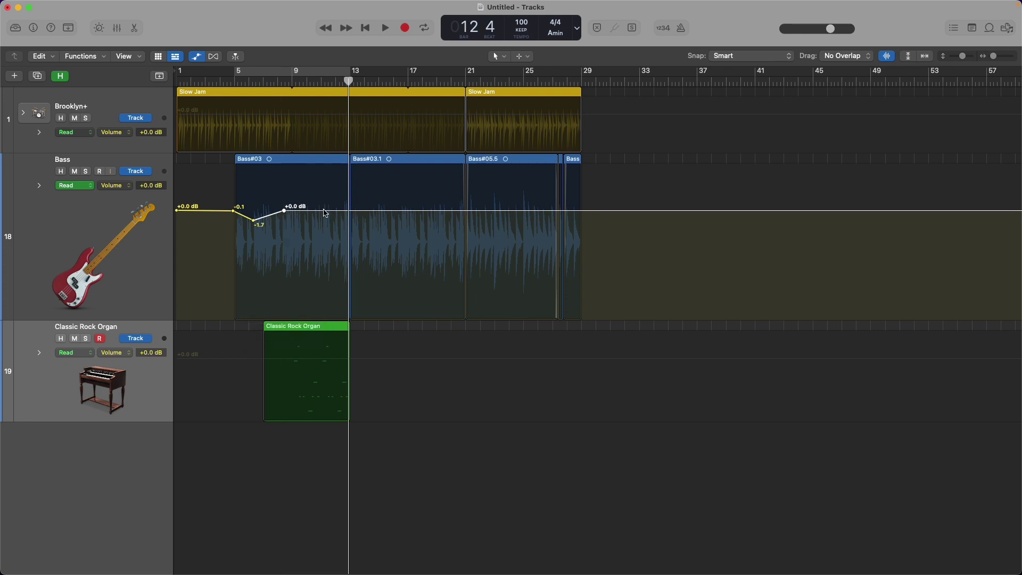
pyautogui.click(330, 211)
pyautogui.moveTo(367, 212); pyautogui.dragTo(373, 211)
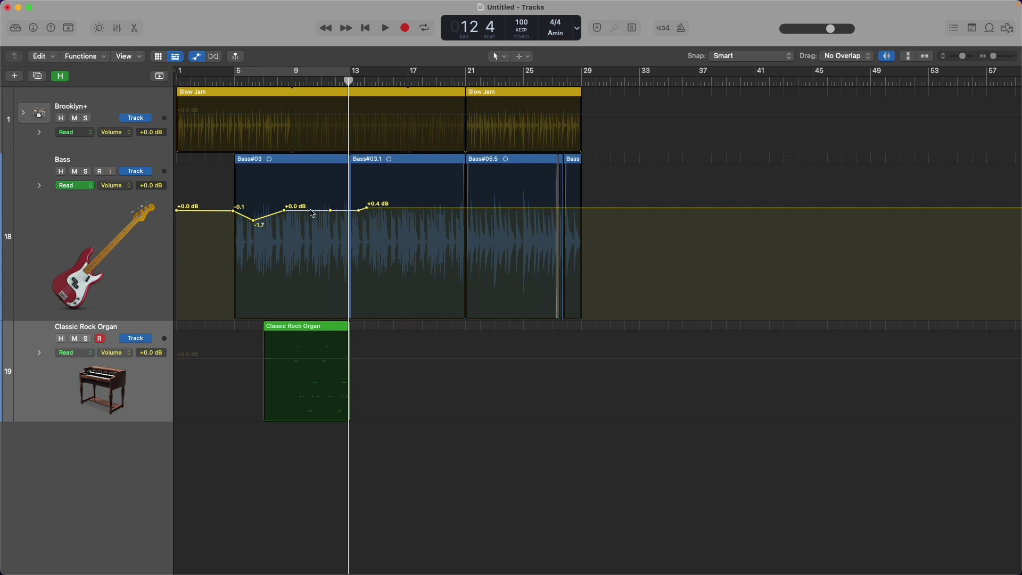
# Step: Draw a freehand volume automation curve on the Bass track from about bar 3 to bar 26 with the Pencil tool
pyautogui.click(505, 56)
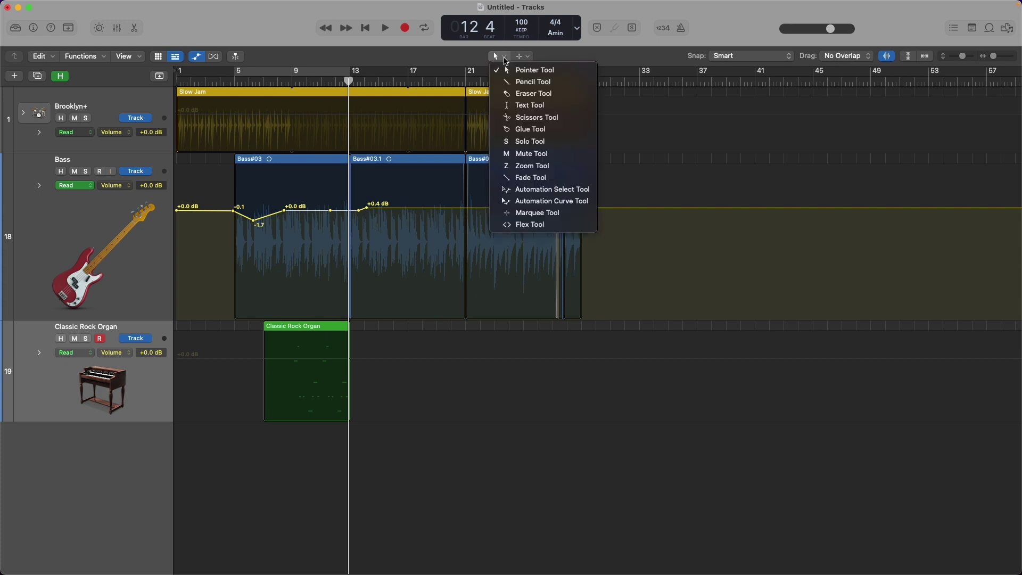
pyautogui.click(522, 83)
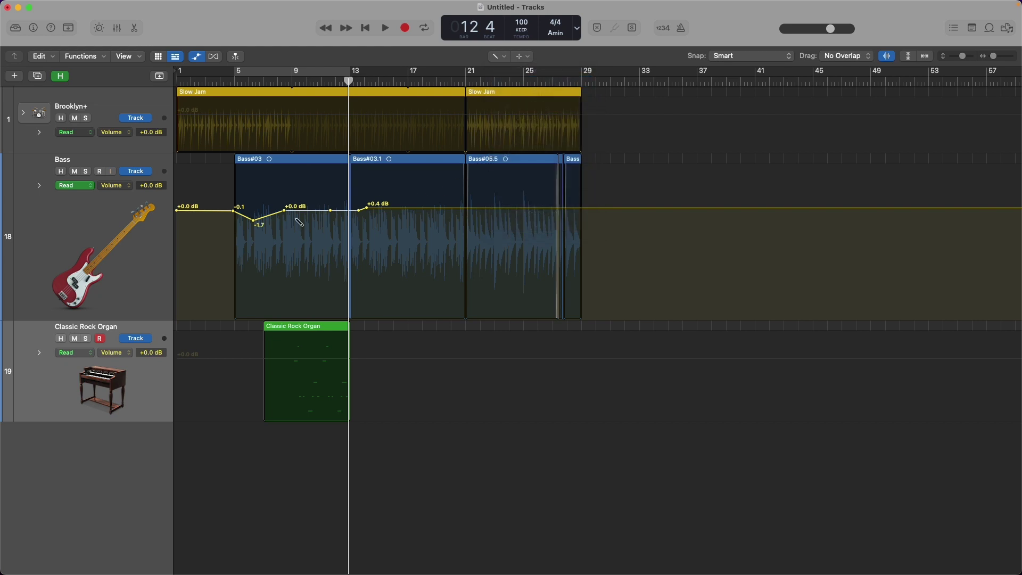
pyautogui.moveTo(206, 211)
pyautogui.mouseDown()
pyautogui.moveTo(265, 187)
pyautogui.moveTo(304, 230)
pyautogui.moveTo(404, 196)
pyautogui.moveTo(452, 228)
pyautogui.moveTo(545, 224)
pyautogui.mouseUp()
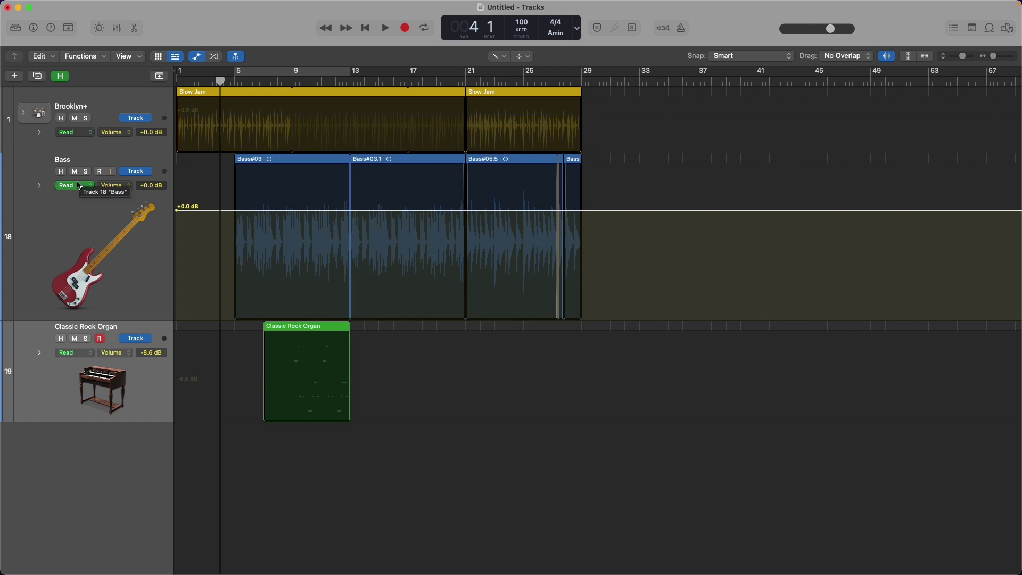
# Step: Set the Bass track's automation mode to Latch and look at its channel strip in the Mixer
pyautogui.click(75, 185)
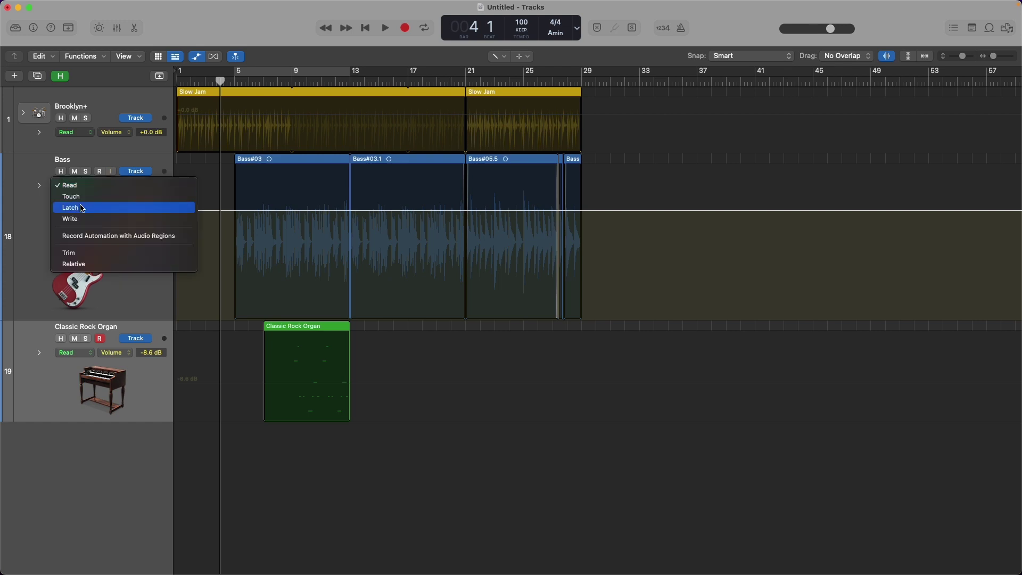
pyautogui.click(83, 208)
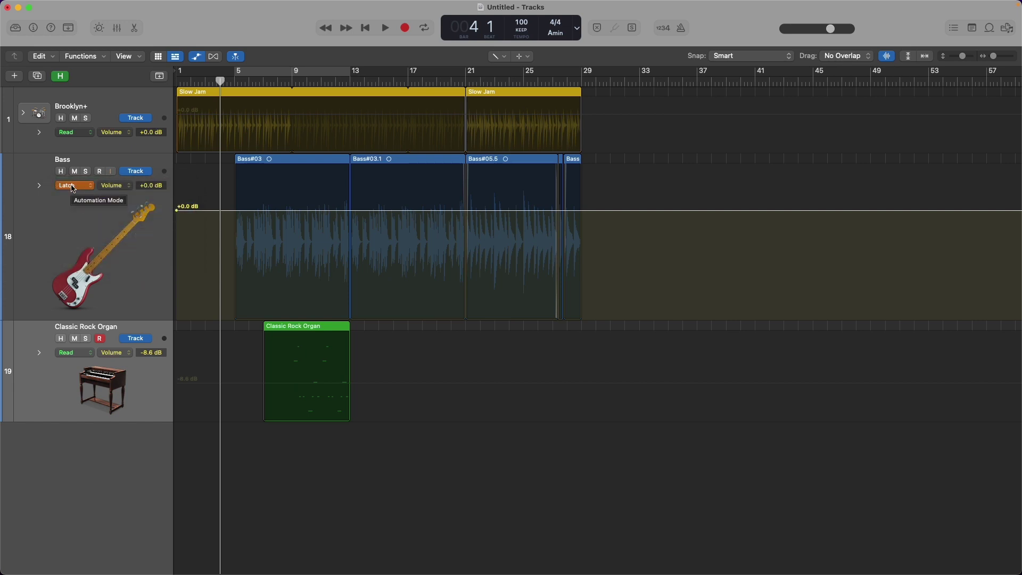
pyautogui.press('x')
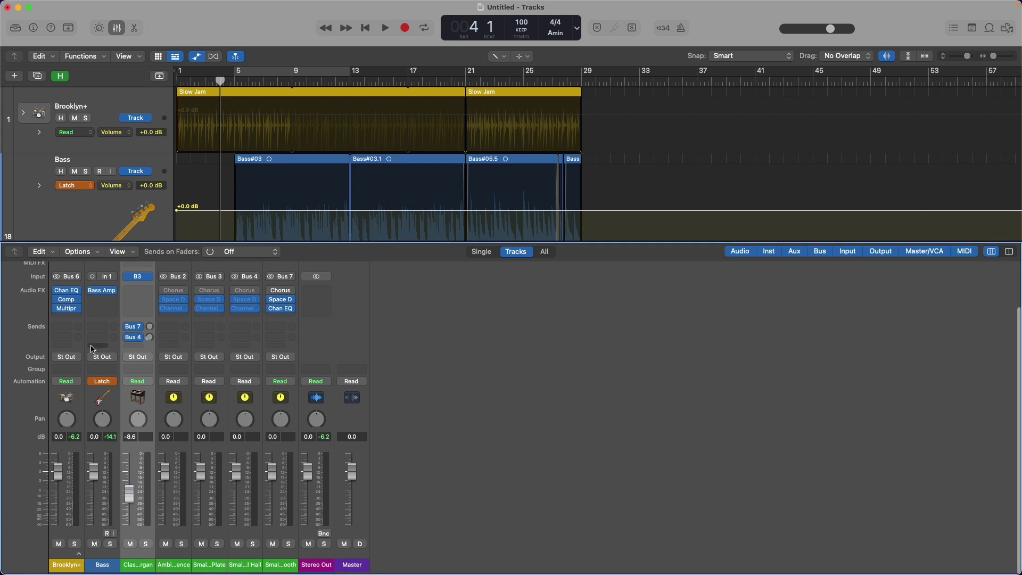
pyautogui.press('x')
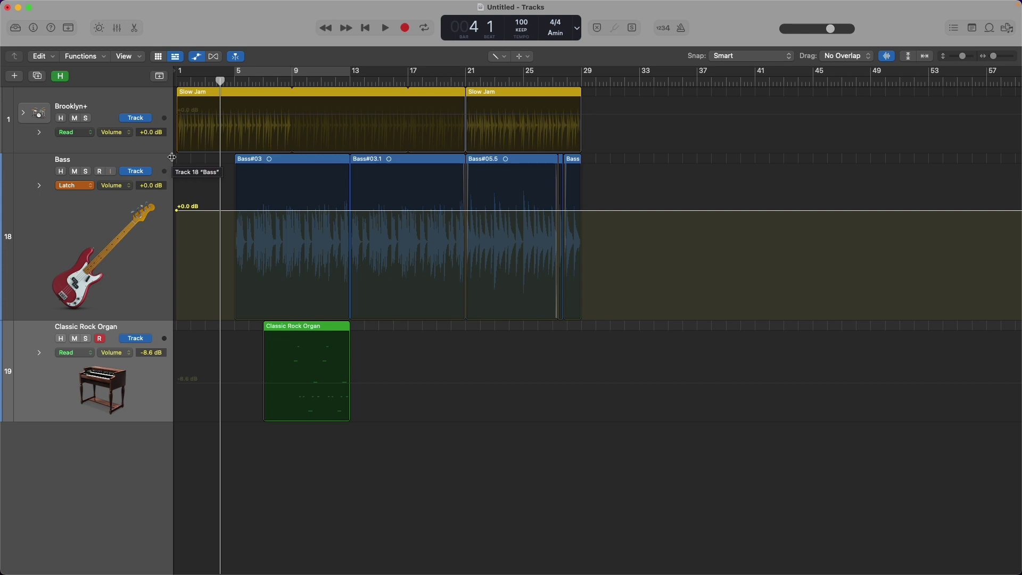
# Step: Record Bass volume automation in Latch mode from bar 4 to about bar 13 and undo the recorded moves
pyautogui.press('space')
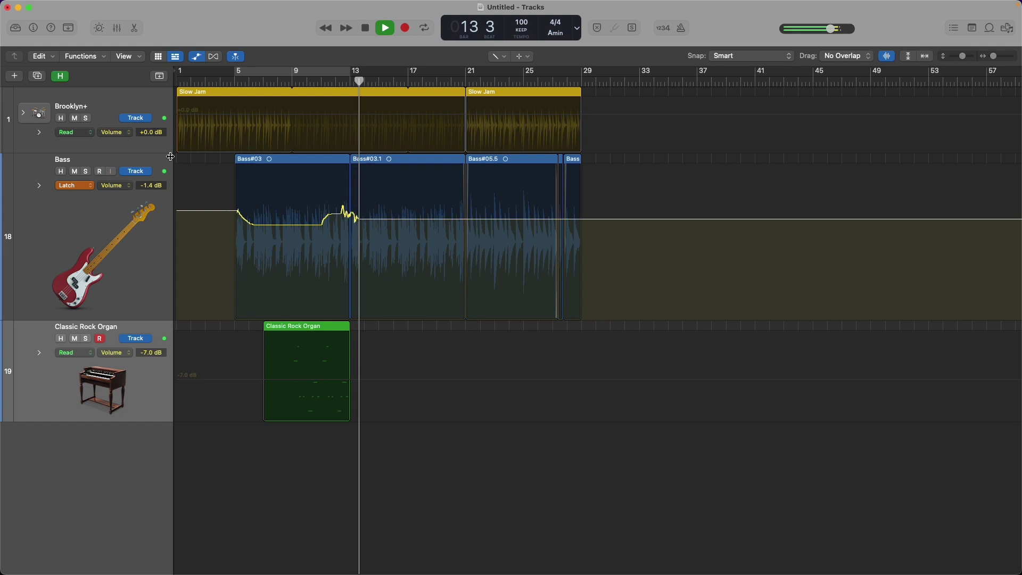
pyautogui.press('space')
pyautogui.press('super+z')
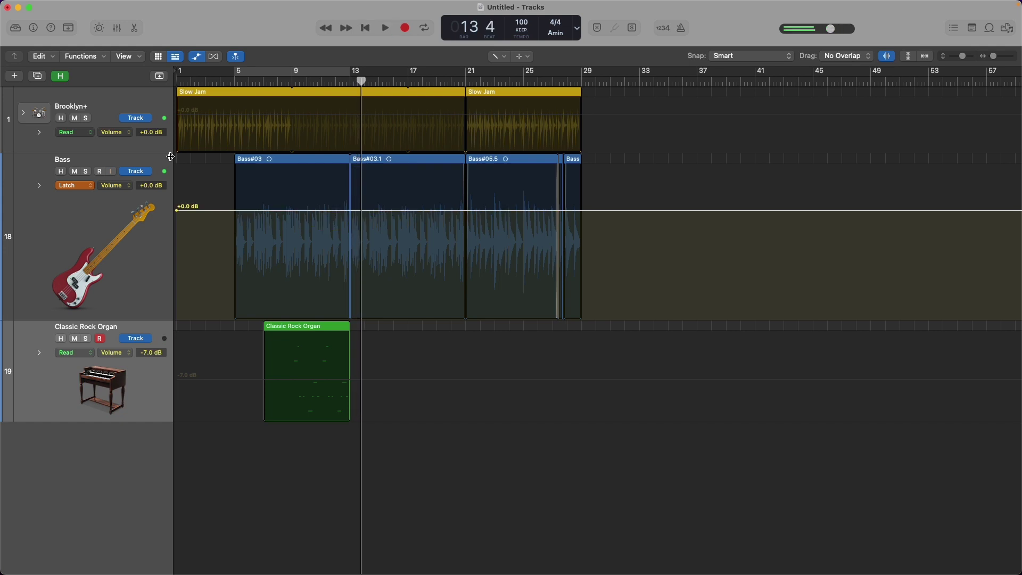
# Step: Set the Bass track's automation mode to Touch and record a volume dip to about -2.4 dB while playing from just before bar 5
pyautogui.click(90, 187)
pyautogui.click(89, 174)
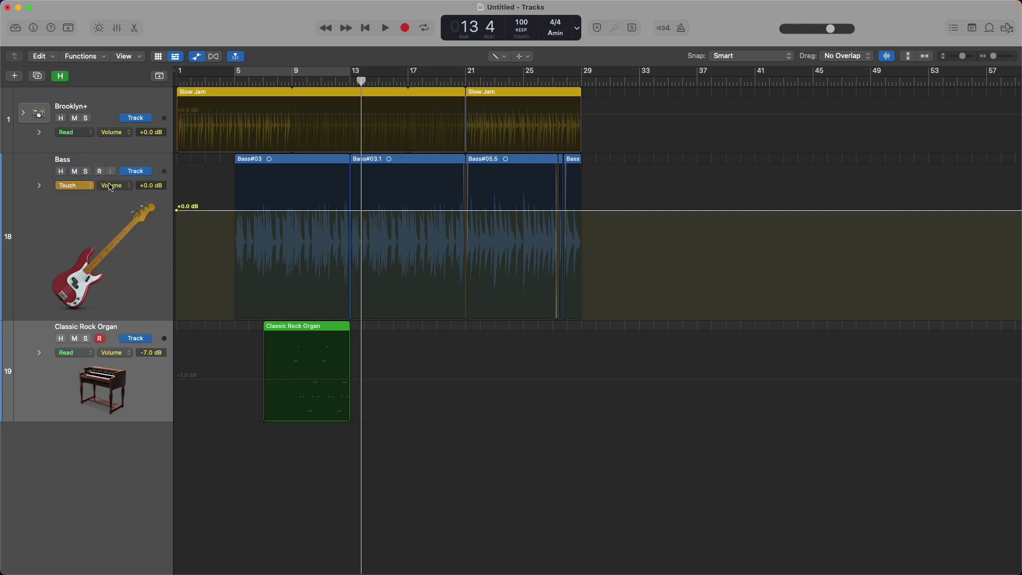
pyautogui.click(232, 80)
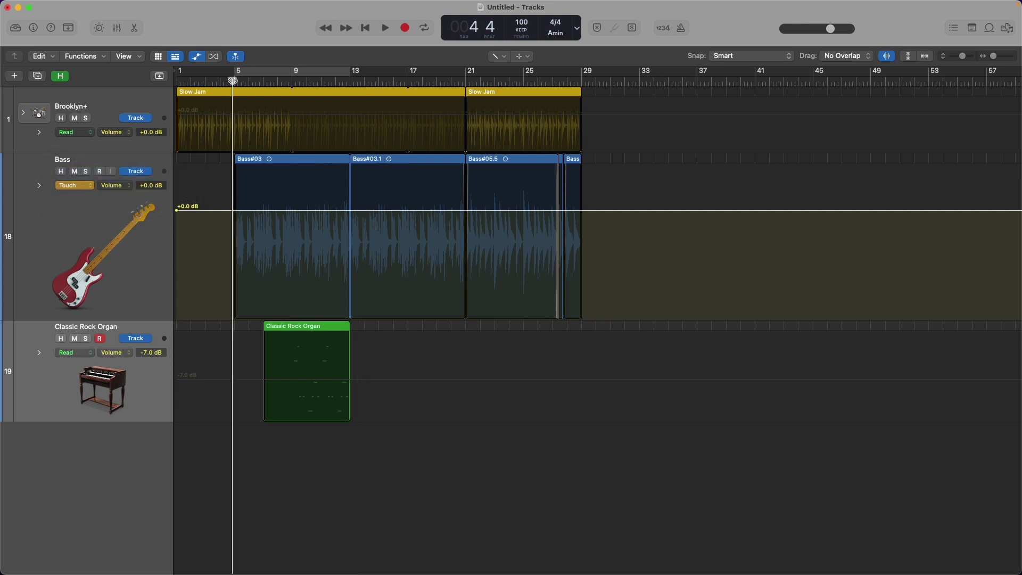
pyautogui.press('space')
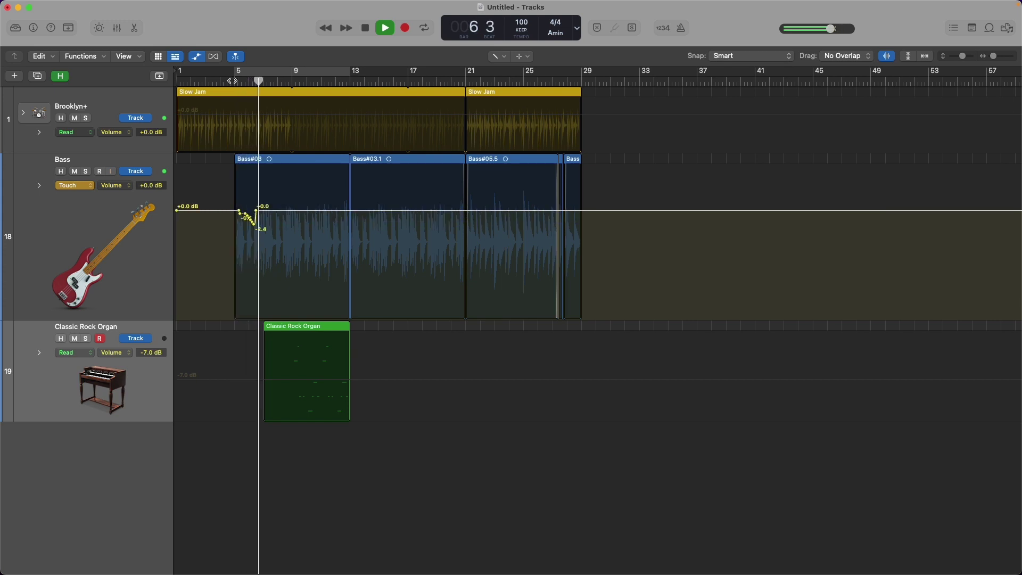
pyautogui.press('space')
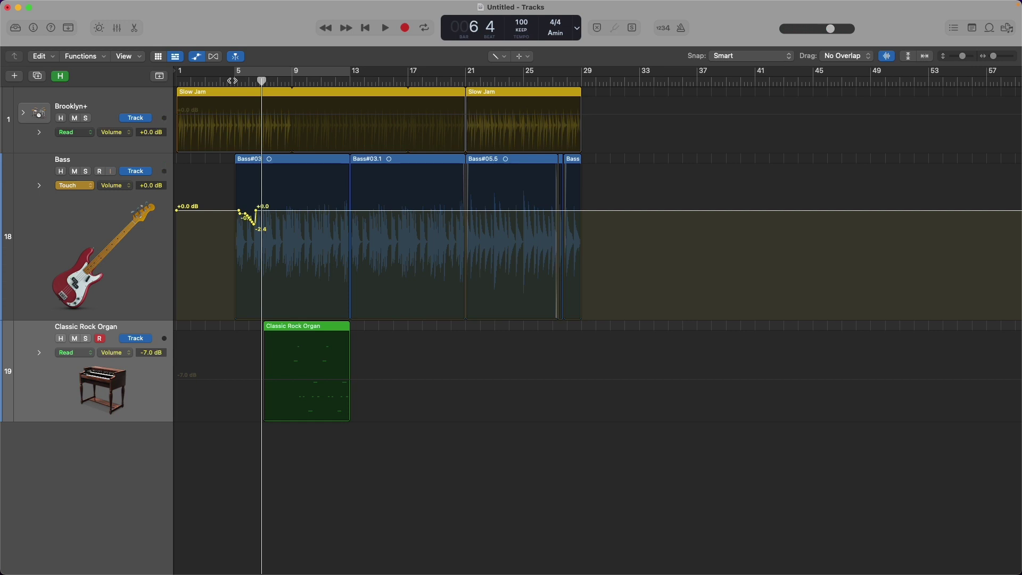
# Step: Show the Mixer and select the Bass channel strip
pyautogui.press('x')
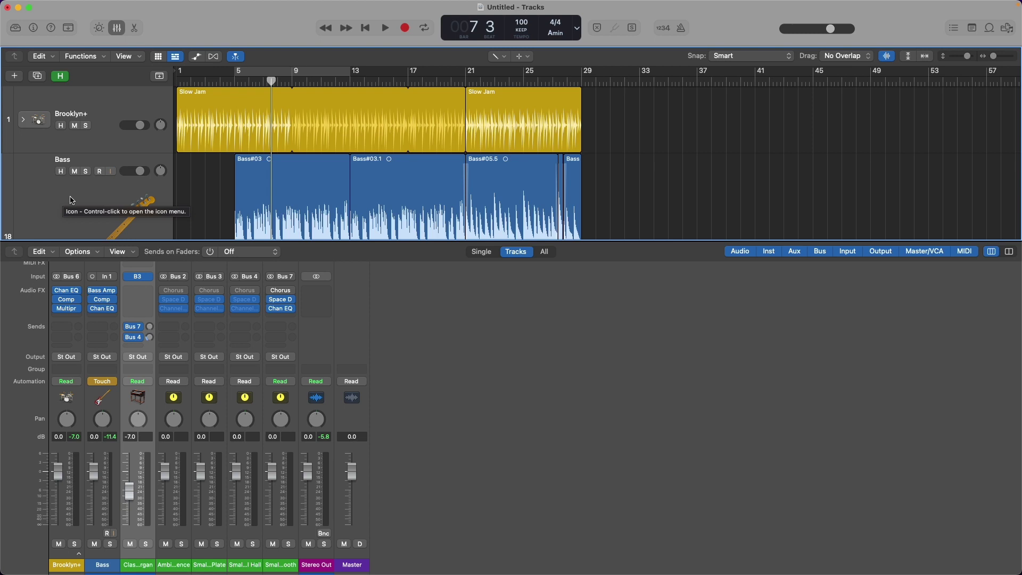
pyautogui.scroll(3, 104, 283)
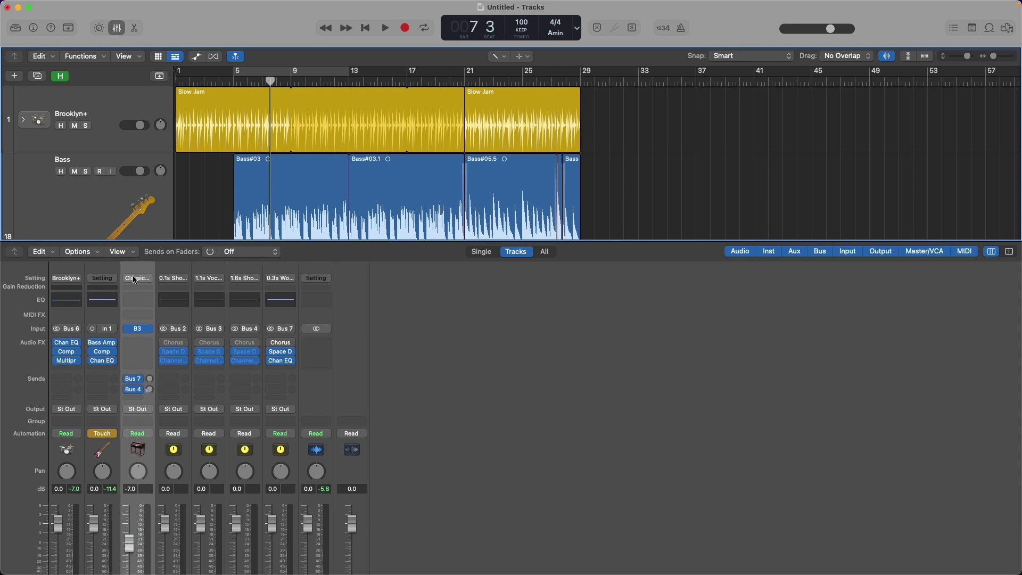
pyautogui.scroll(-3, 98, 341)
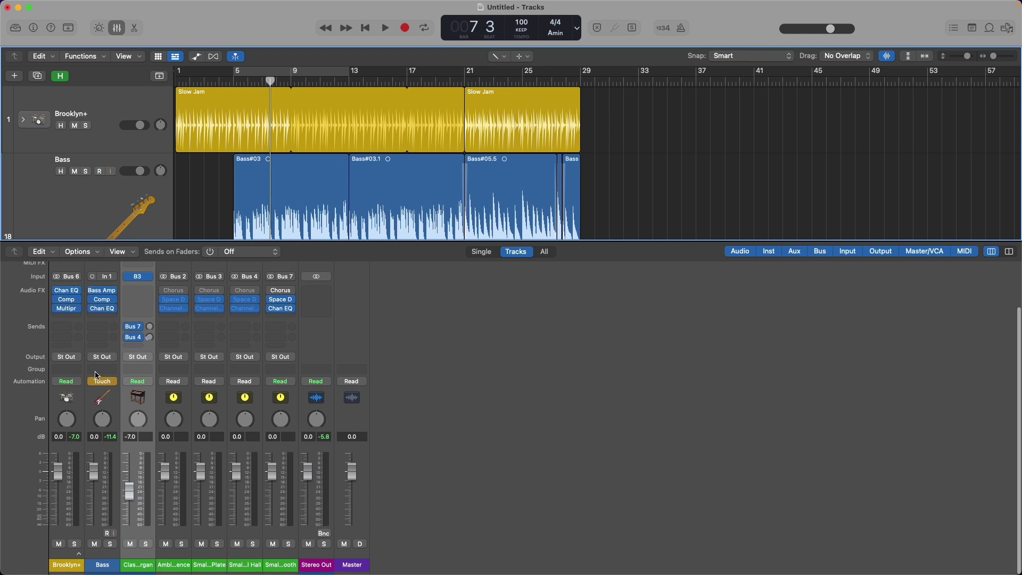
pyautogui.click(89, 404)
pyautogui.scroll(3, 130, 335)
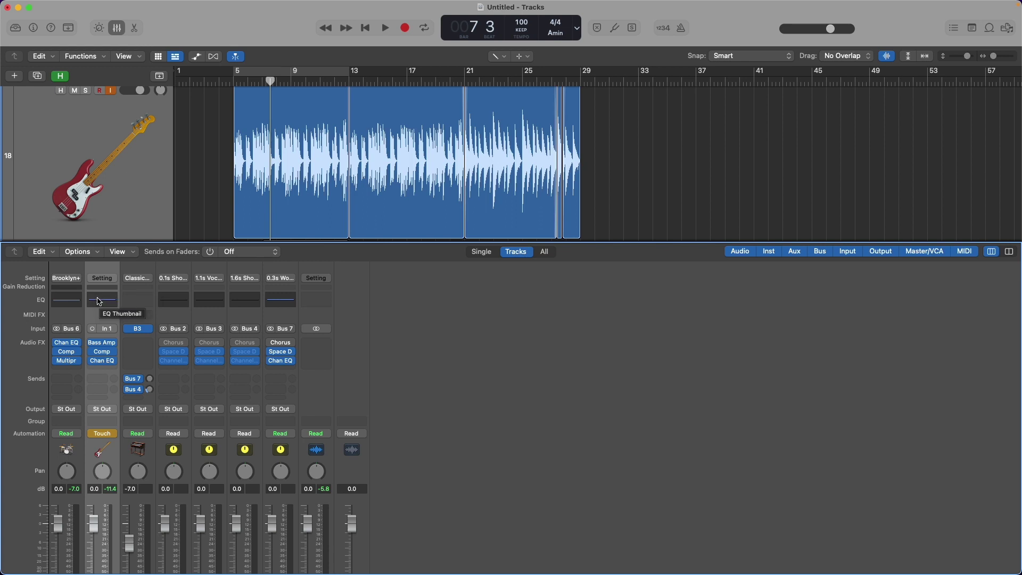
# Step: Look at the Bass channel strip's Channel EQ and its available input sources
pyautogui.click(99, 301)
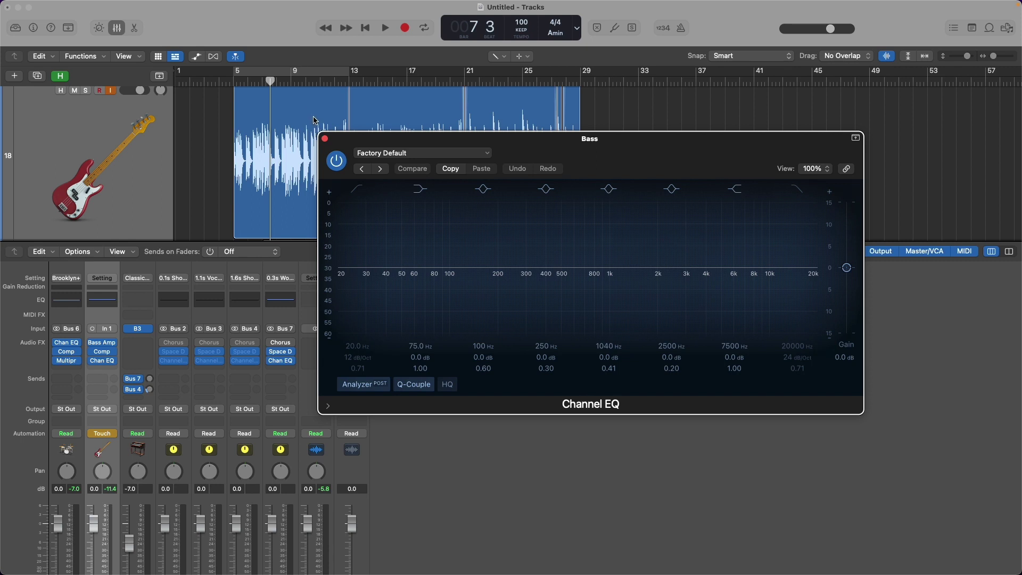
pyautogui.click(325, 139)
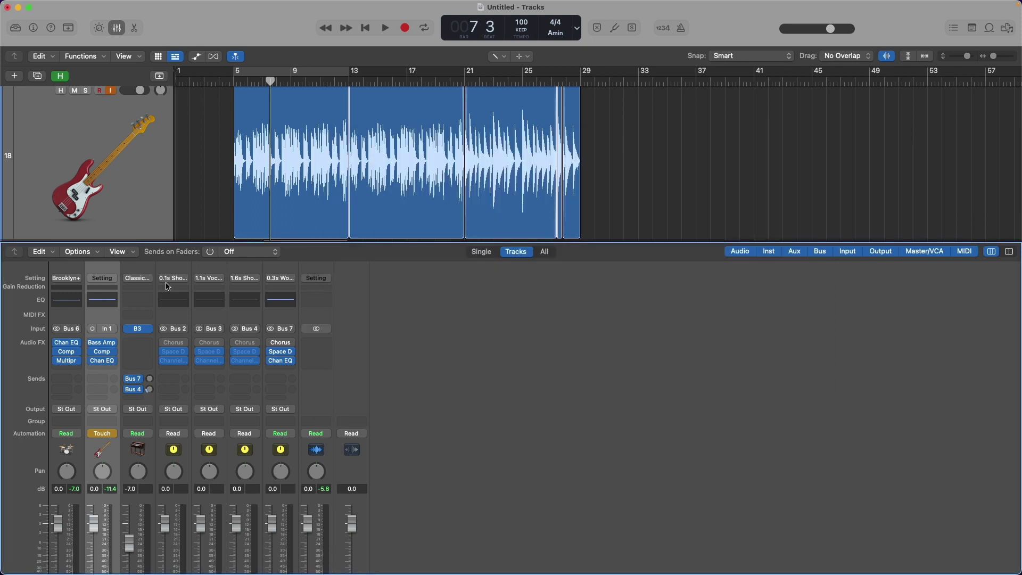
pyautogui.click(94, 334)
pyautogui.click(94, 334)
pyautogui.click(103, 329)
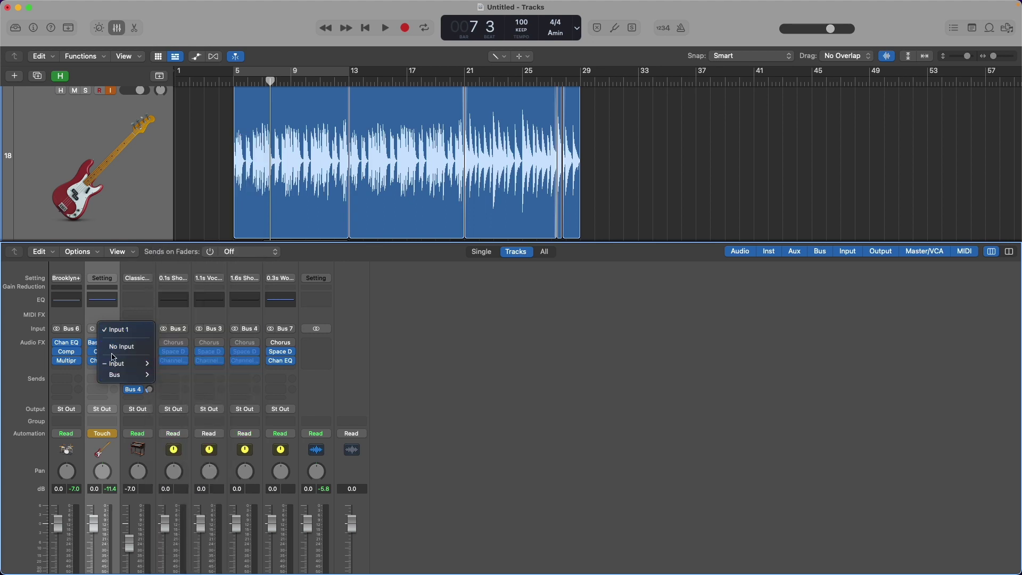
pyautogui.click(107, 312)
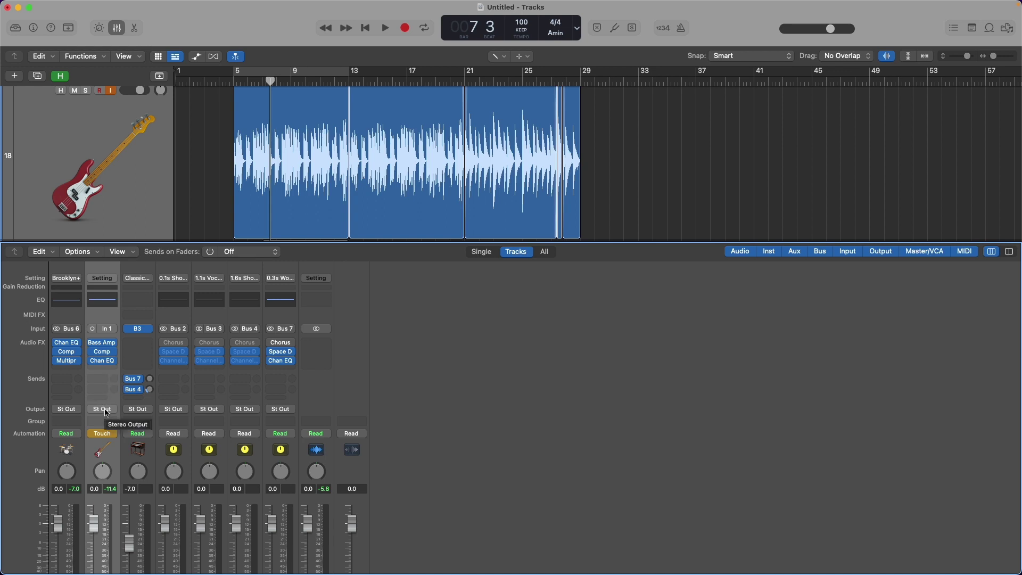
# Step: Set the Bass channel's pan to -1 in the Mixer
pyautogui.scroll(-1, 107, 413)
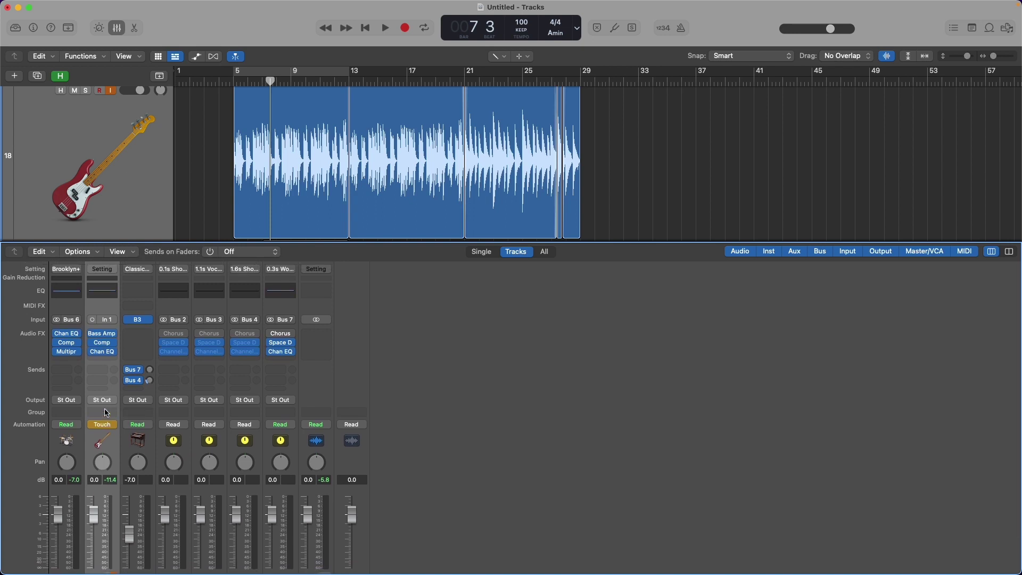
pyautogui.scroll(-3, 74, 397)
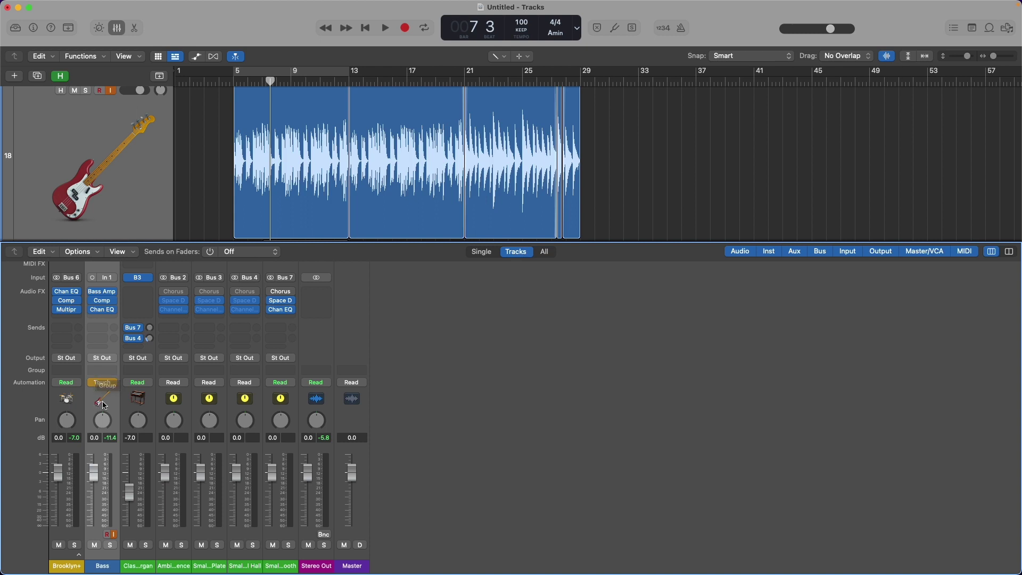
pyautogui.scroll(-1, 101, 402)
pyautogui.moveTo(99, 419)
pyautogui.mouseDown()
pyautogui.moveTo(100, 399)
pyautogui.moveTo(100, 423)
pyautogui.mouseUp()
pyautogui.scroll(-1, 104, 480)
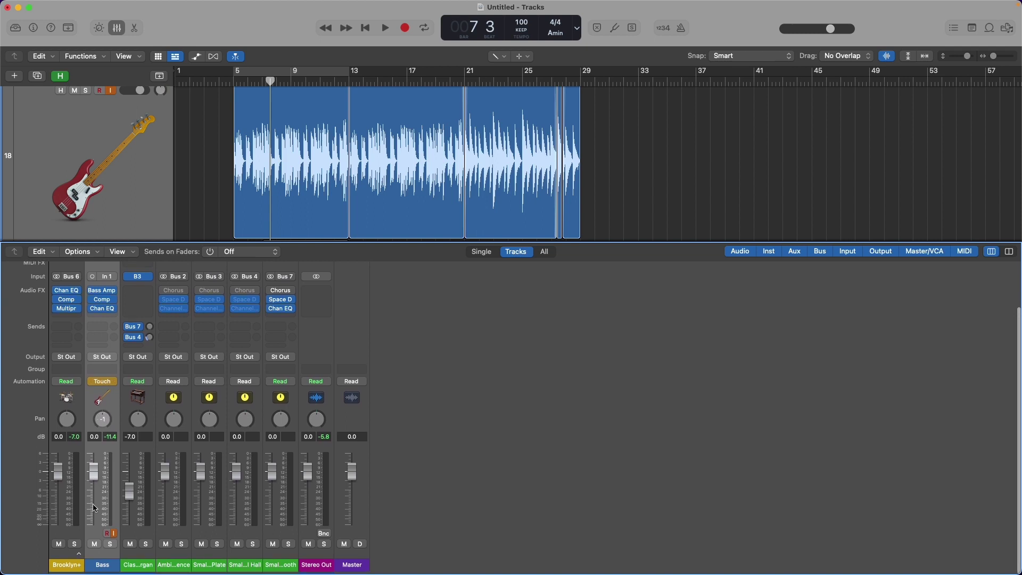